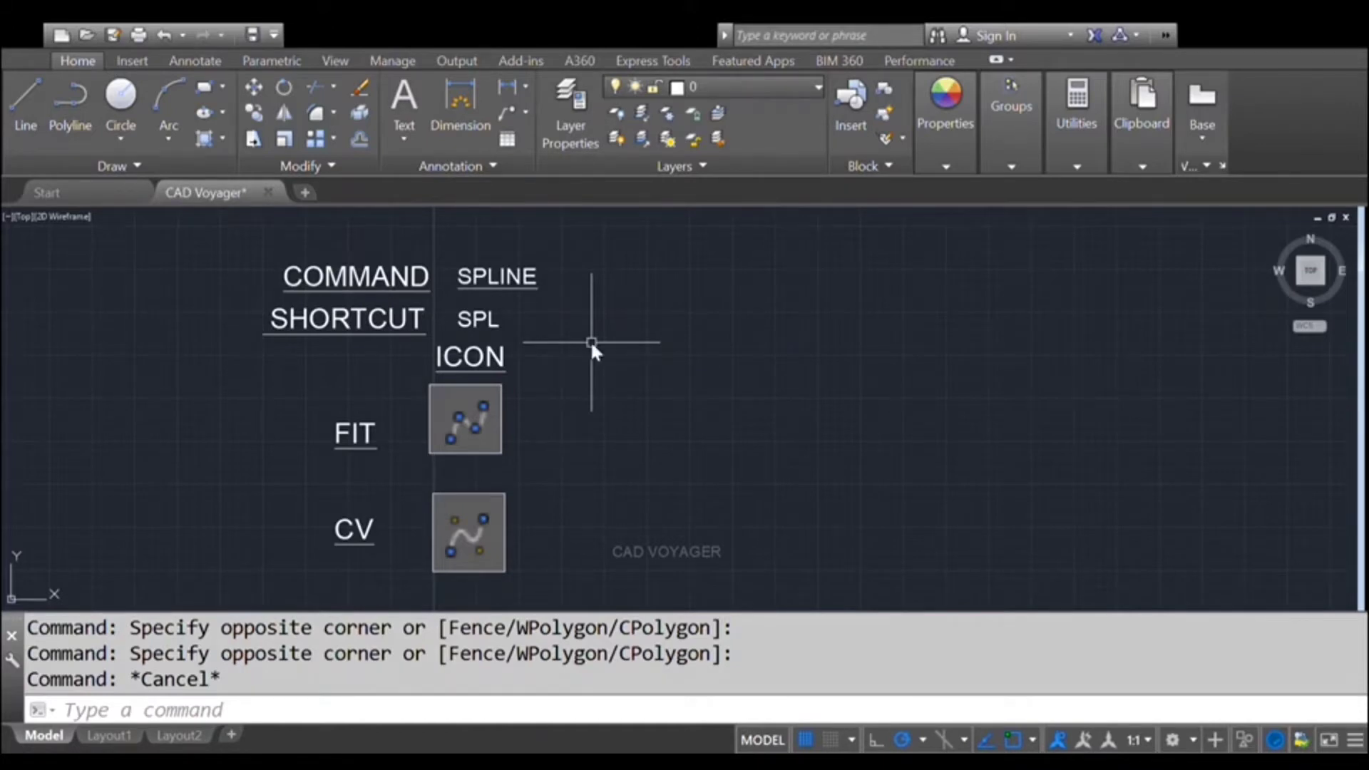
Draw a closed, curved Fit spline through eleven points in the empty area beside the command labels.
text(spl)
key(Return)
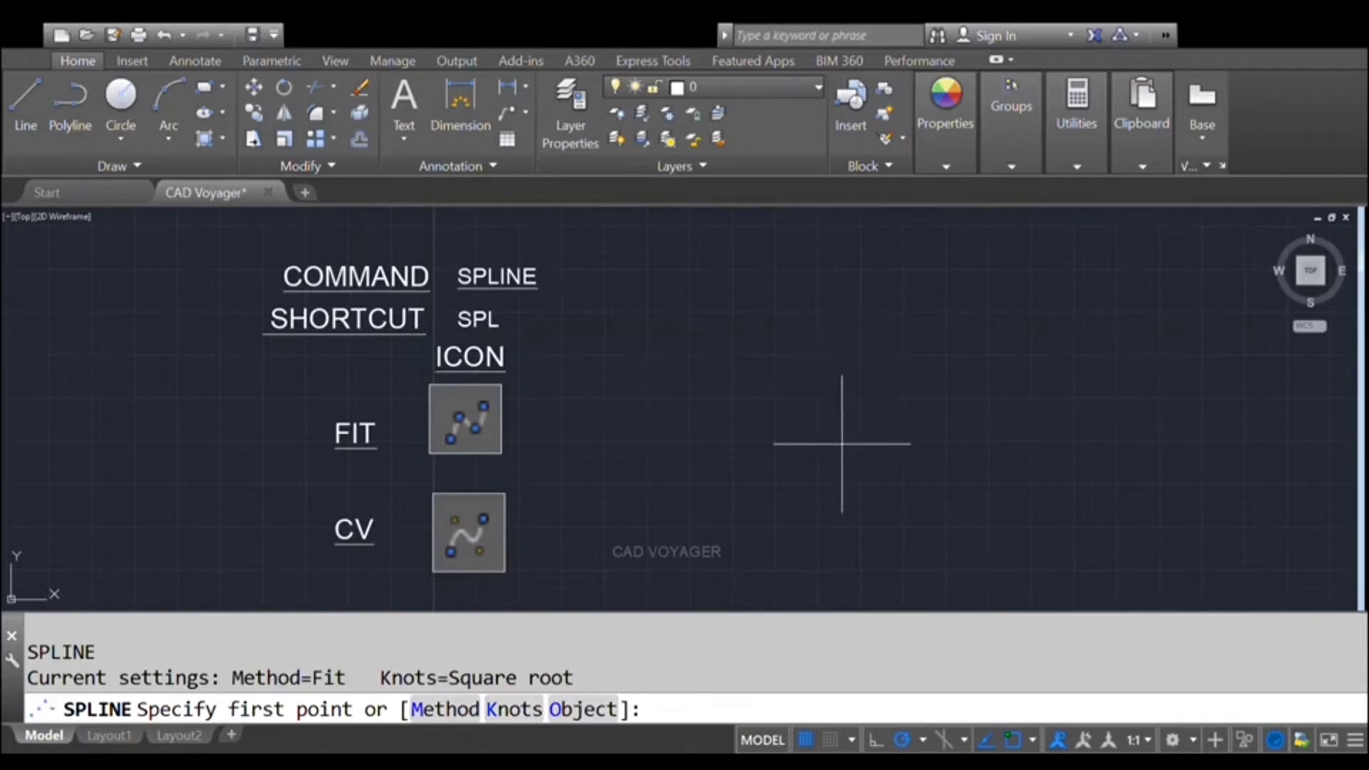
click(759, 431)
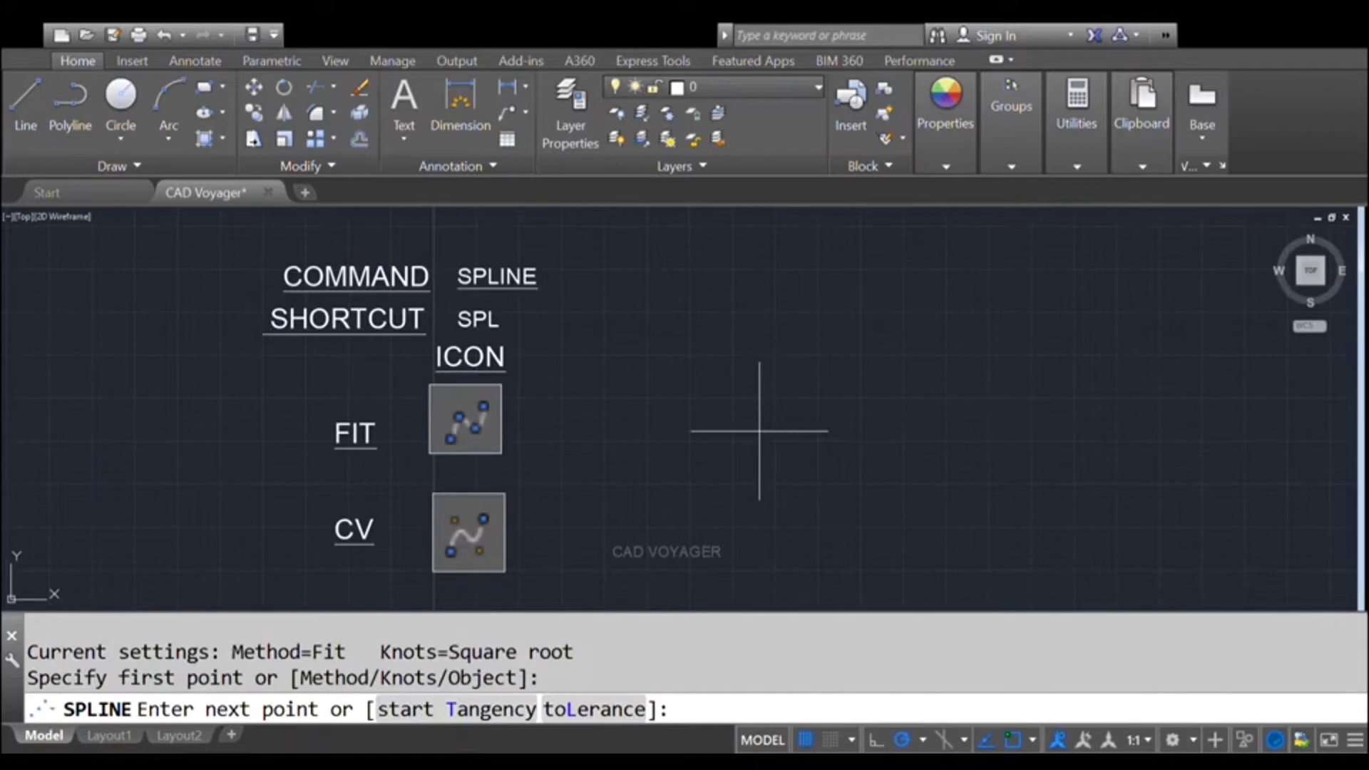
click(868, 318)
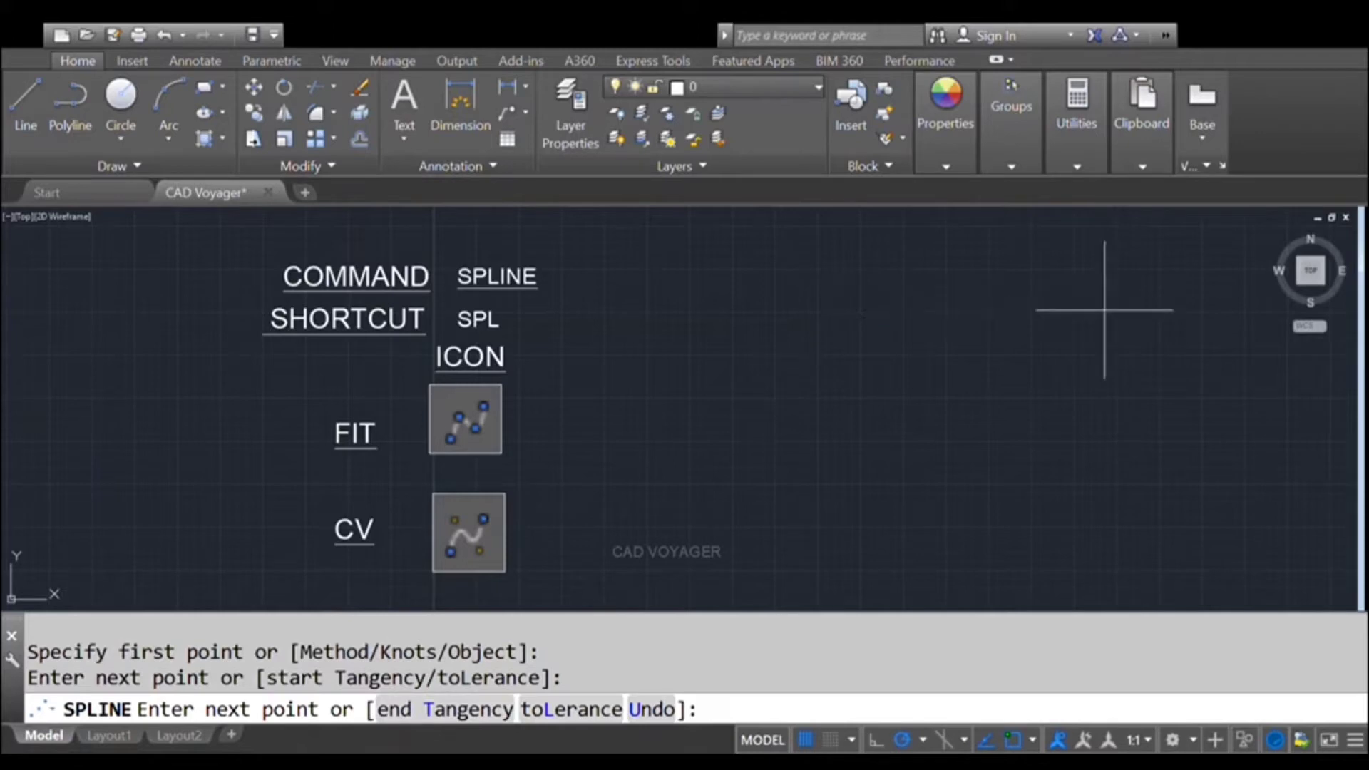
click(1101, 308)
click(1227, 382)
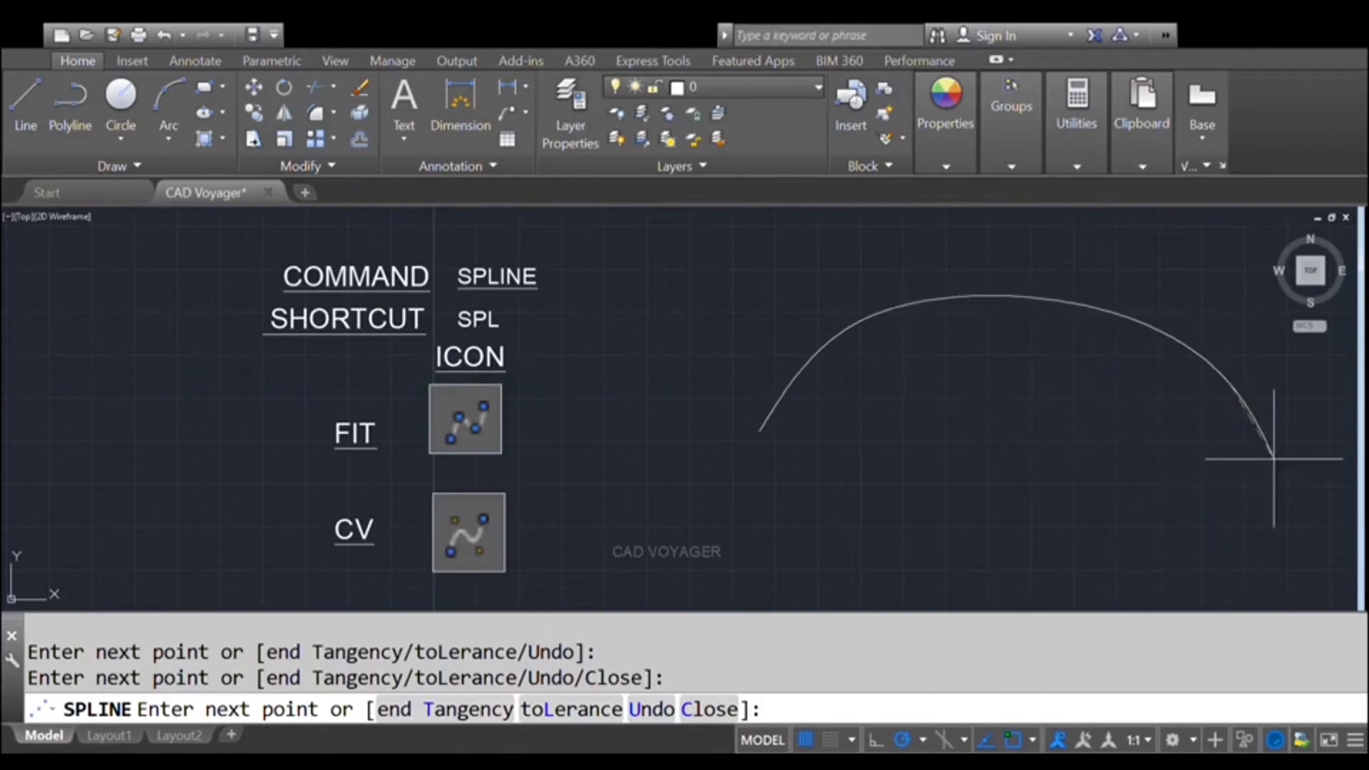
click(1248, 430)
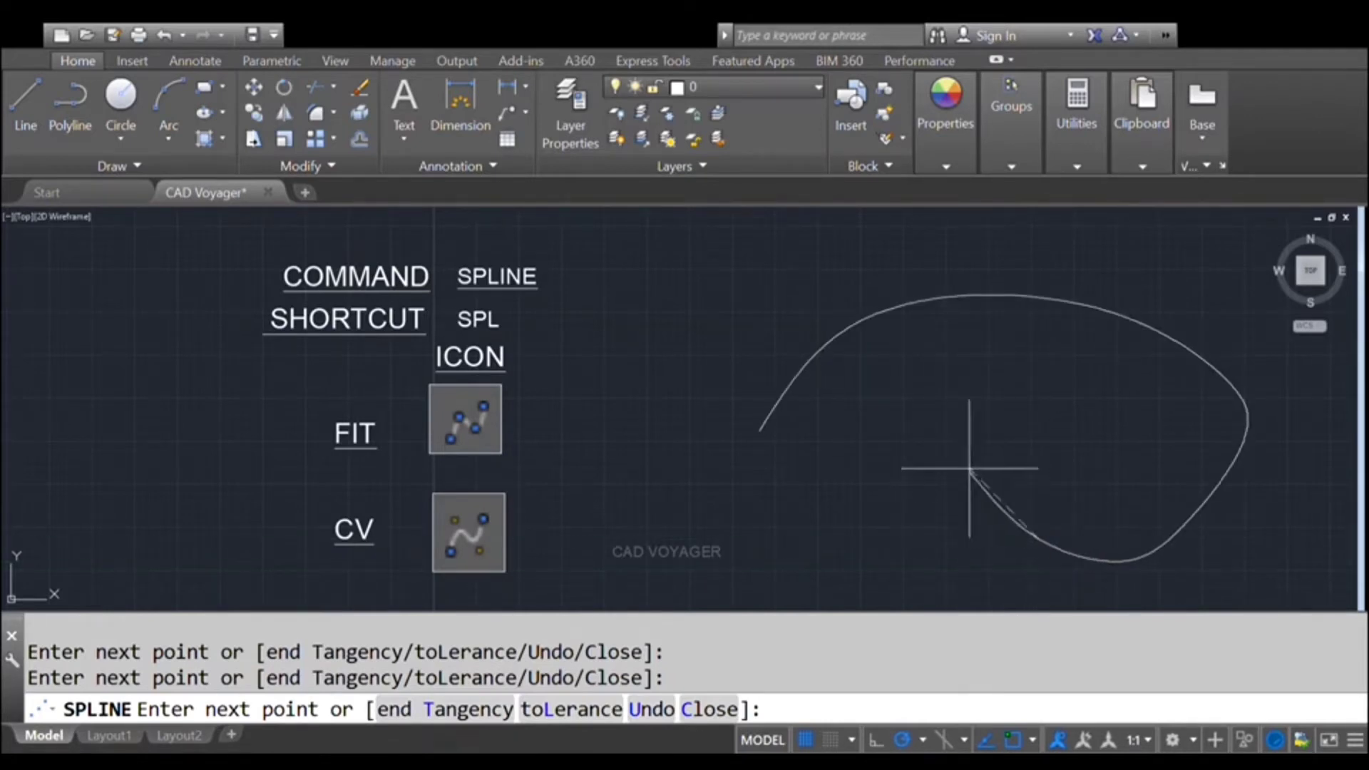
click(820, 460)
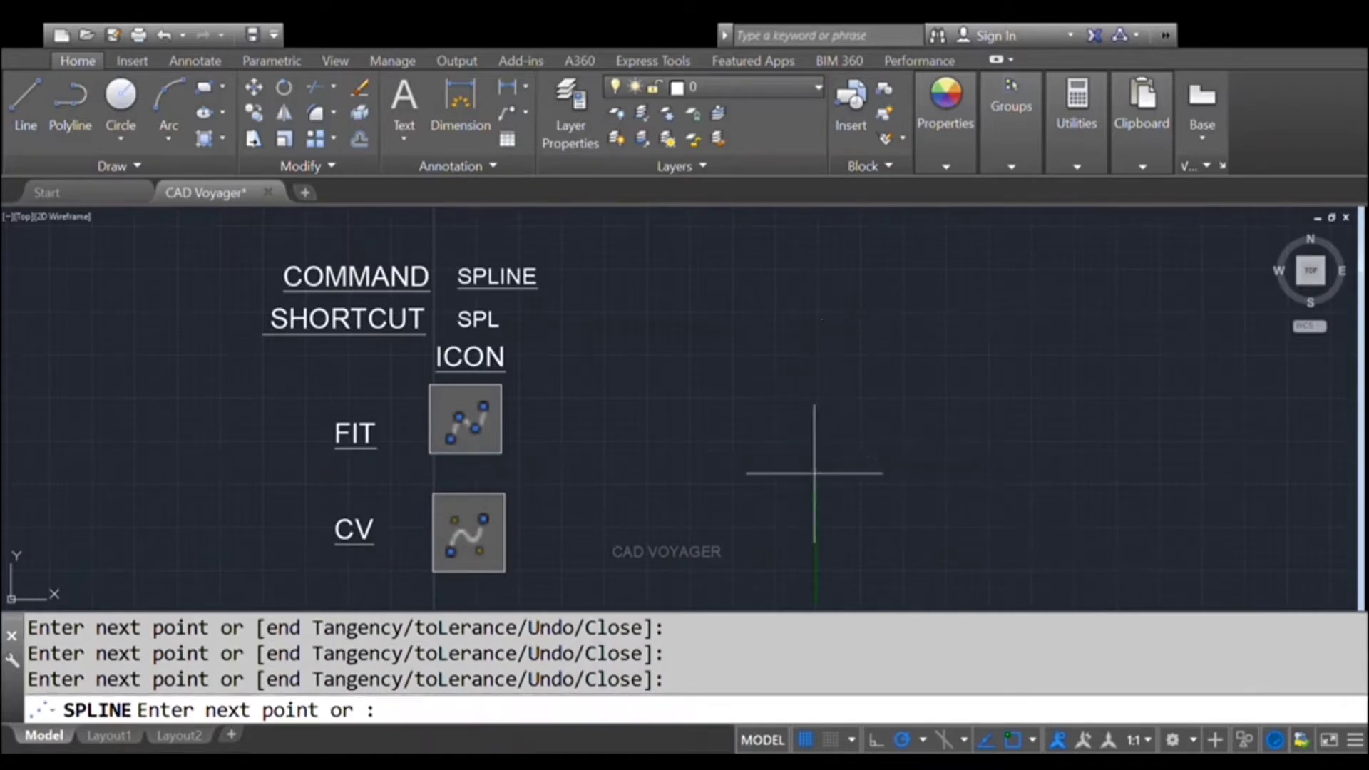
click(854, 562)
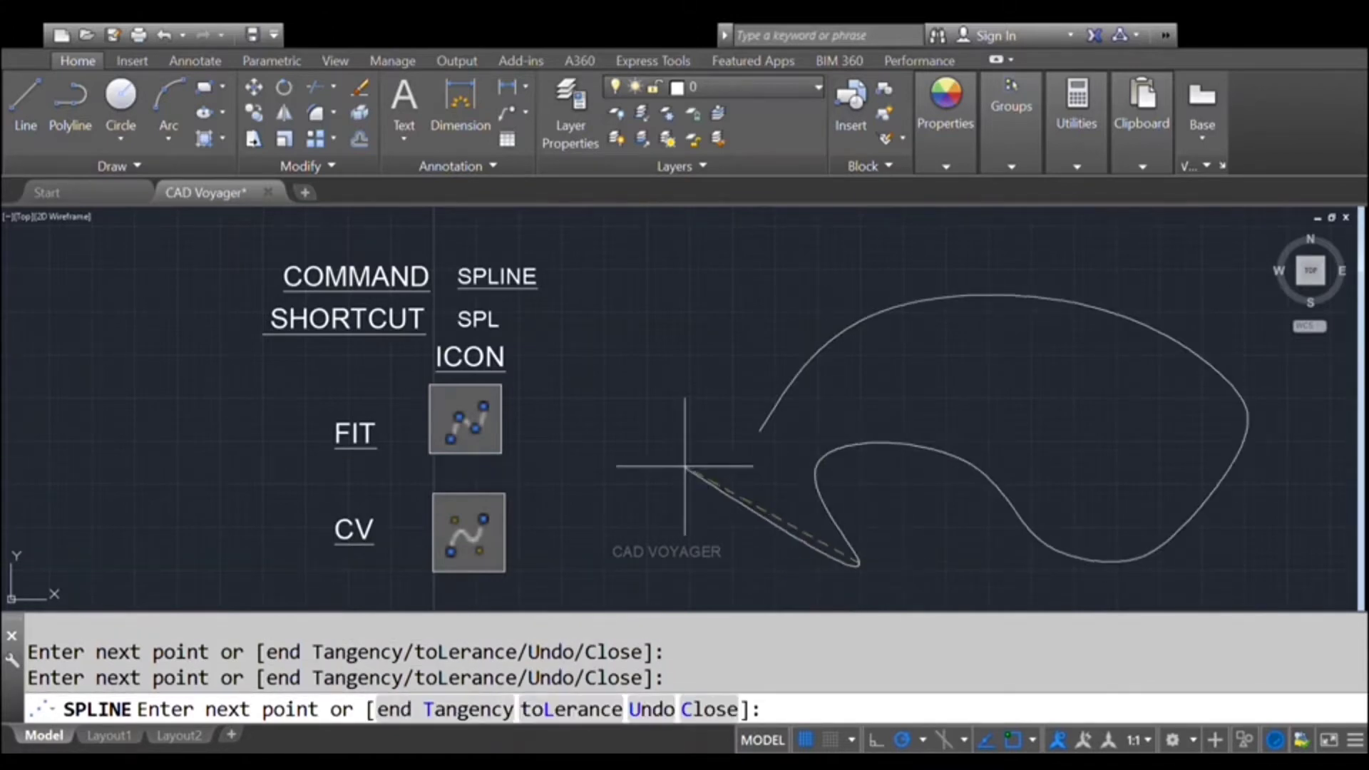
text(c)
key(Return)
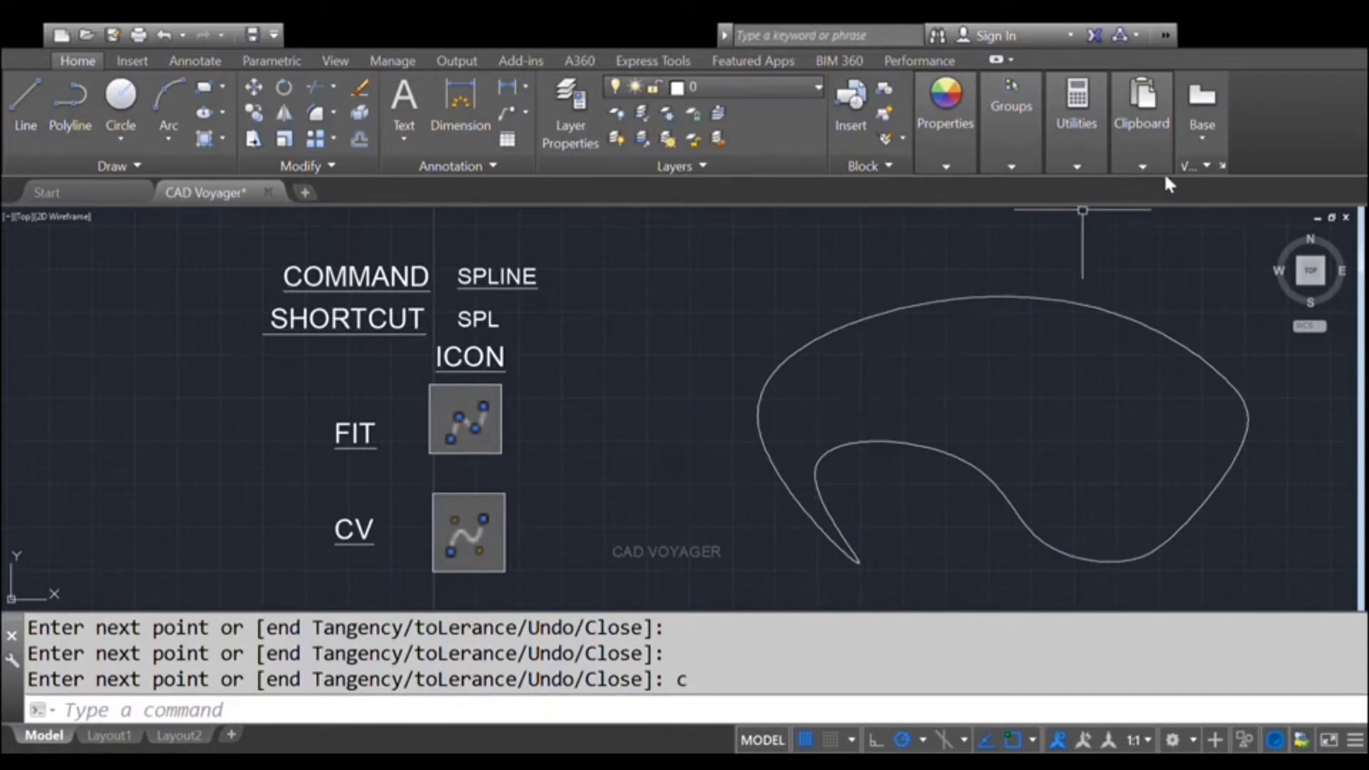
Select the closed eleven-point spline and erase it.
click(880, 442)
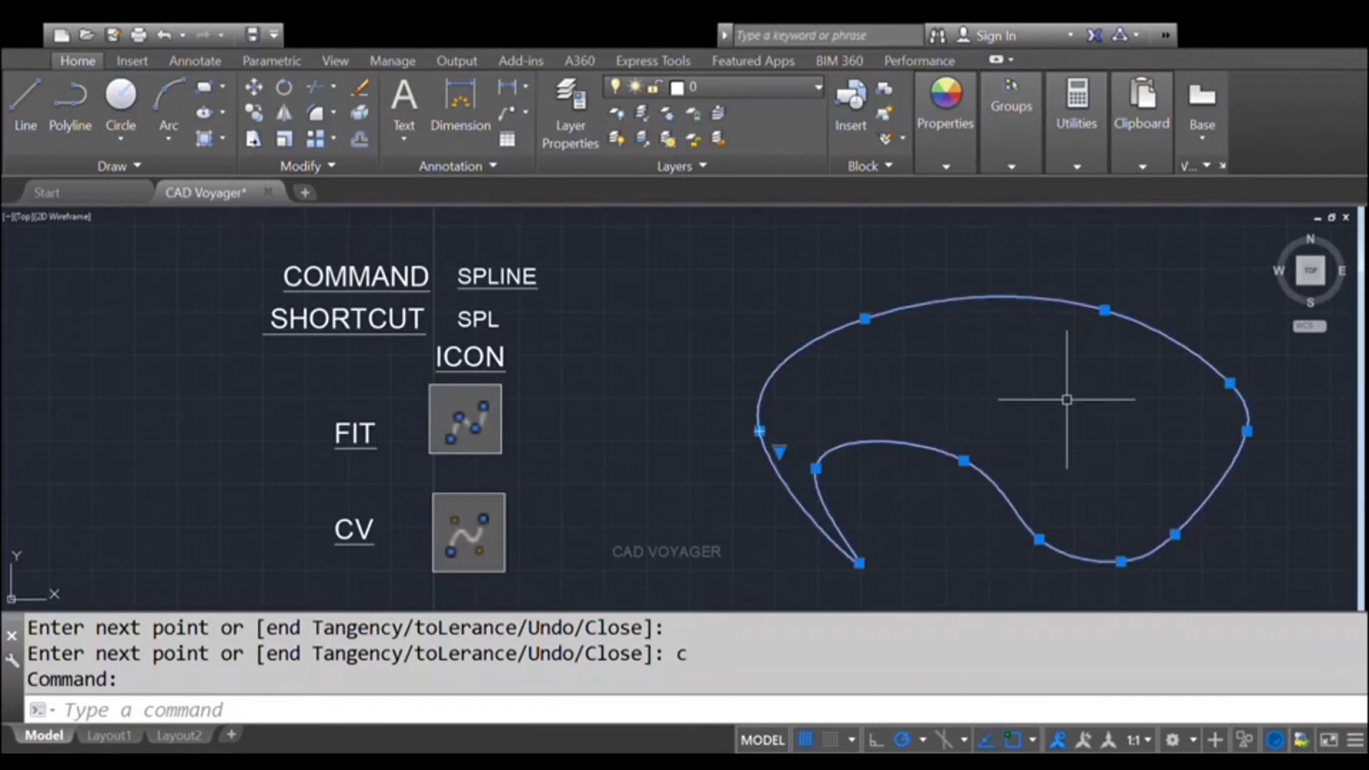
text(E)
key(Return)
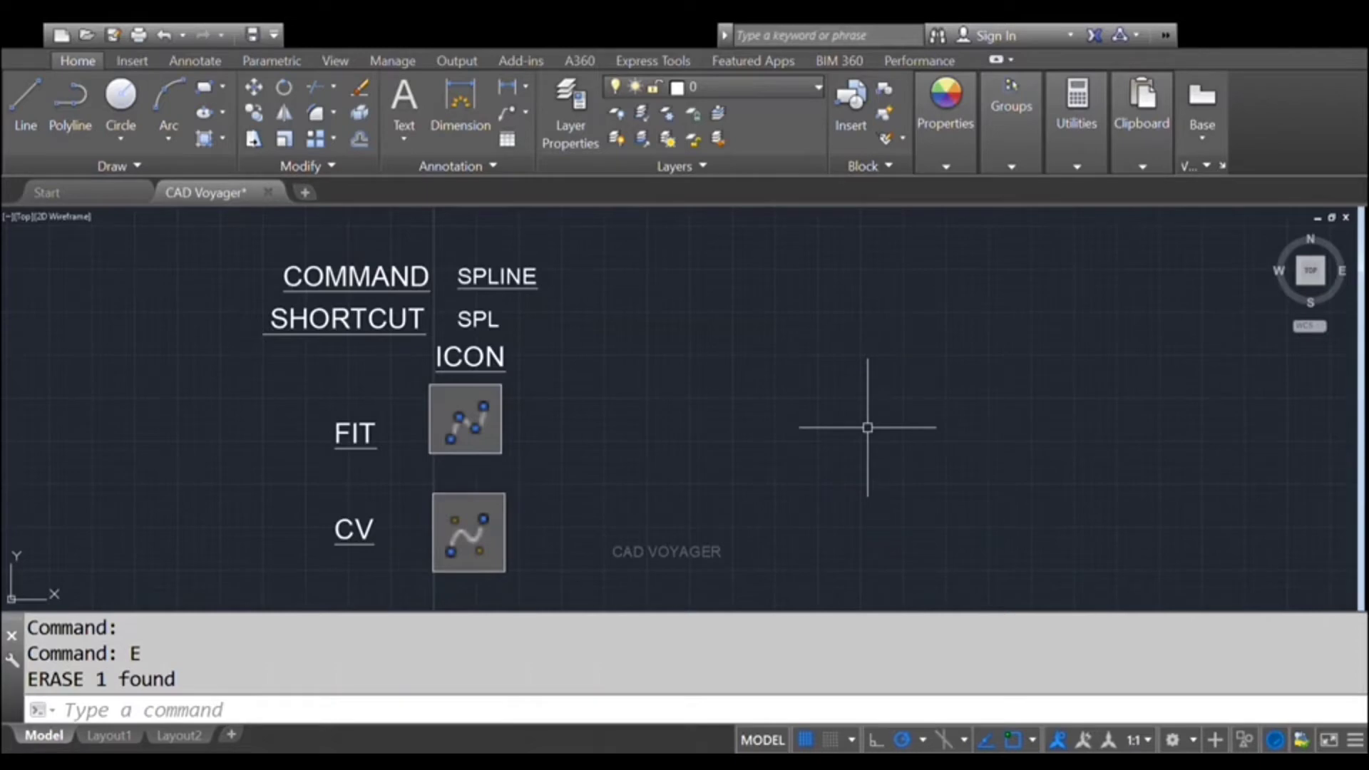
Start a new spline and set its knot parameterization to Chord.
text(spl)
key(Return)
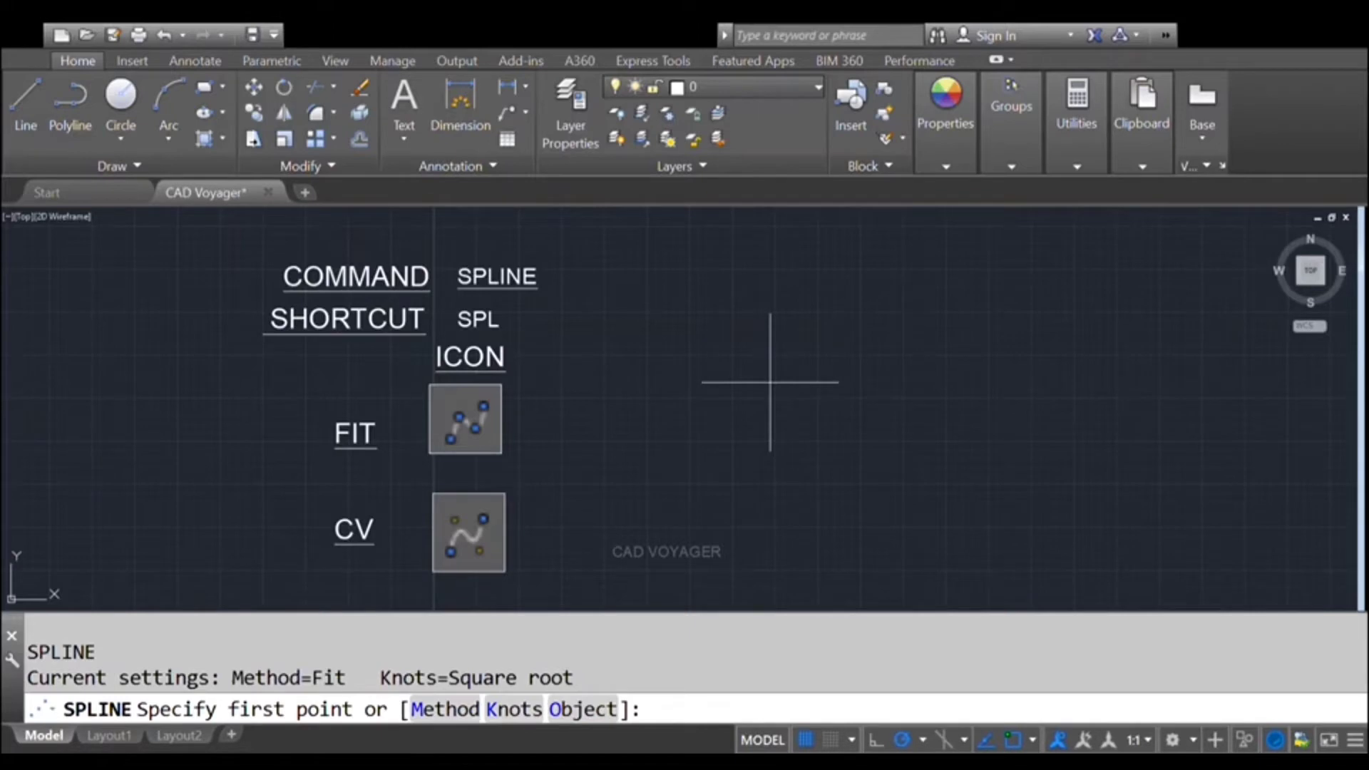
text(k)
key(Return)
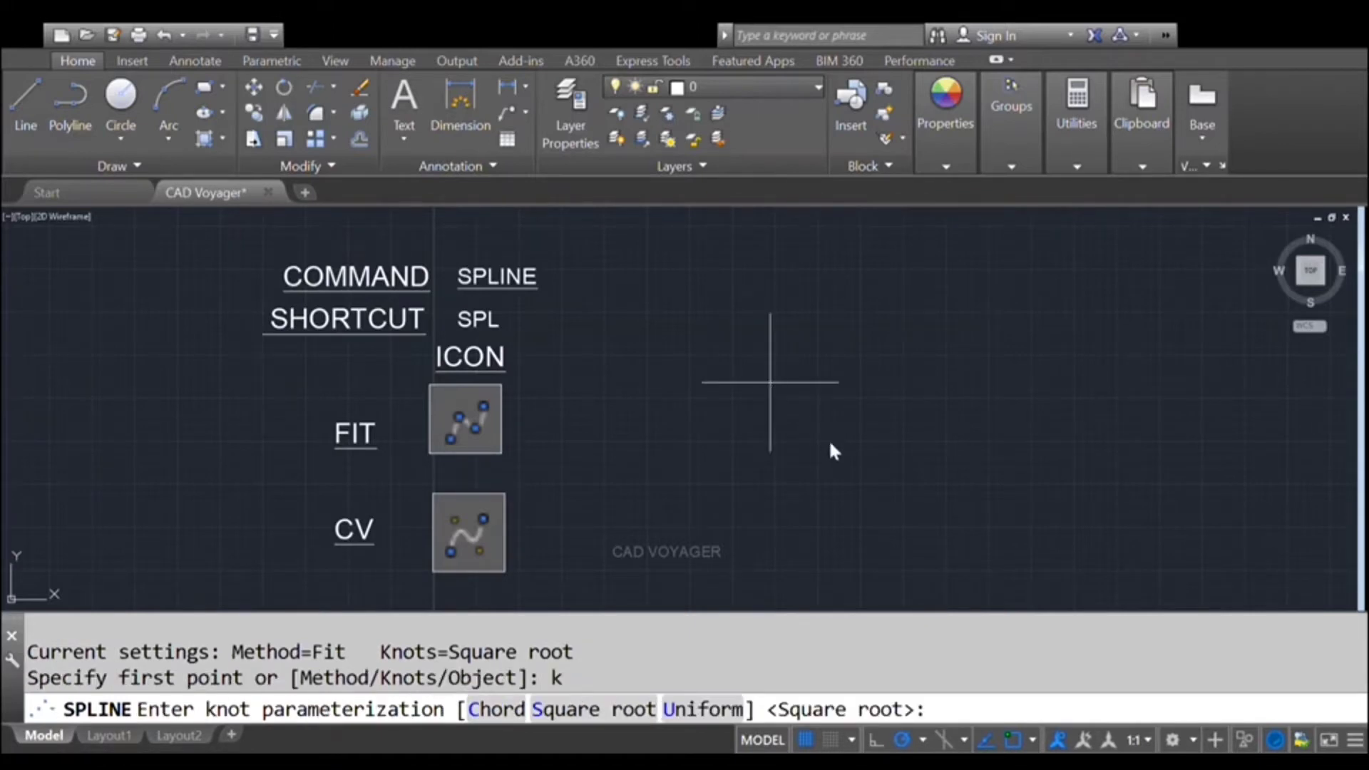
text(C)
key(Return)
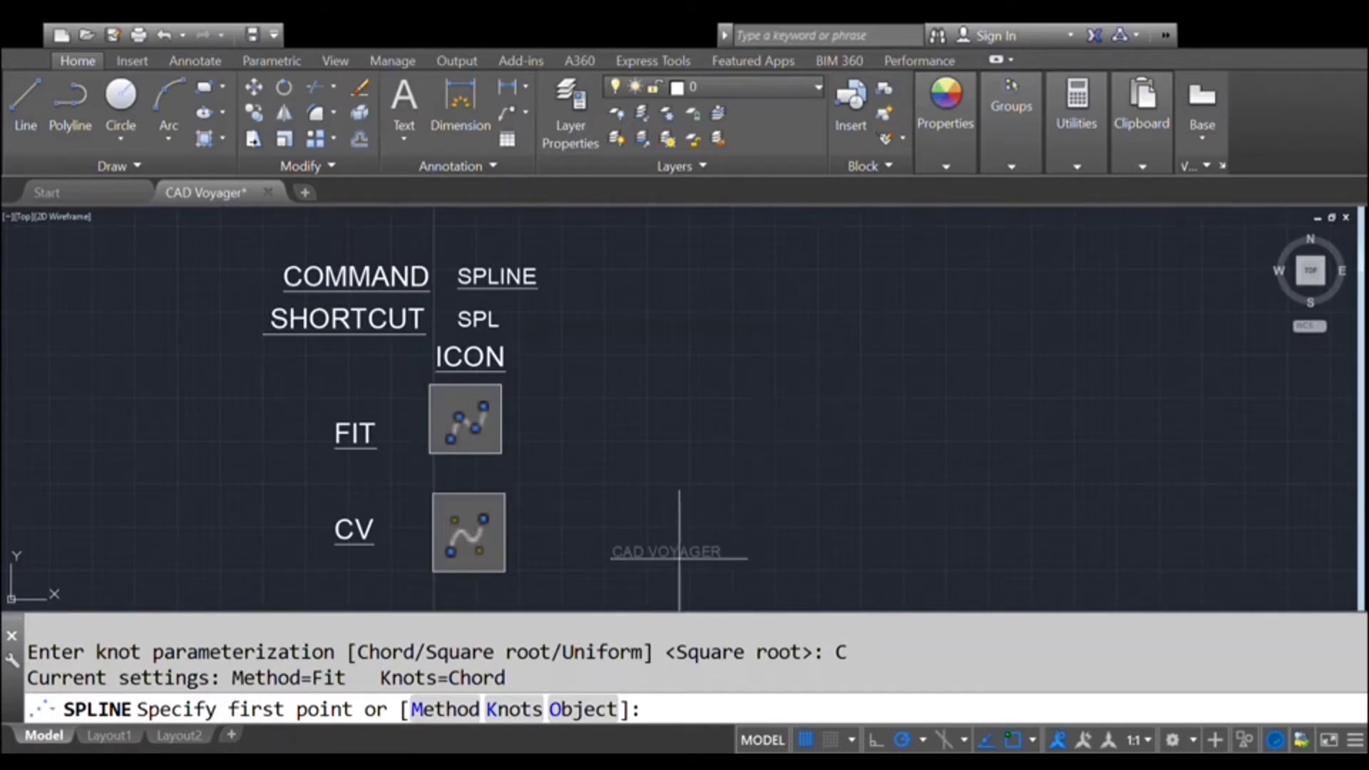
click(510, 720)
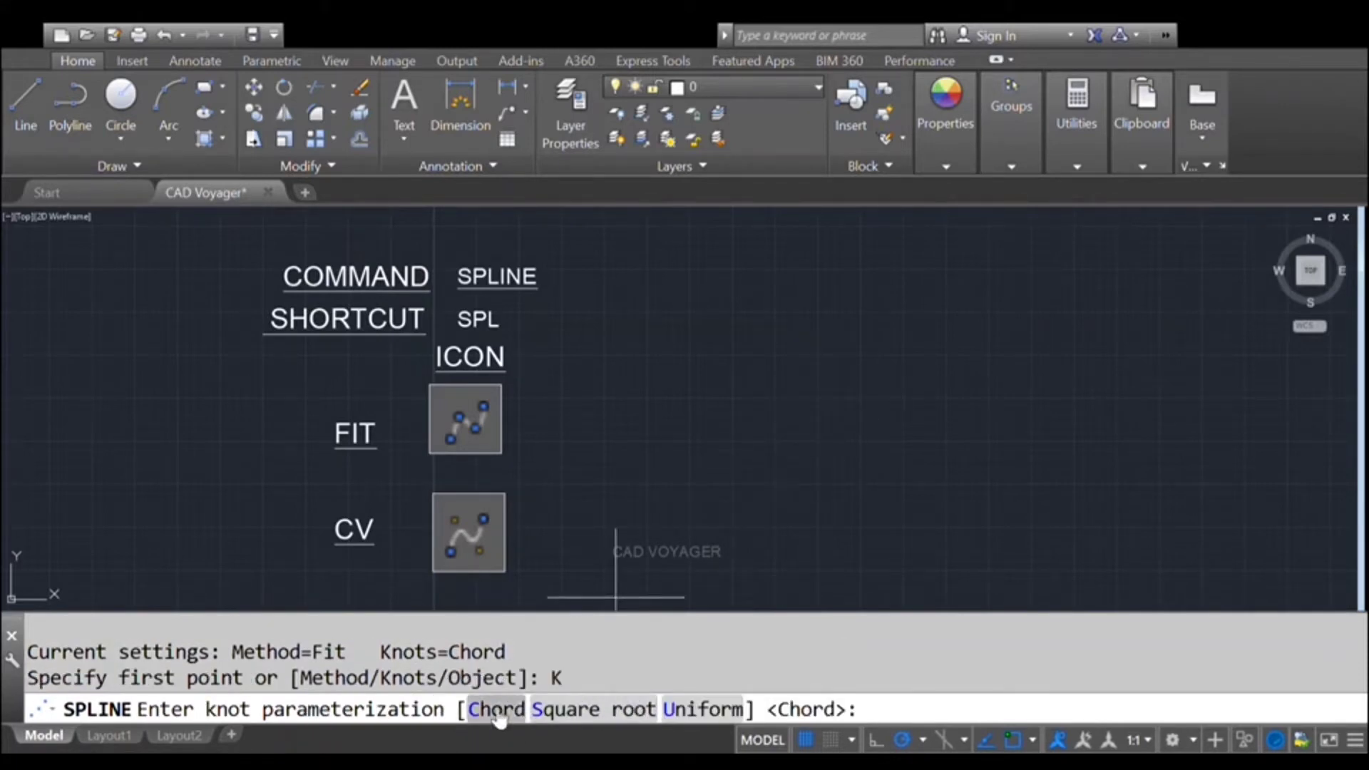
click(496, 709)
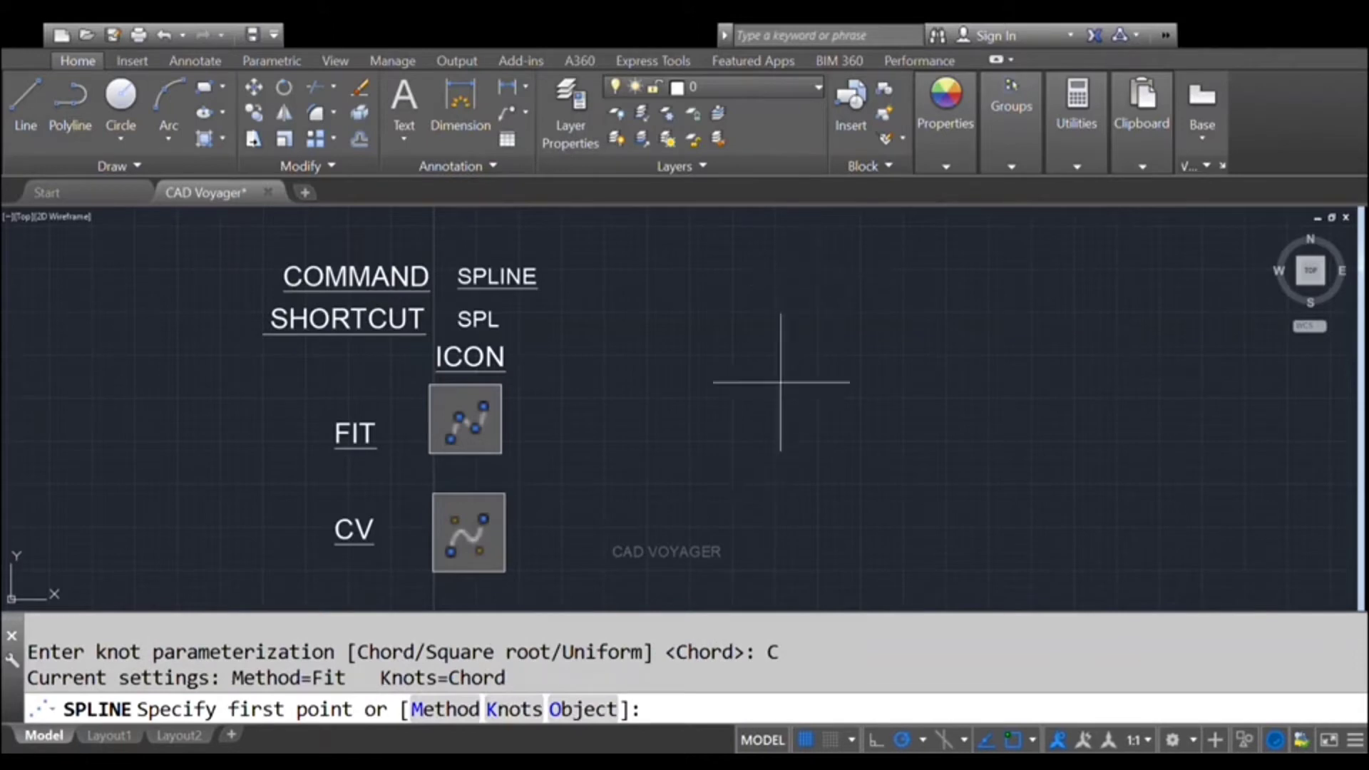
Draw a closed rounded spline through eight fit points, with a small inward bend on its lower edge.
click(742, 451)
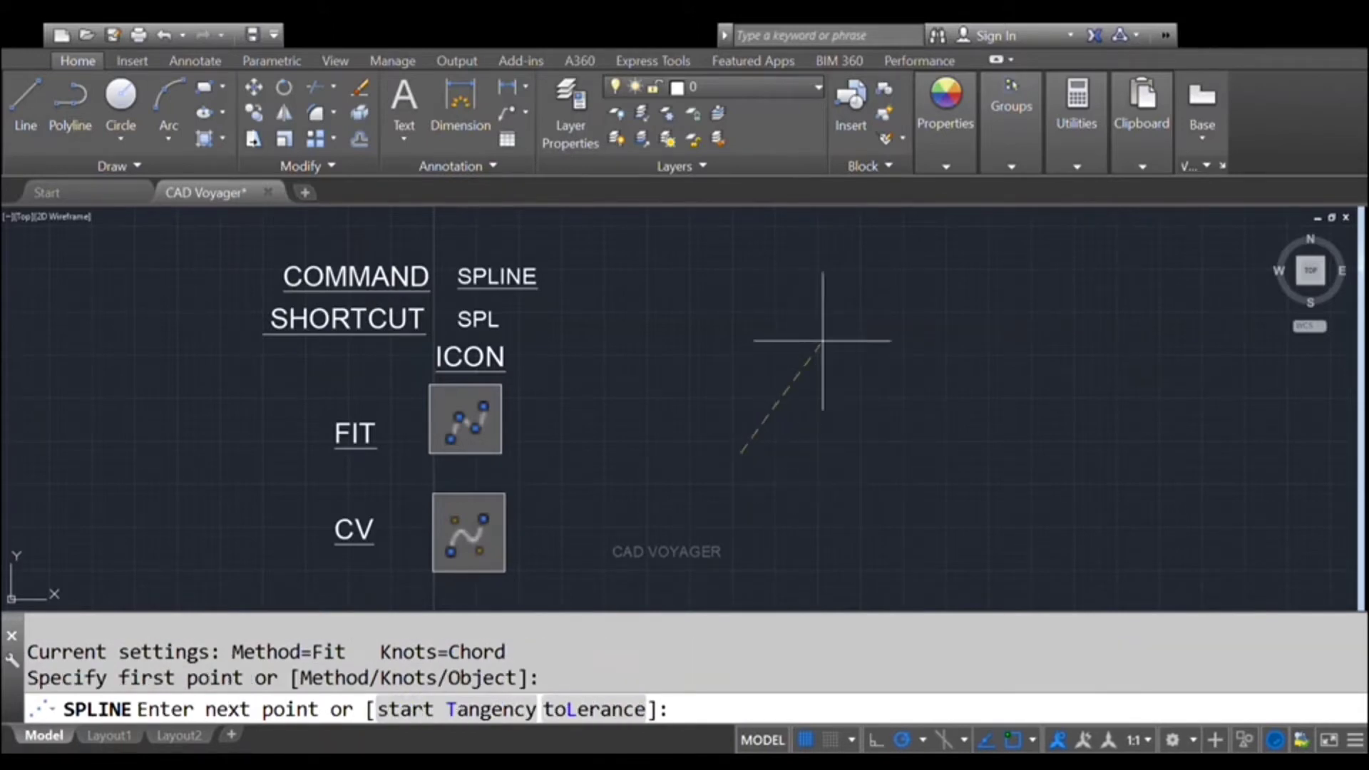
click(823, 338)
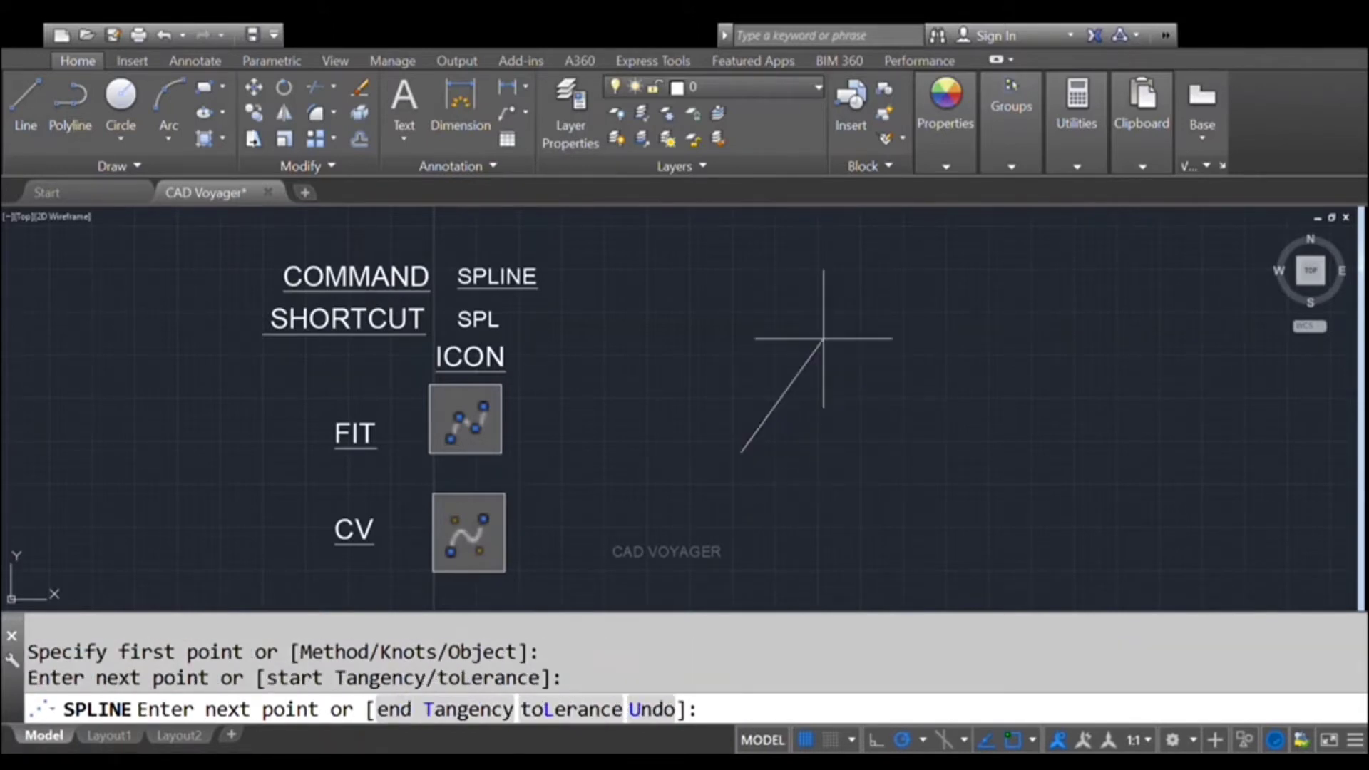
click(977, 287)
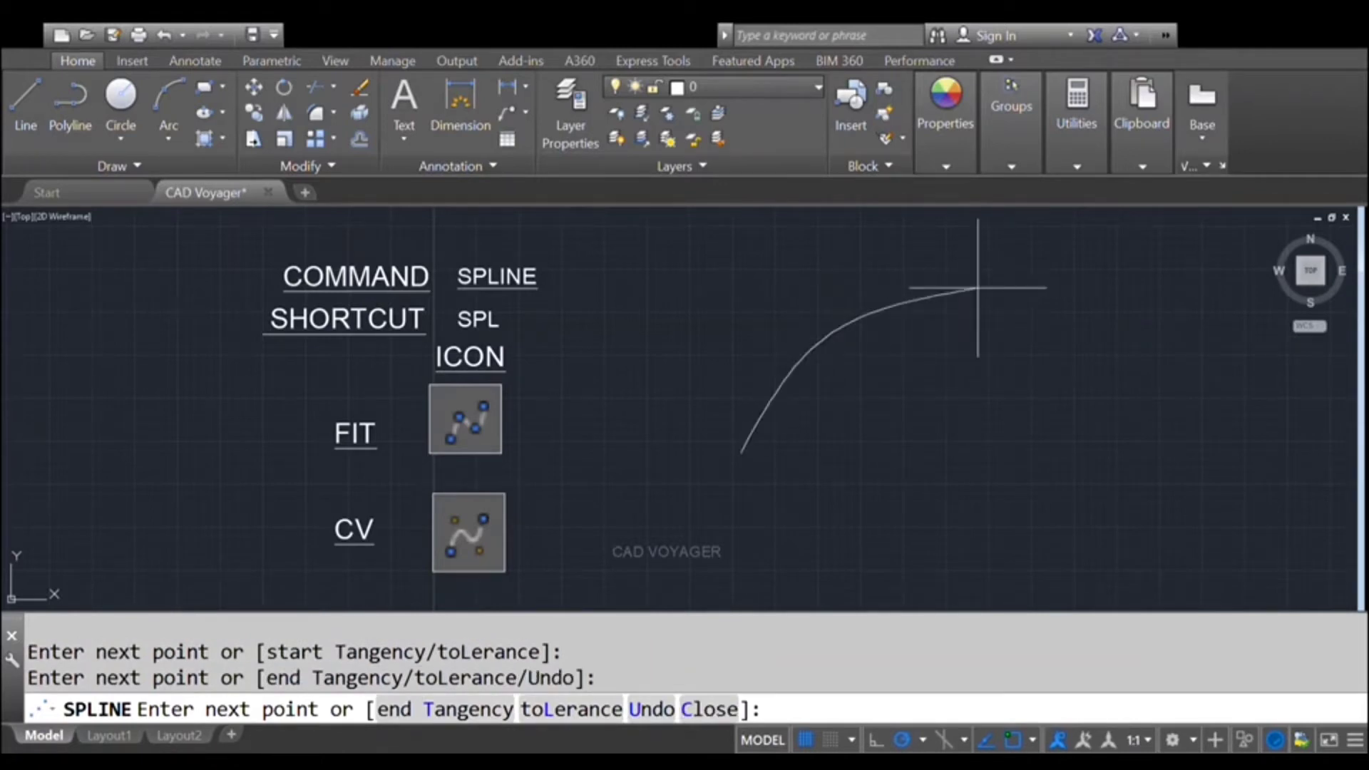
click(1088, 344)
click(1114, 467)
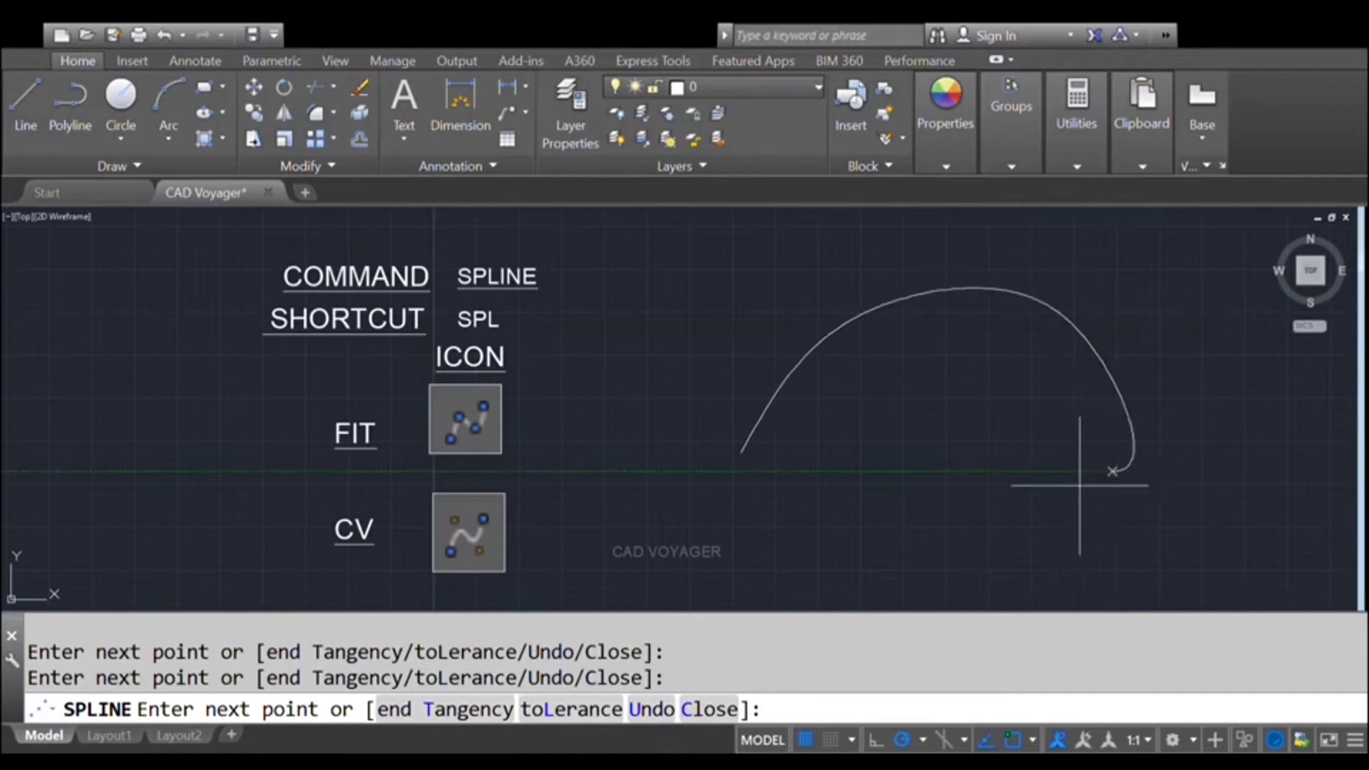
click(941, 546)
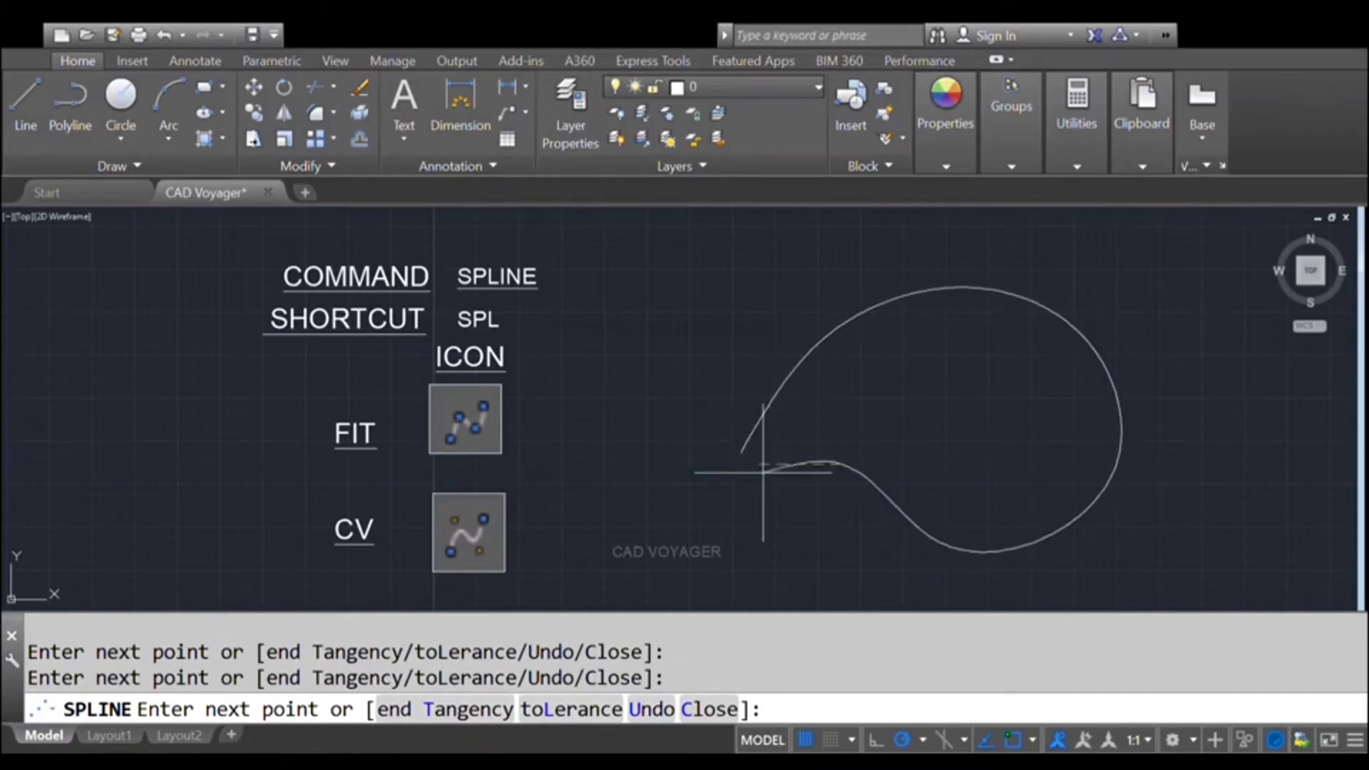
click(846, 462)
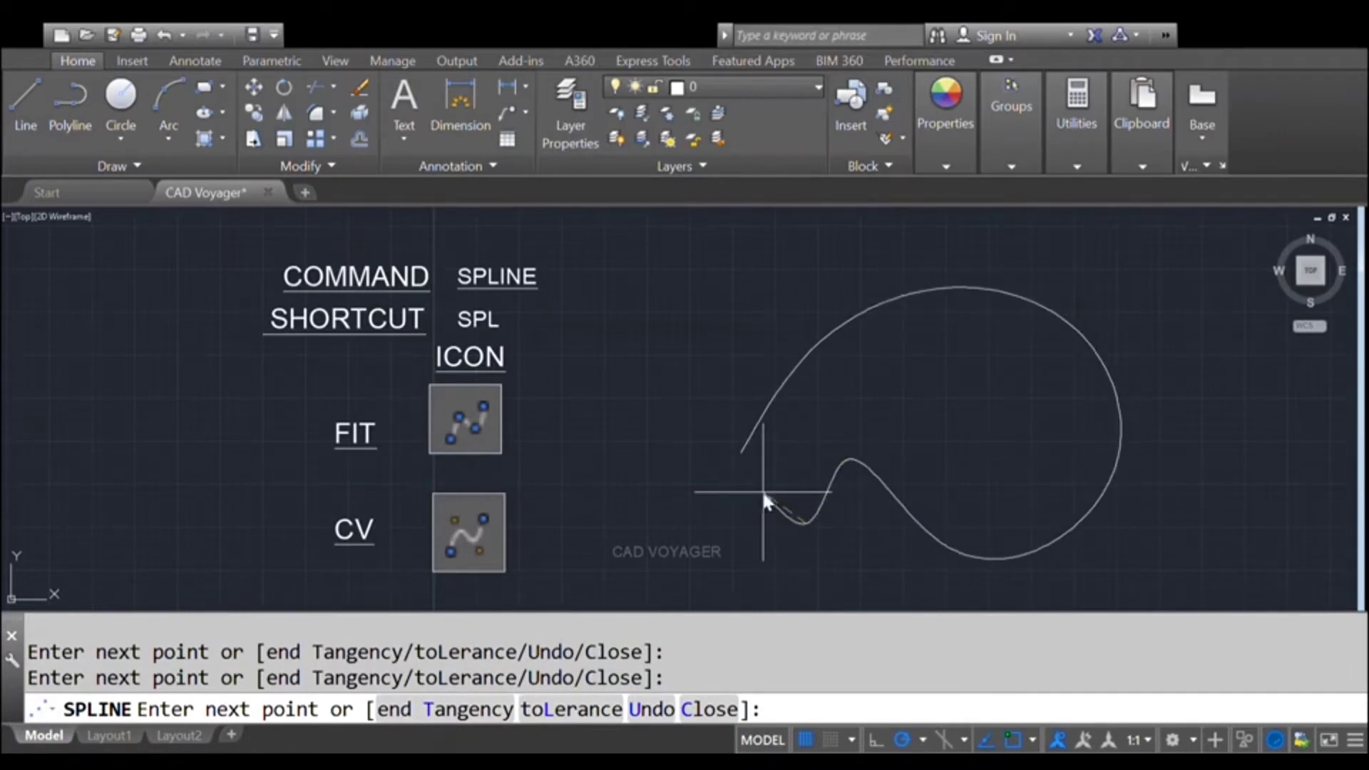
text(c)
key(Return)
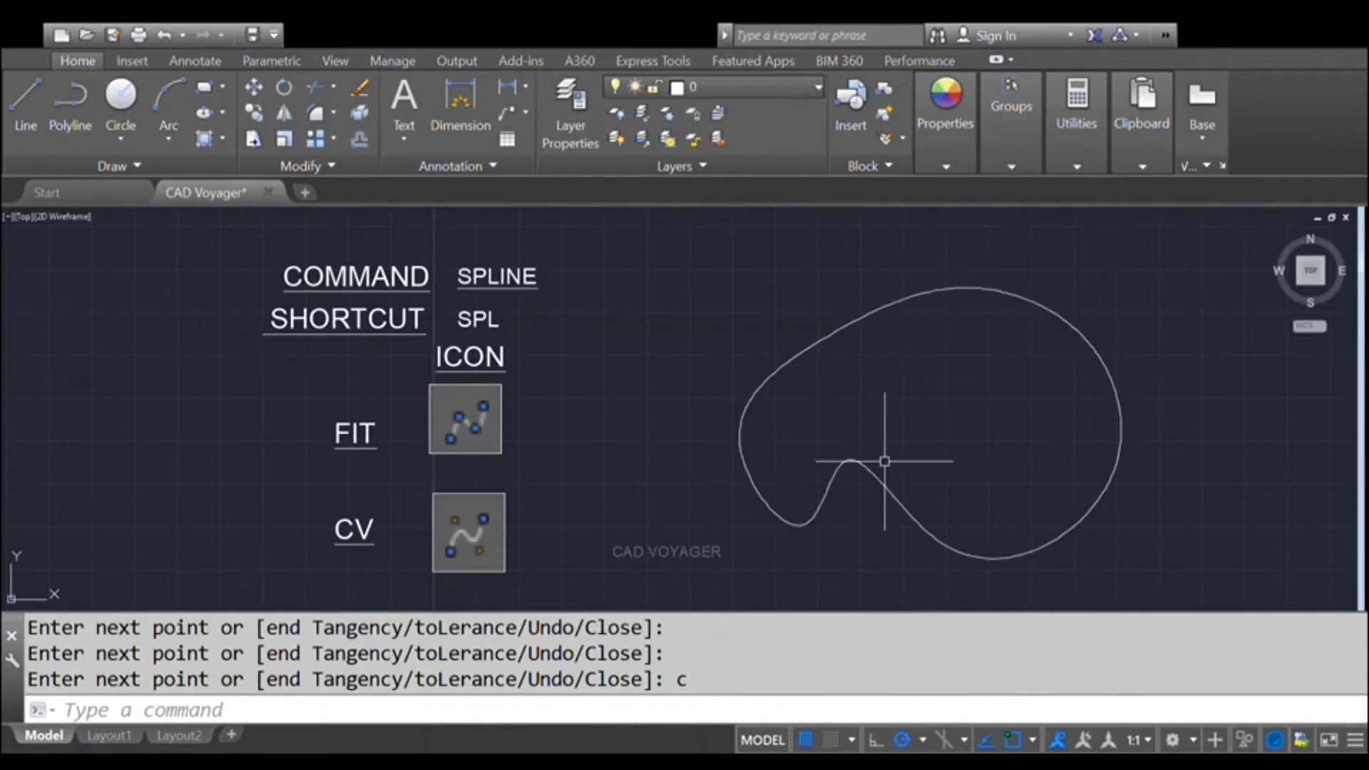
Erase the closed spline drawn with Chord knots.
click(811, 349)
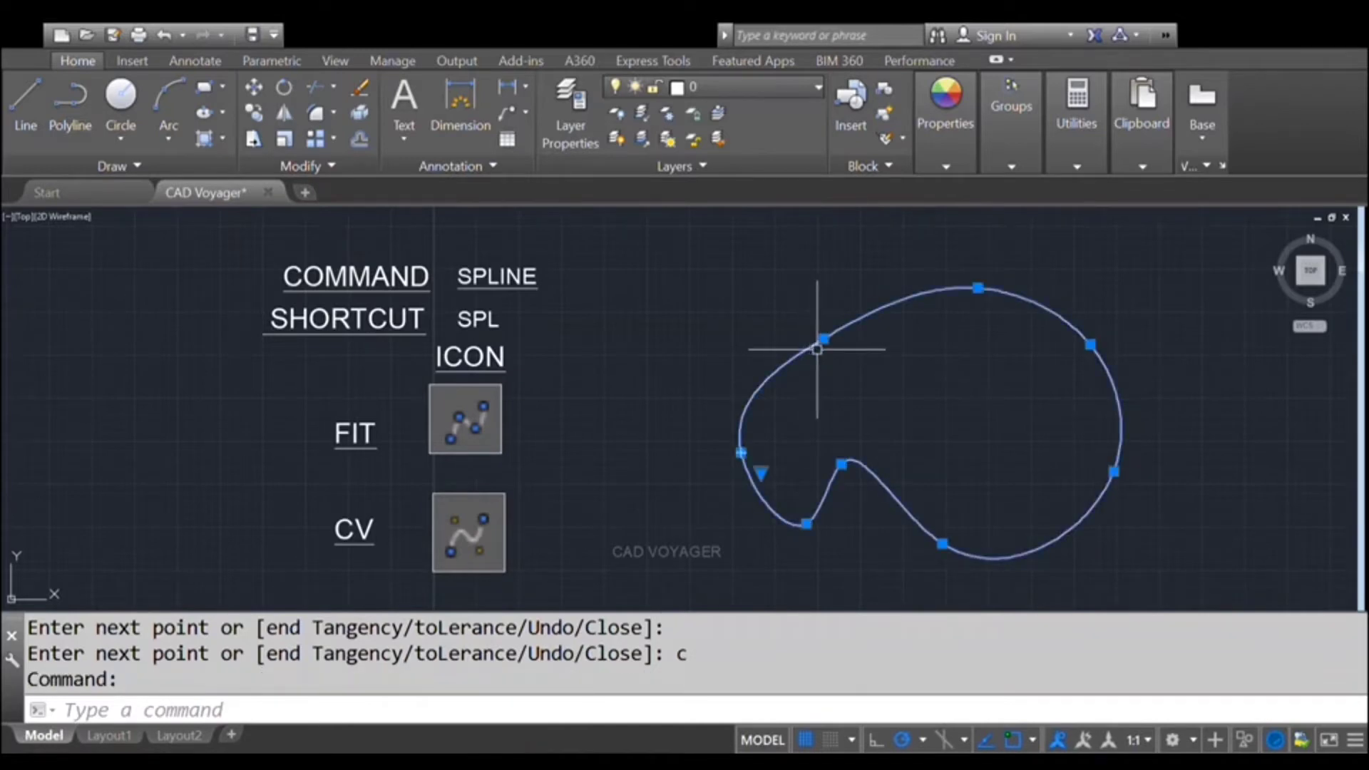
text(E)
key(Return)
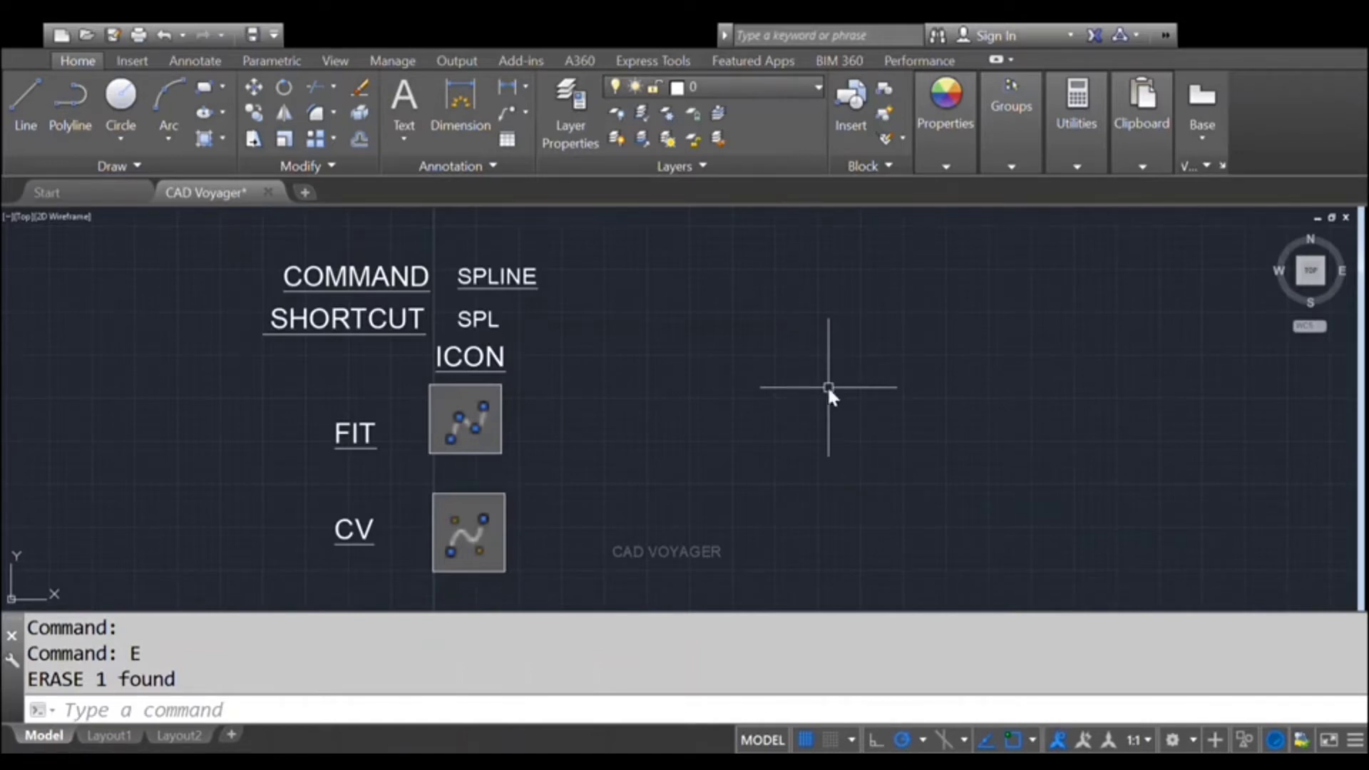
Draw a large closed teardrop-shaped spline through eight fit points with the knot parameterization set to Uniform.
text(spl)
key(Return)
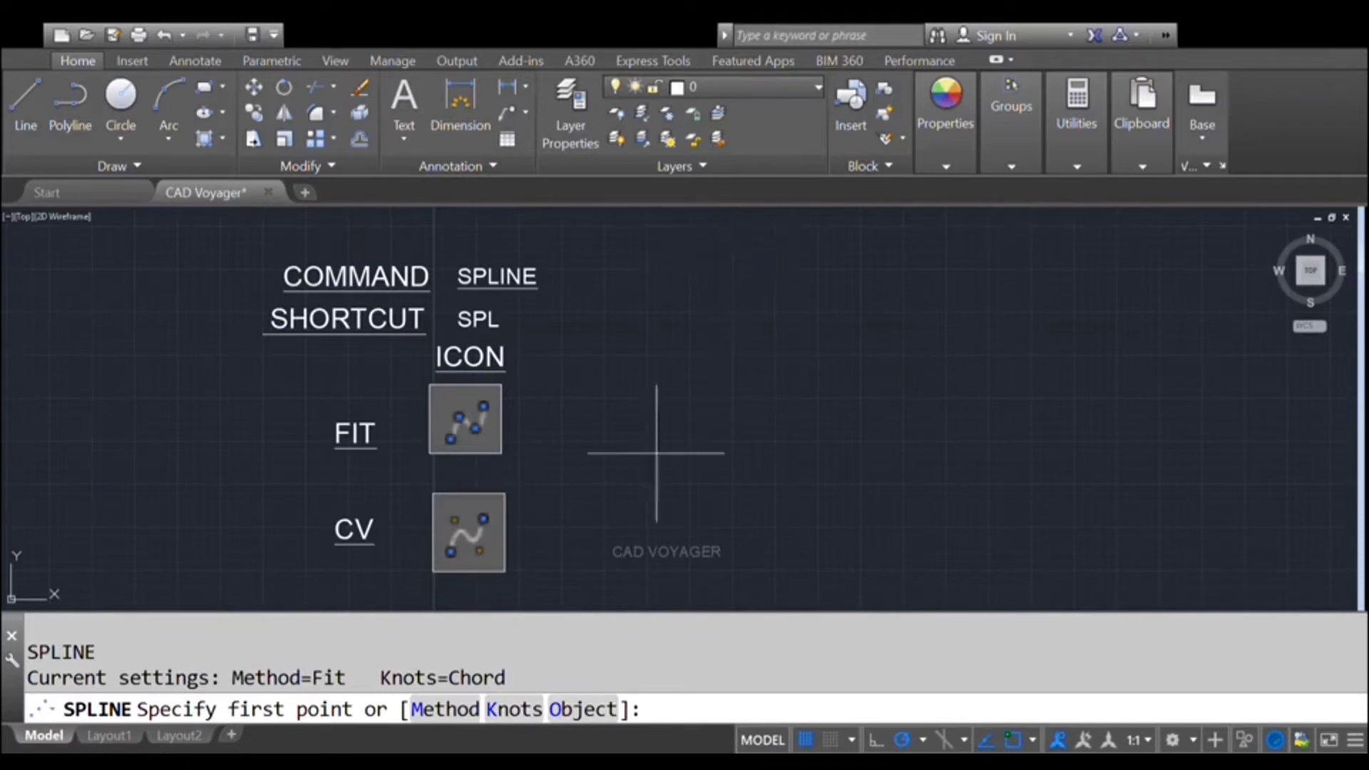
click(514, 709)
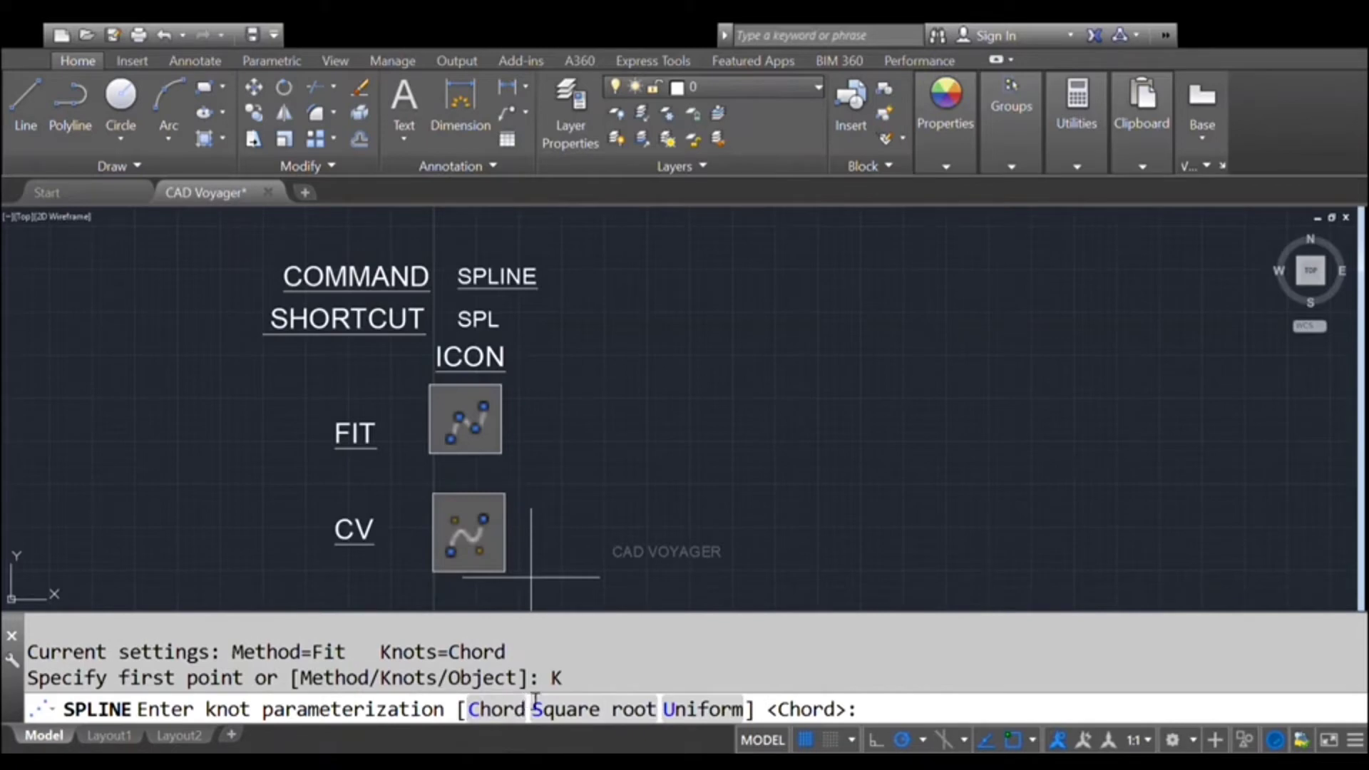
click(700, 709)
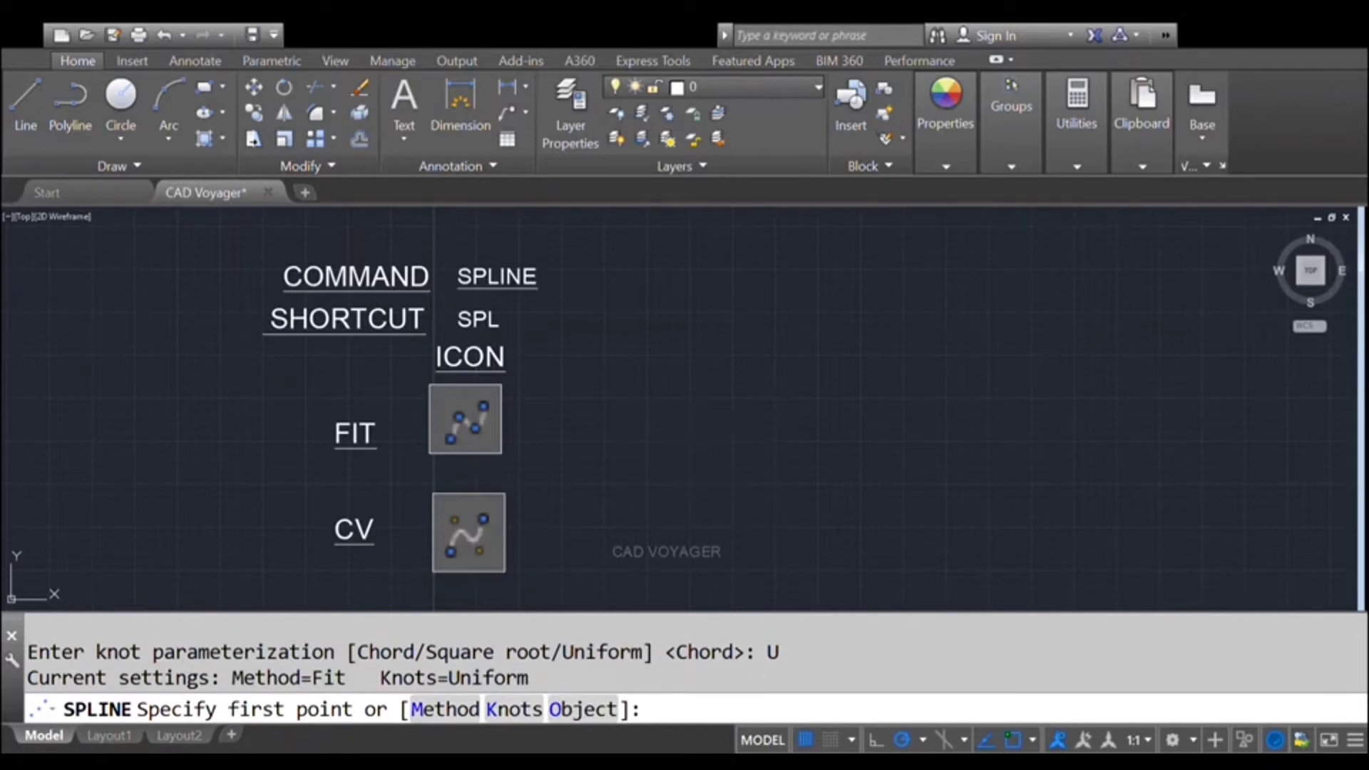
click(702, 416)
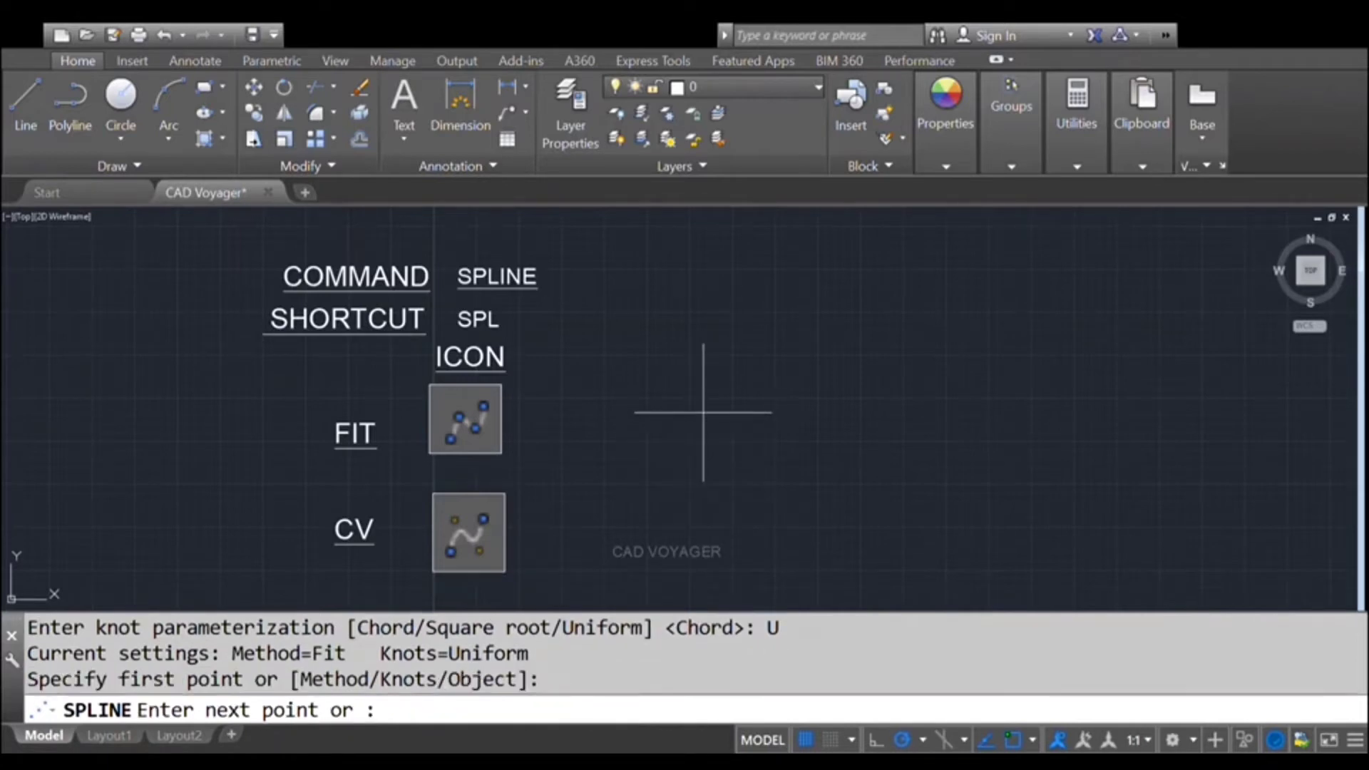
click(821, 275)
click(1015, 263)
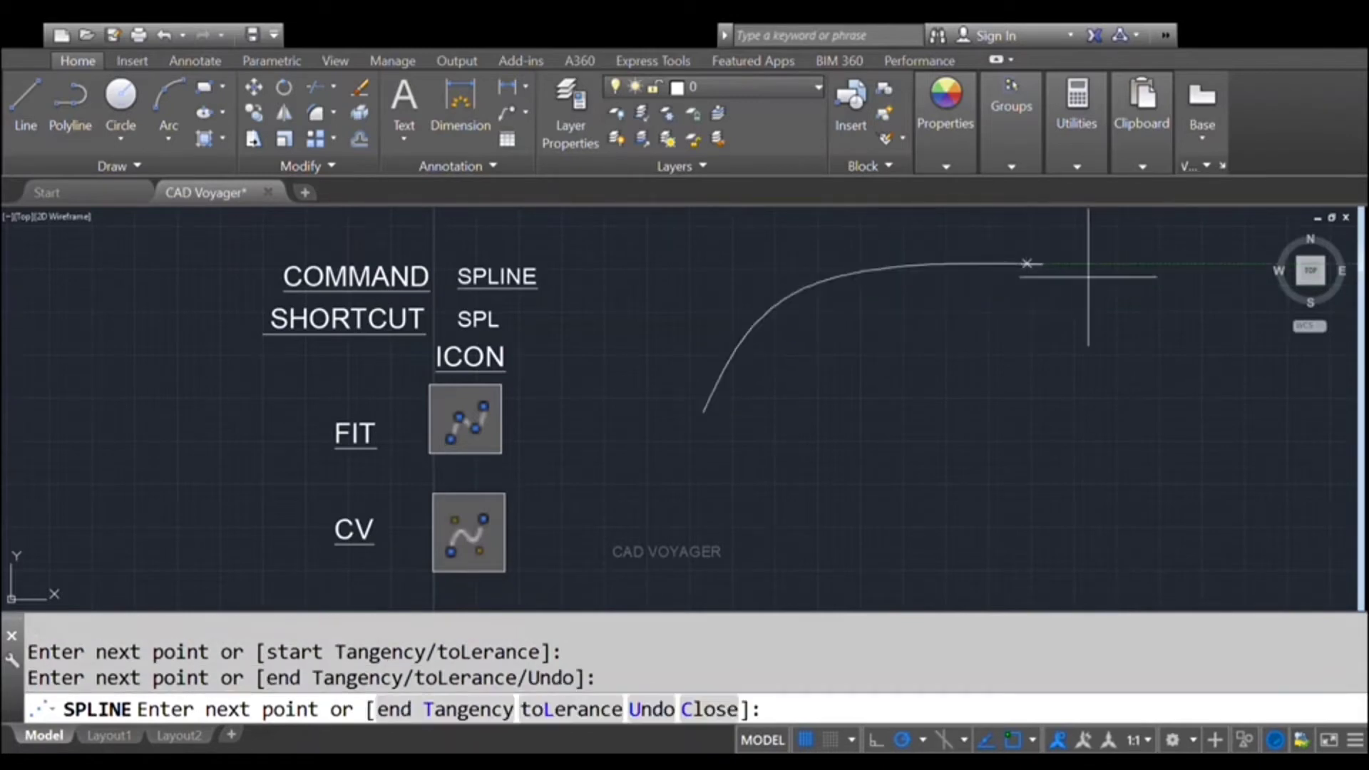
click(1215, 313)
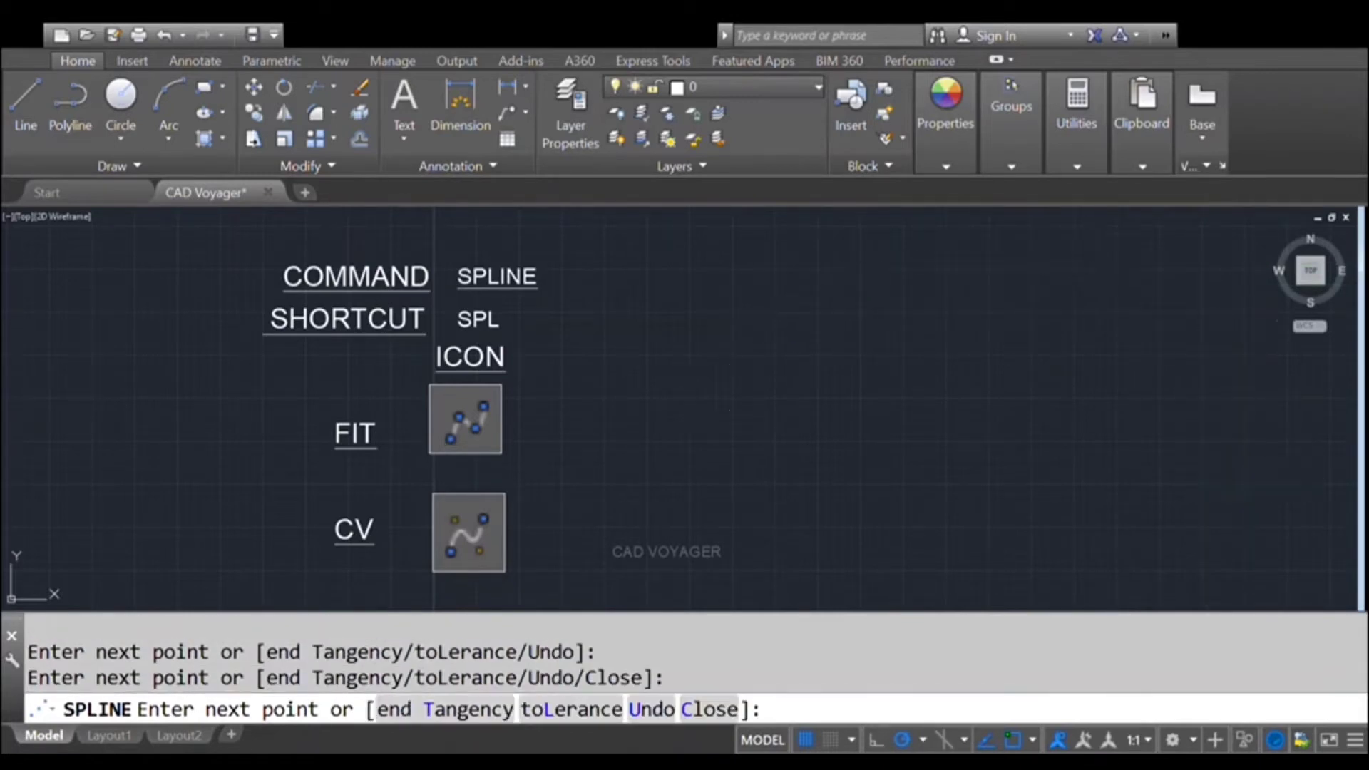
click(1252, 487)
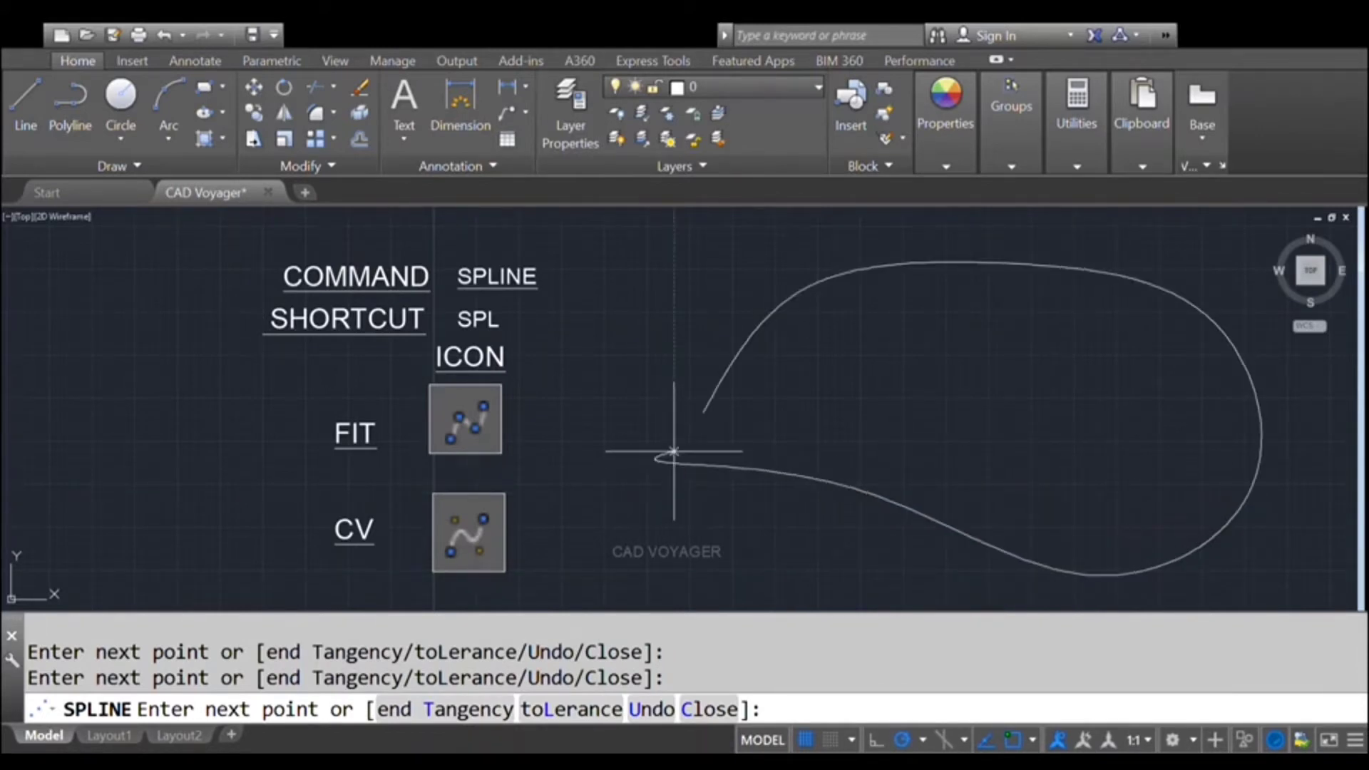
text(c)
key(Return)
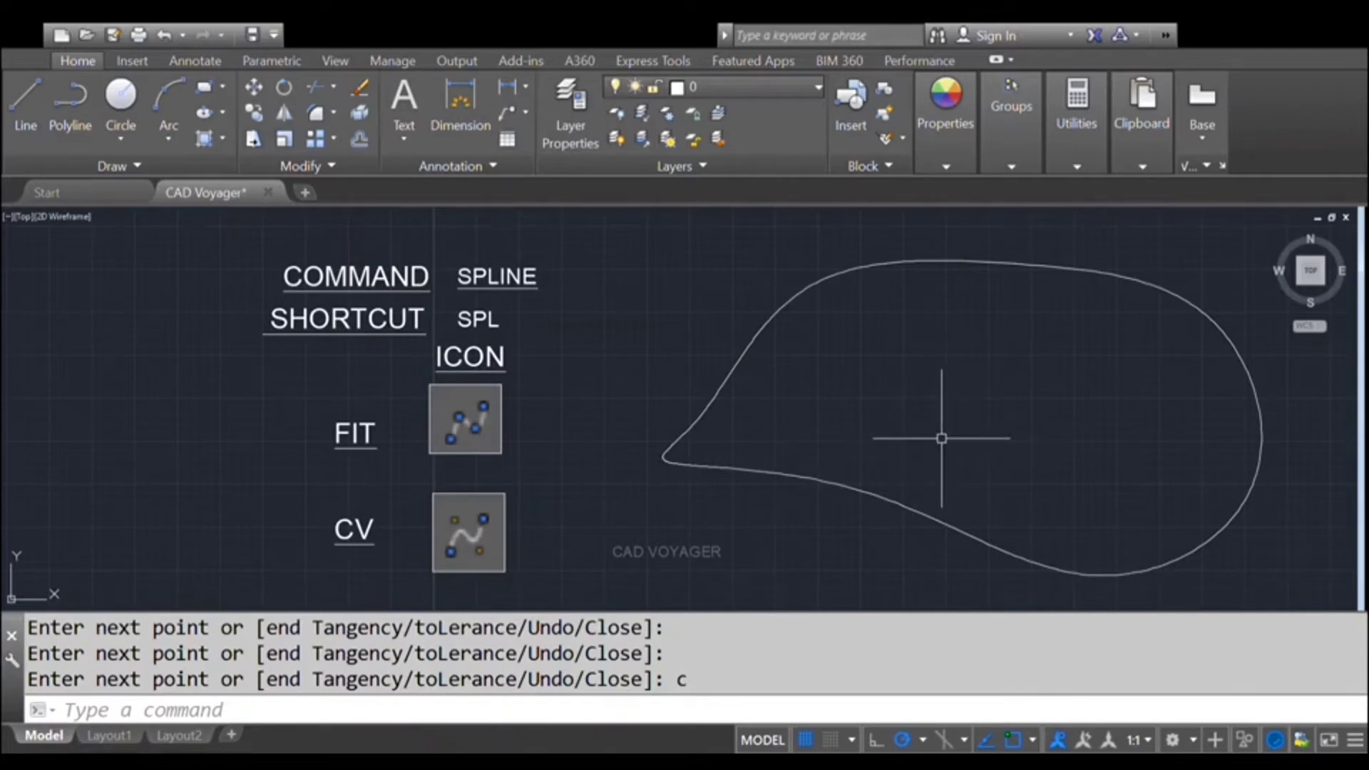
key(Return)
Erase the teardrop-shaped spline from the drawing.
click(726, 387)
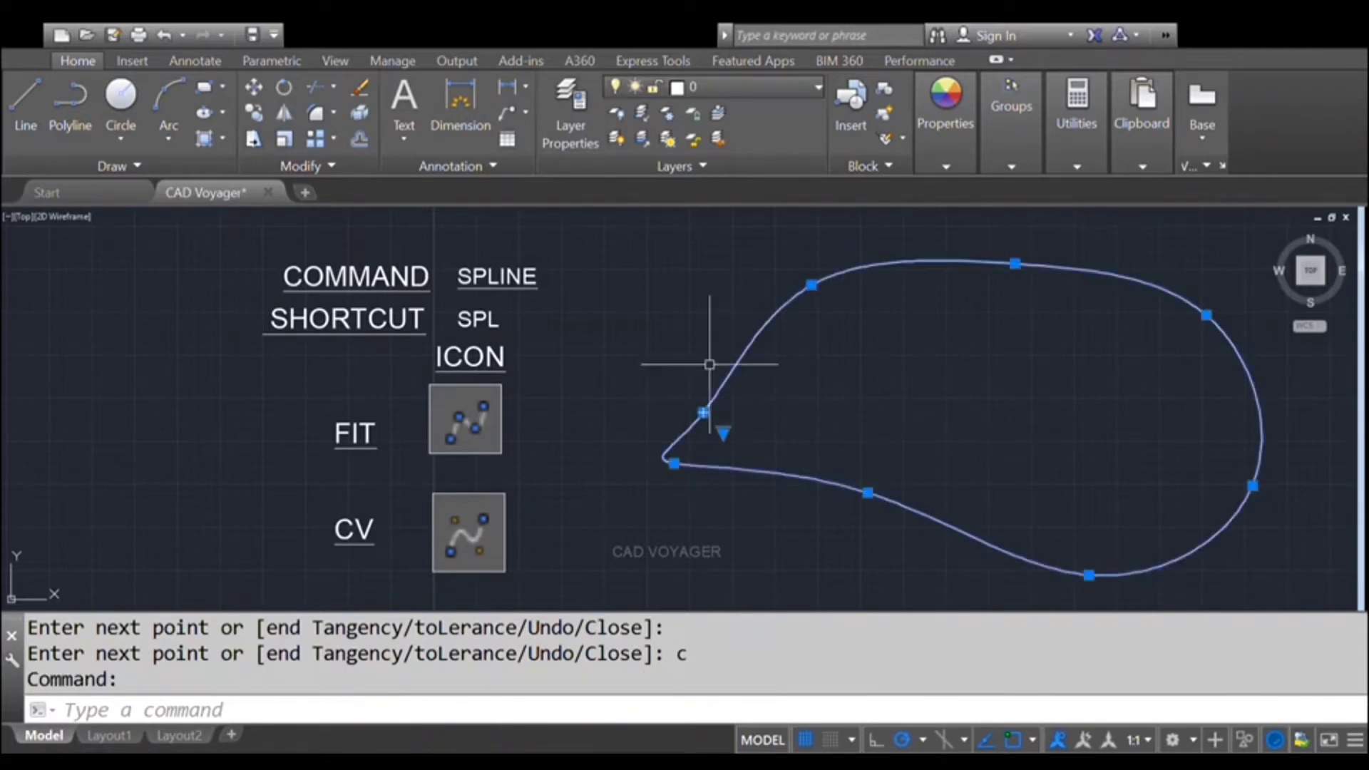
text(E)
key(Return)
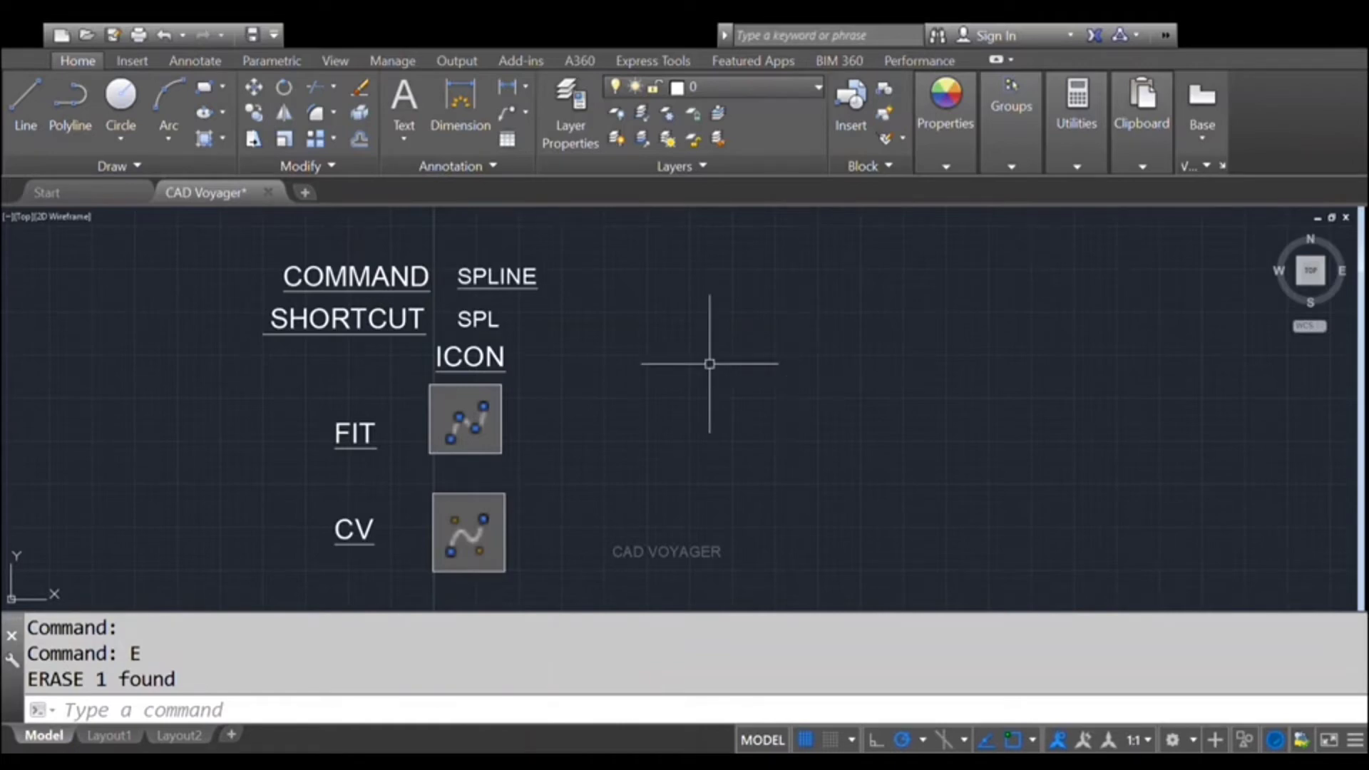
Start the Spline command and change its creation method to CV.
text(SPL)
key(Return)
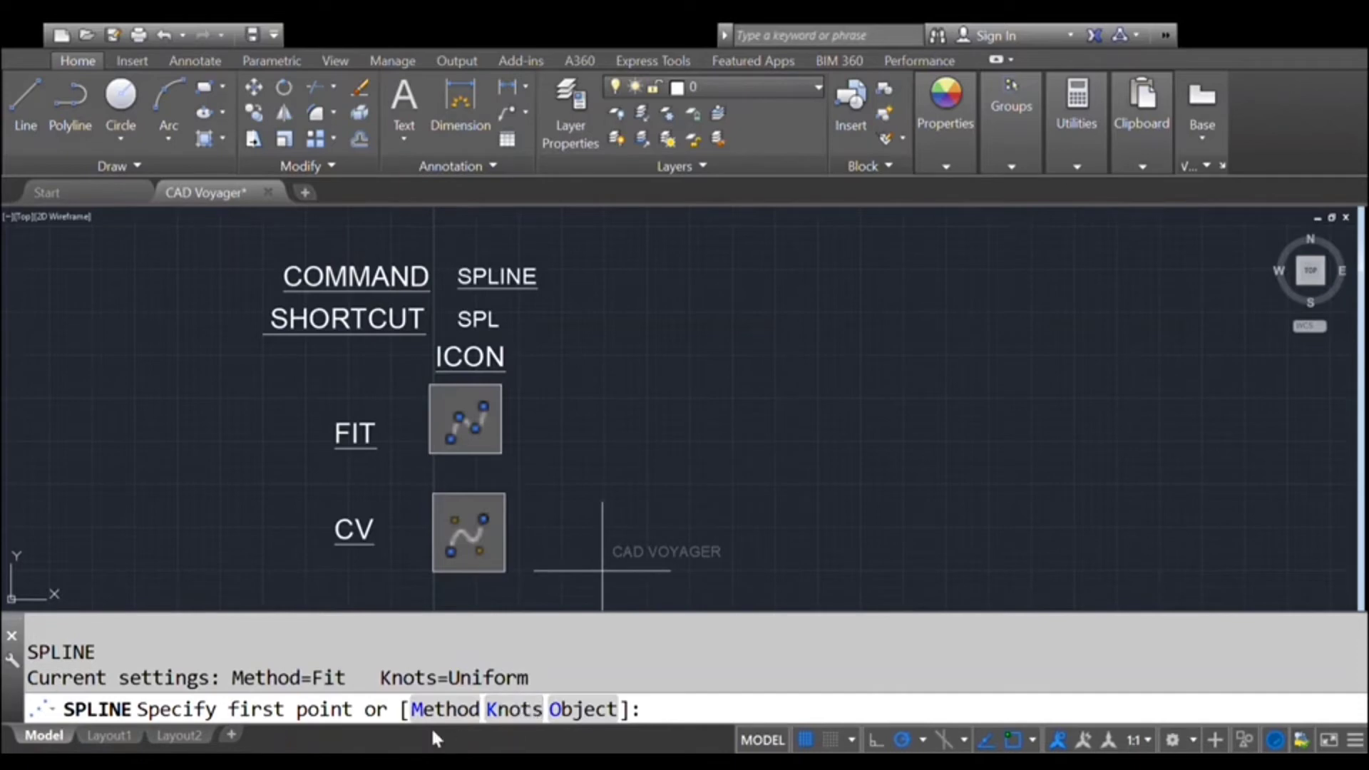
click(469, 713)
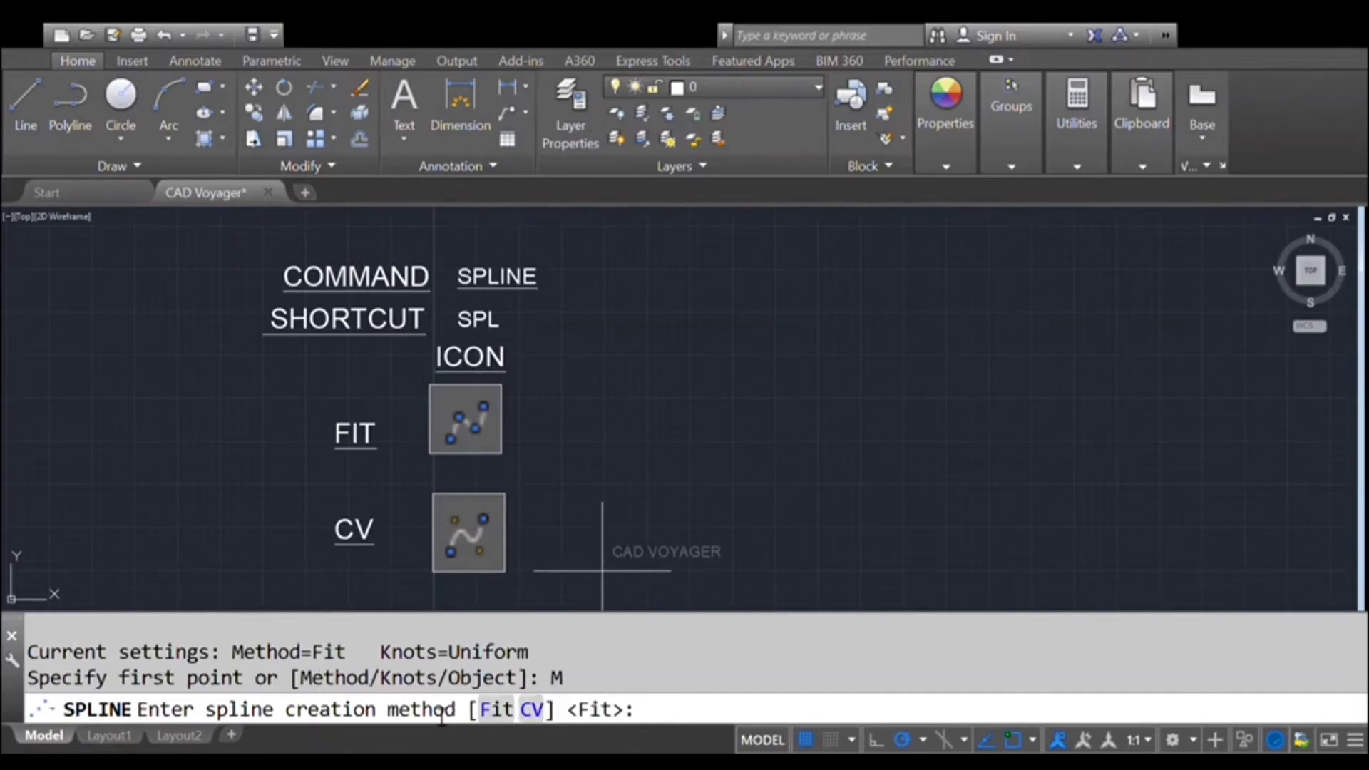
click(531, 710)
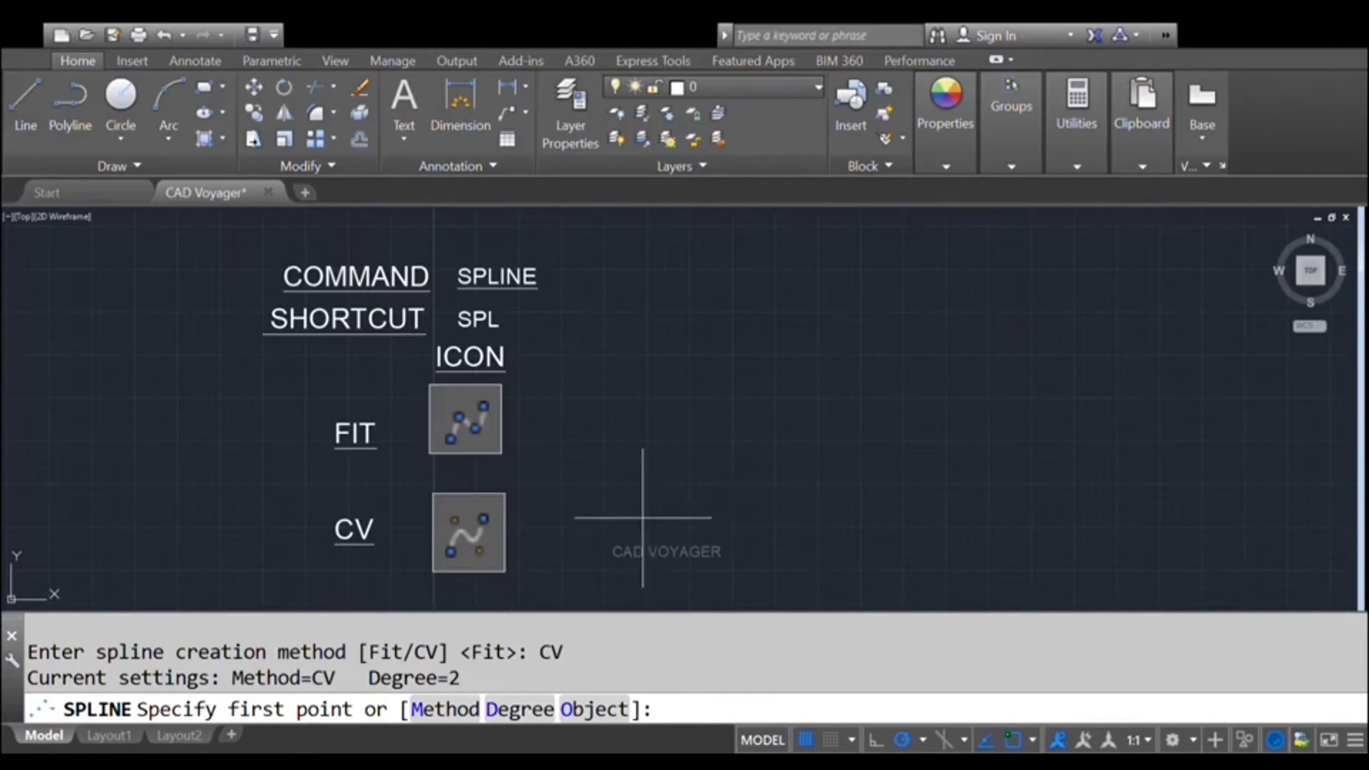
Draw a closed, rounded degree 2 spline from eight control vertices in the empty area beside the icons.
click(733, 448)
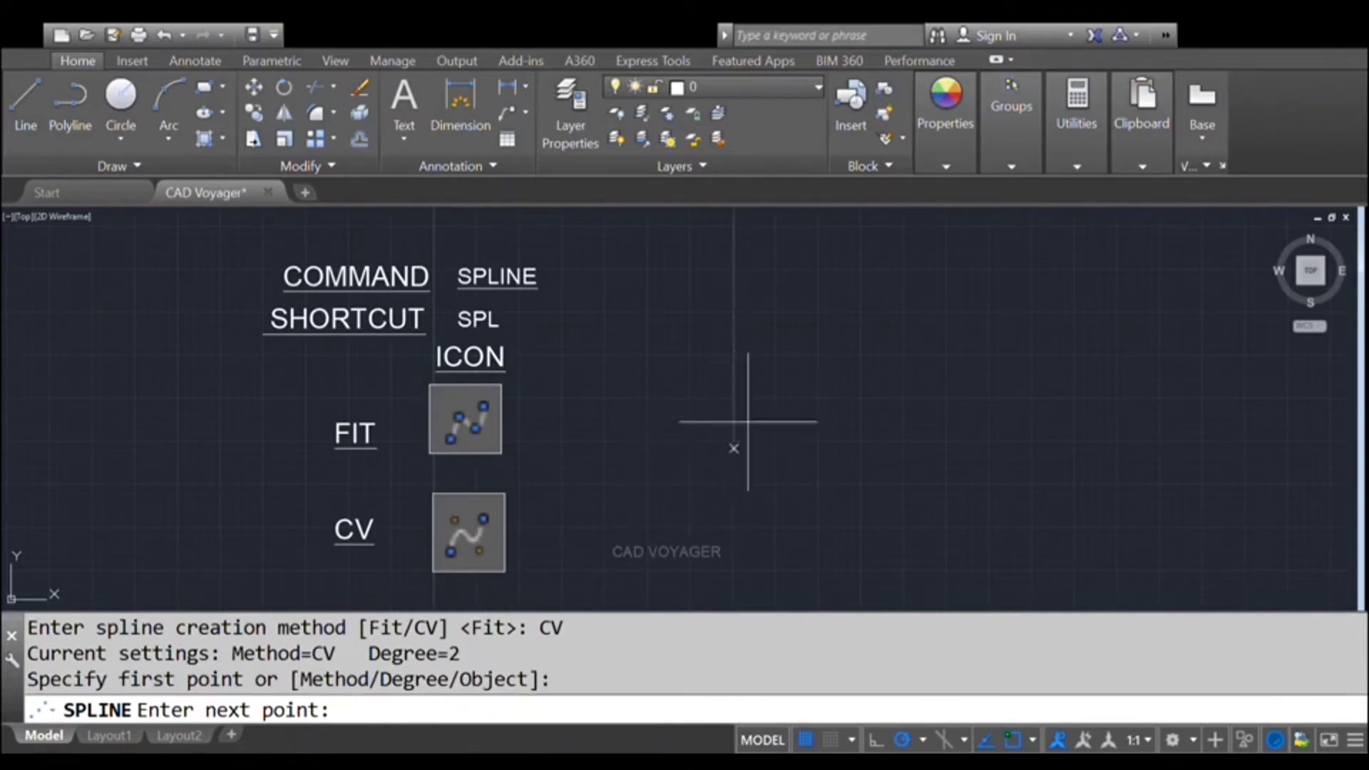
click(799, 340)
click(982, 319)
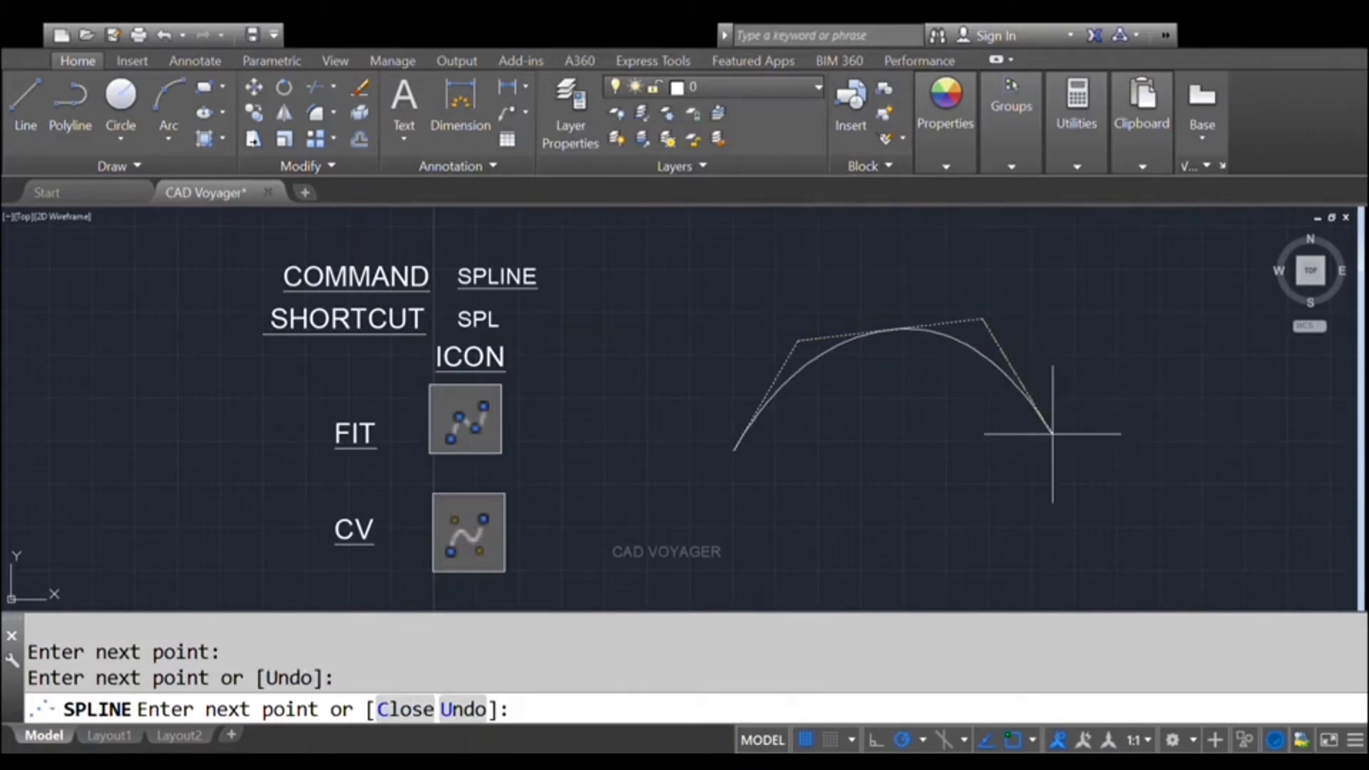
click(1064, 348)
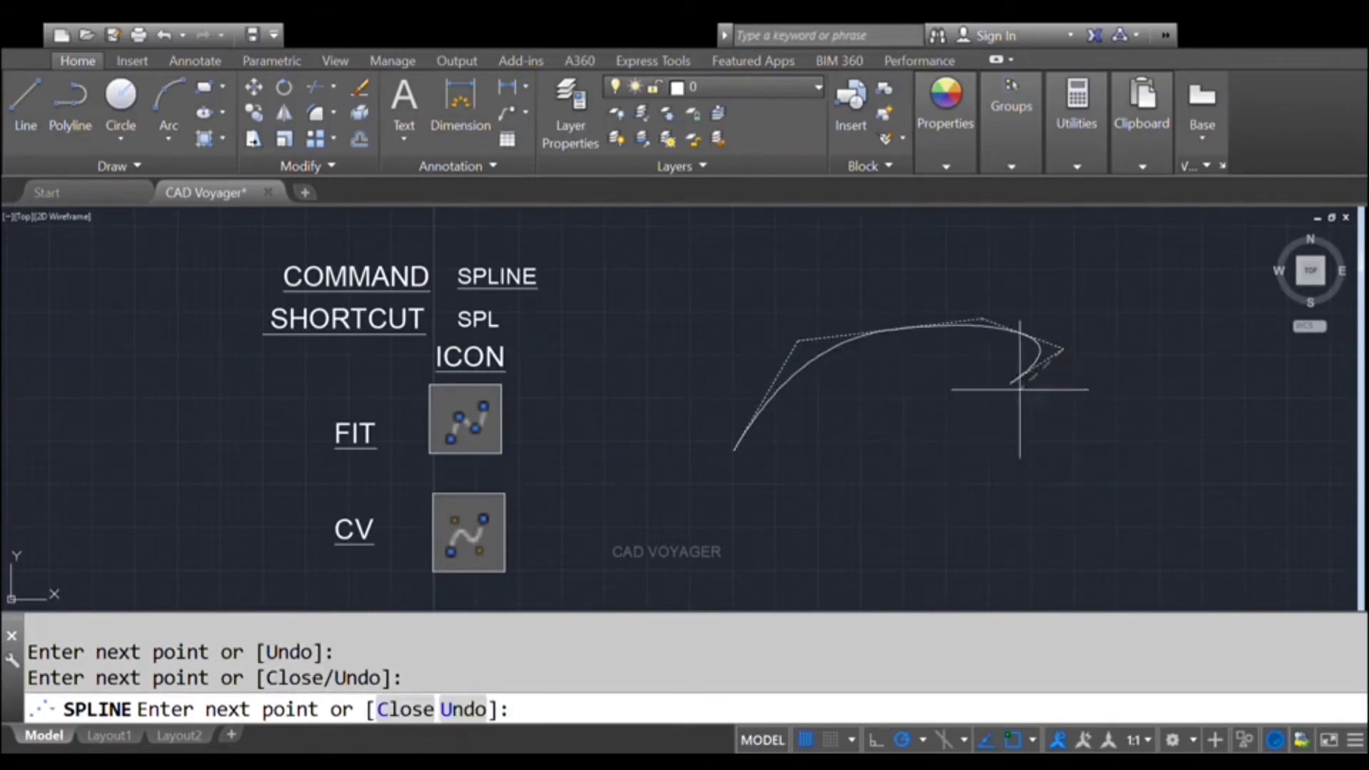
click(1127, 412)
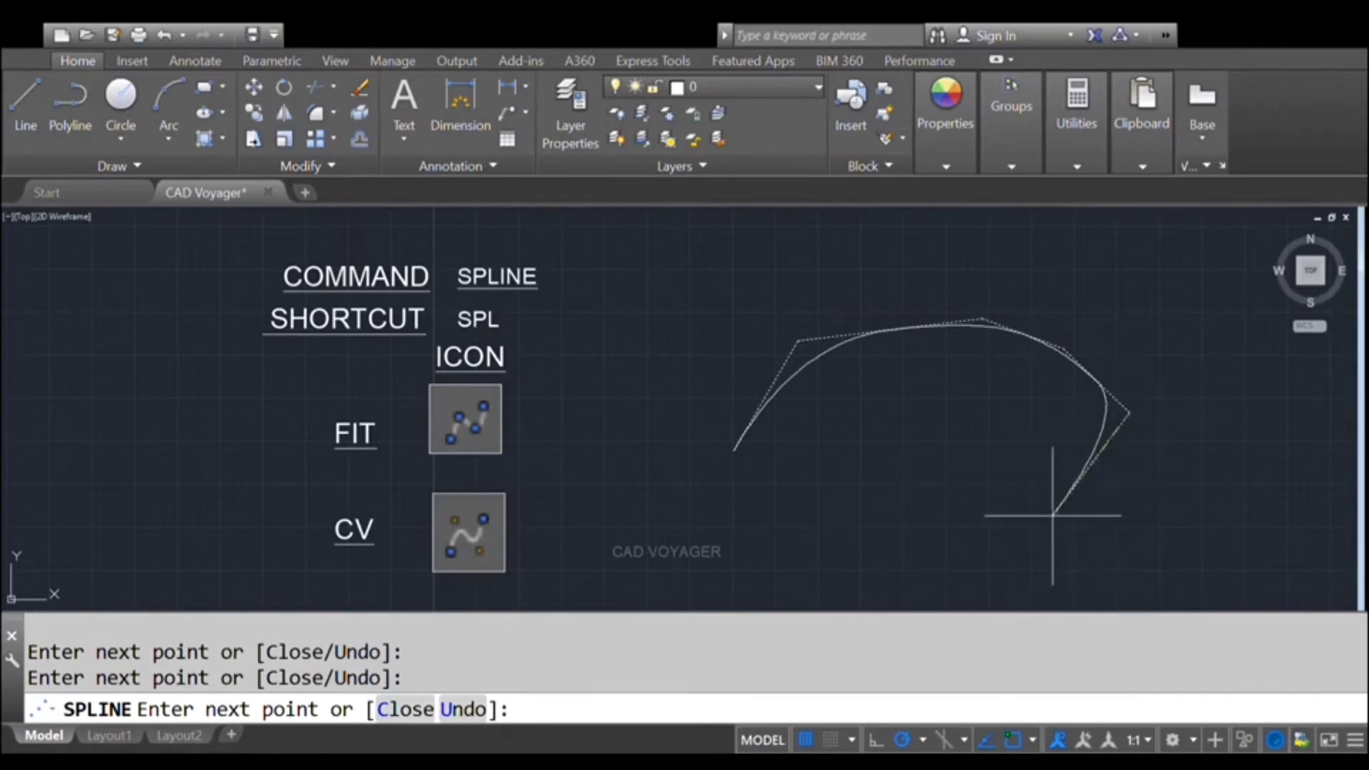
click(1145, 500)
click(956, 546)
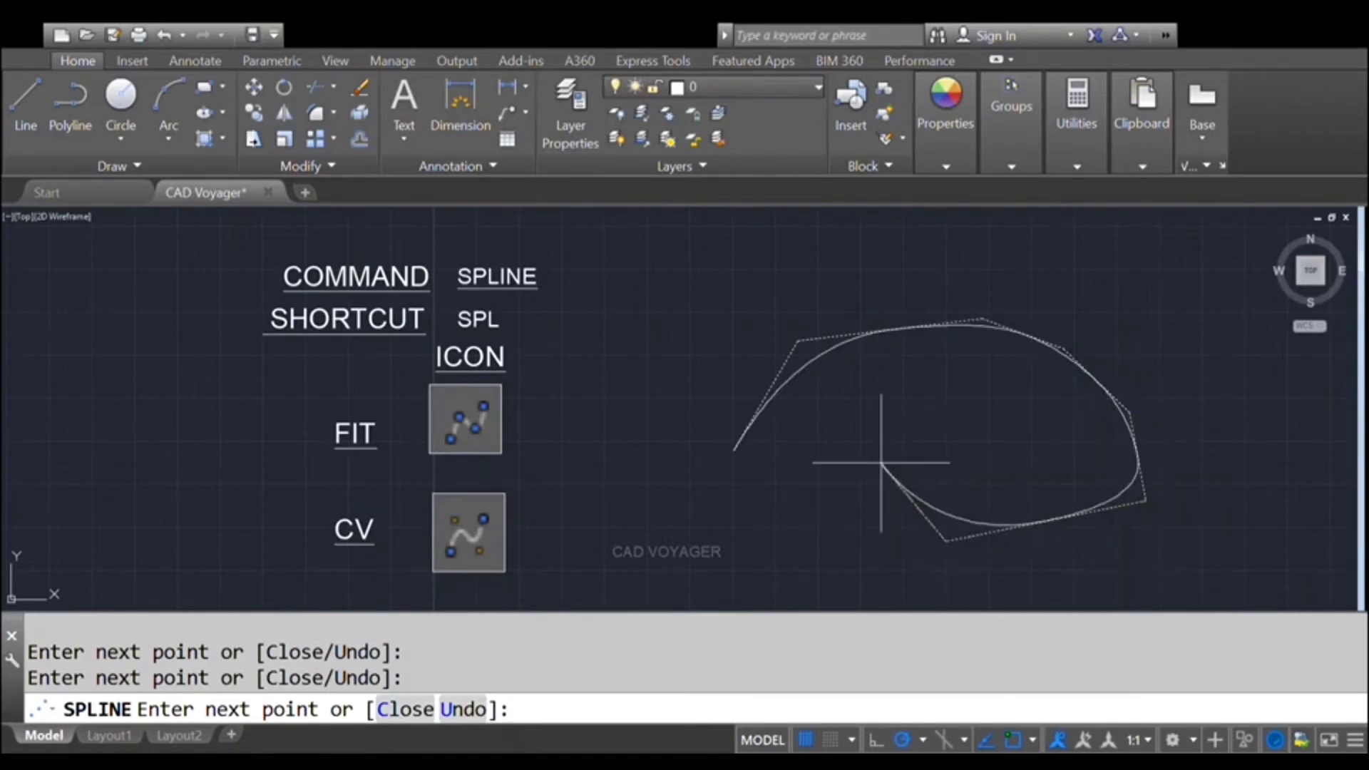
text(c)
key(Return)
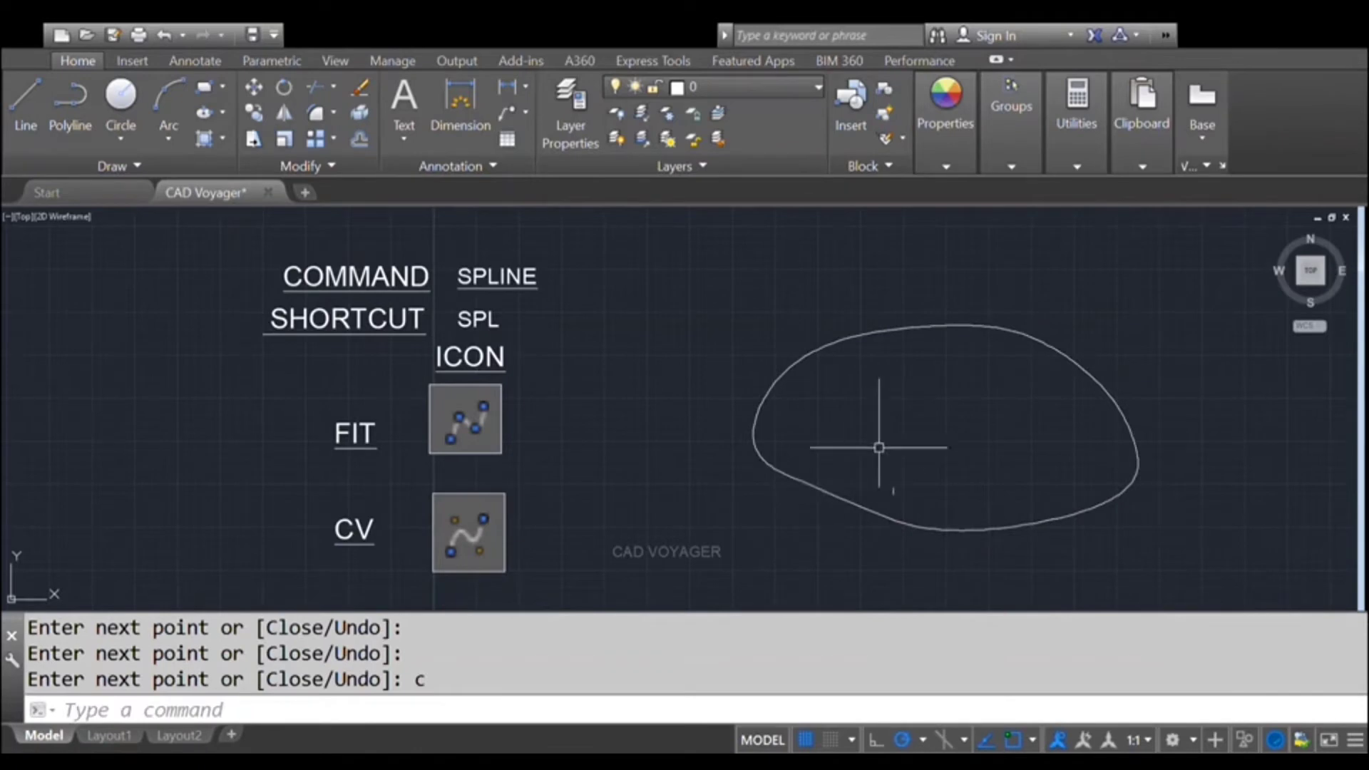
Erase the closed degree 2 CV spline.
click(1008, 325)
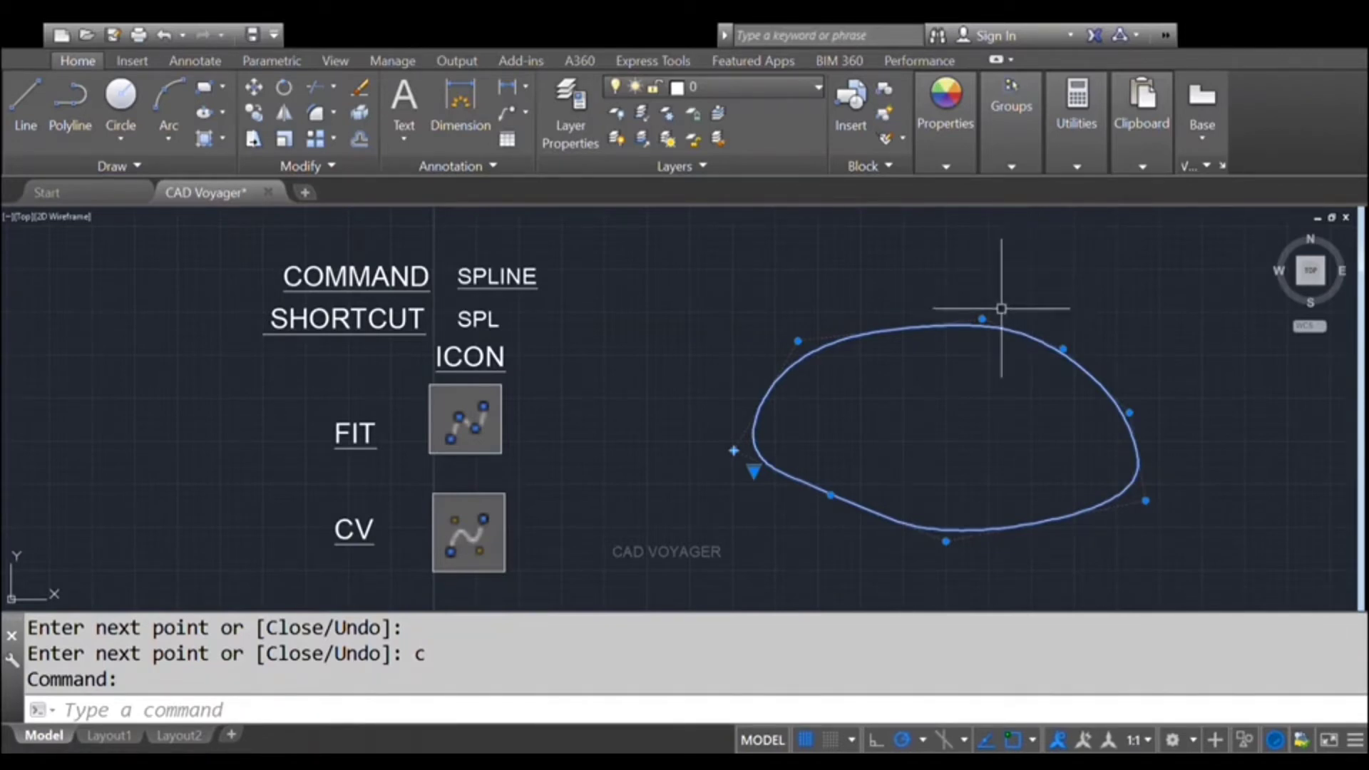
text(E)
key(Return)
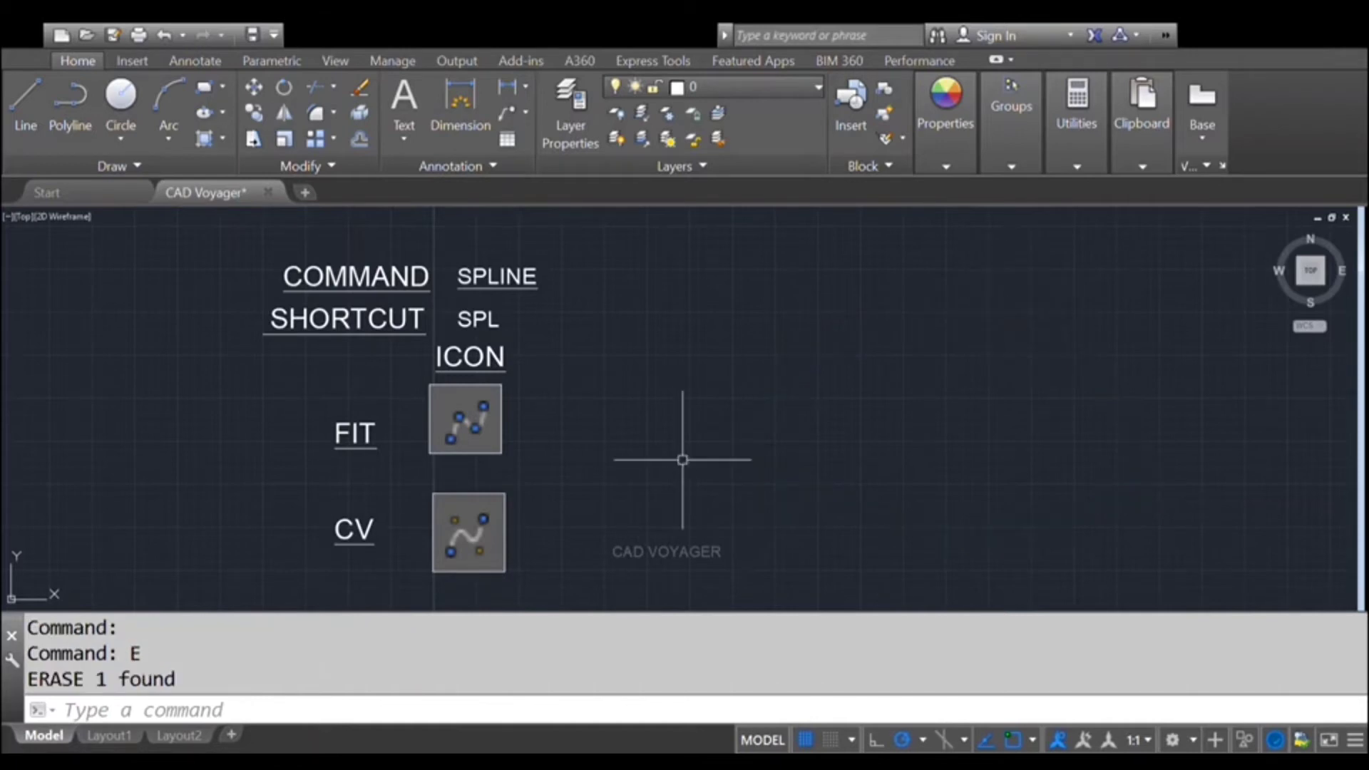
Start a new CV spline and set its degree to 1.
text(SPL)
key(Return)
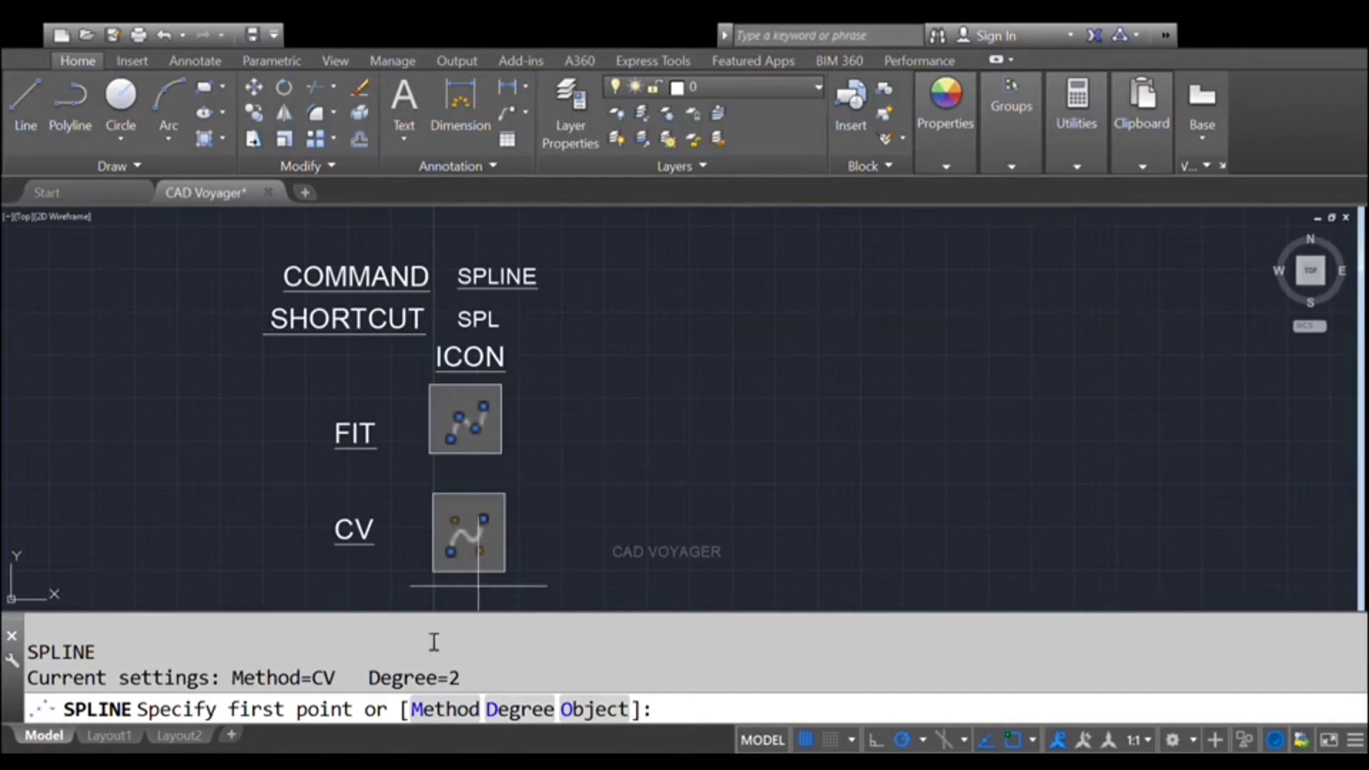
click(519, 709)
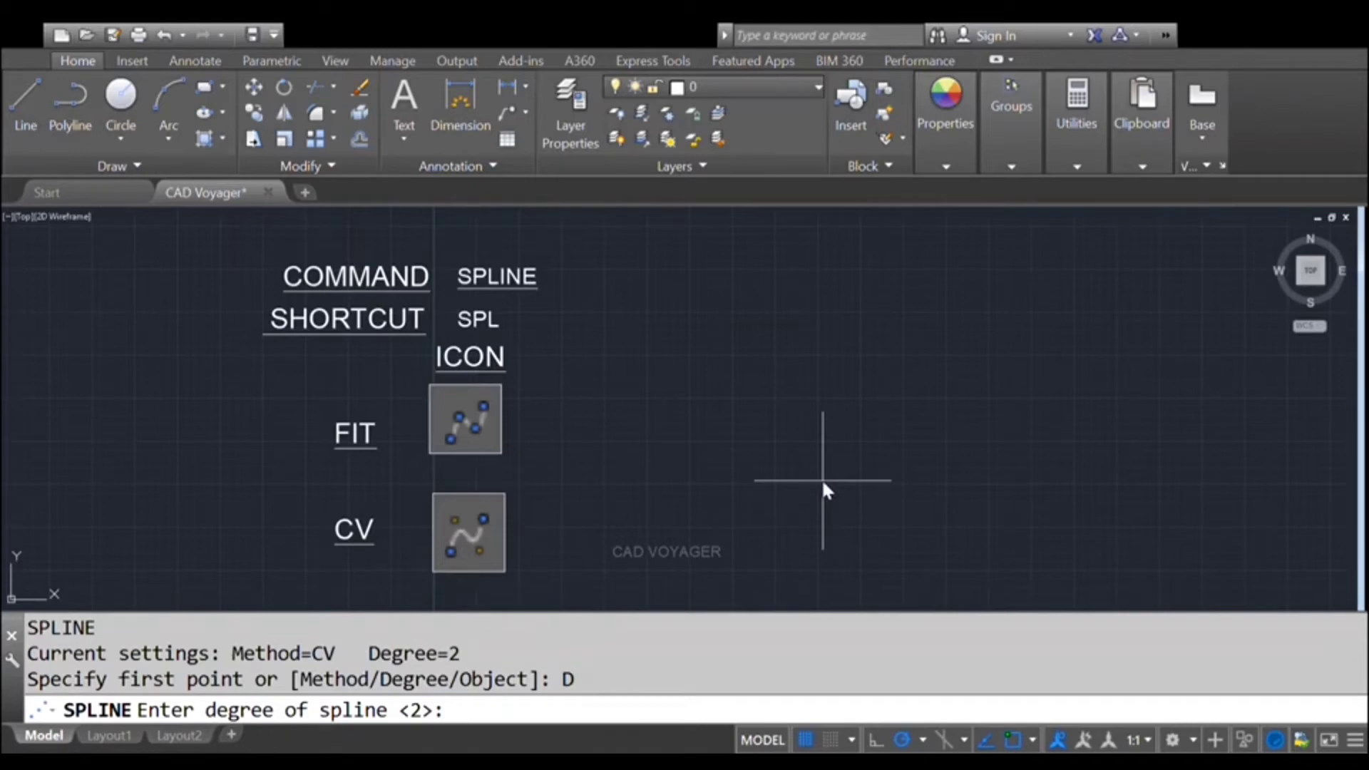
text(1)
key(Return)
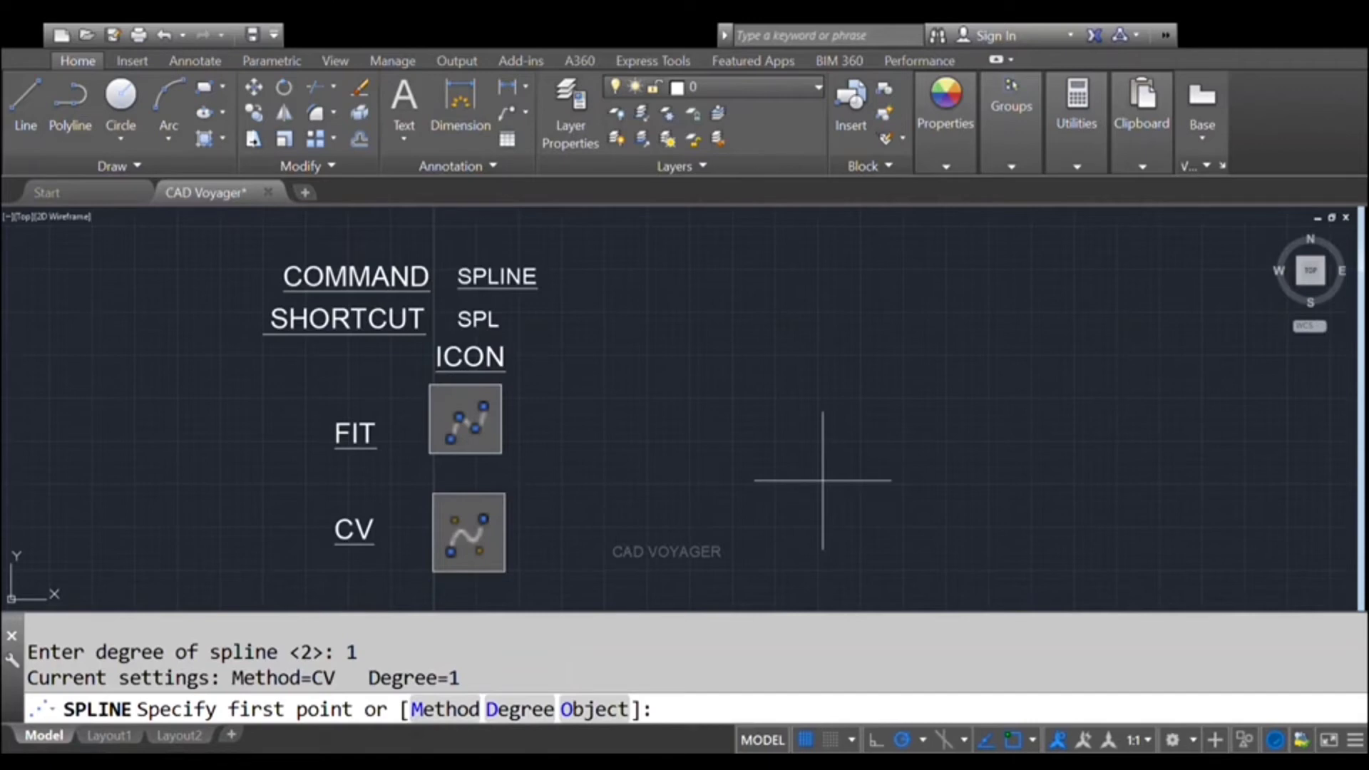
Draw an open, straight-segmented spline from six control vertices, ending it just inside its starting point.
click(740, 431)
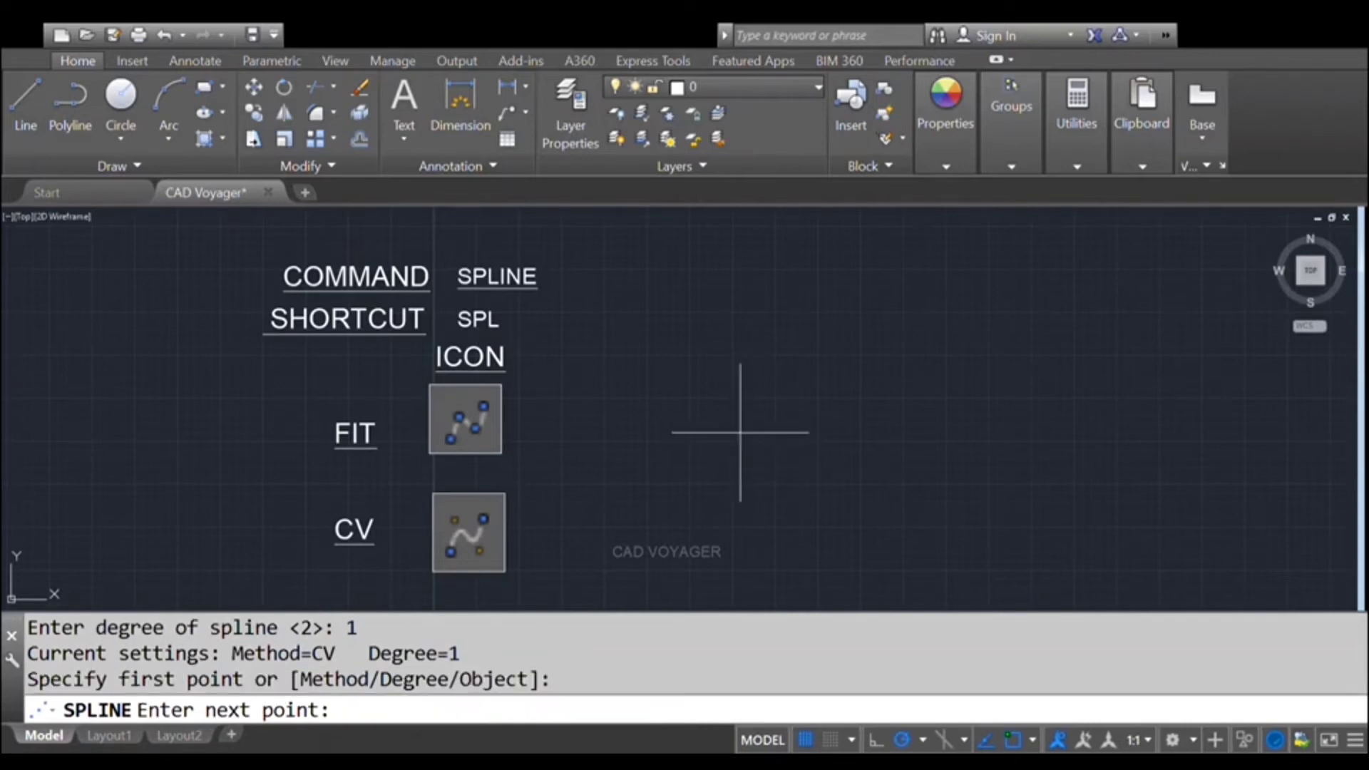
click(849, 320)
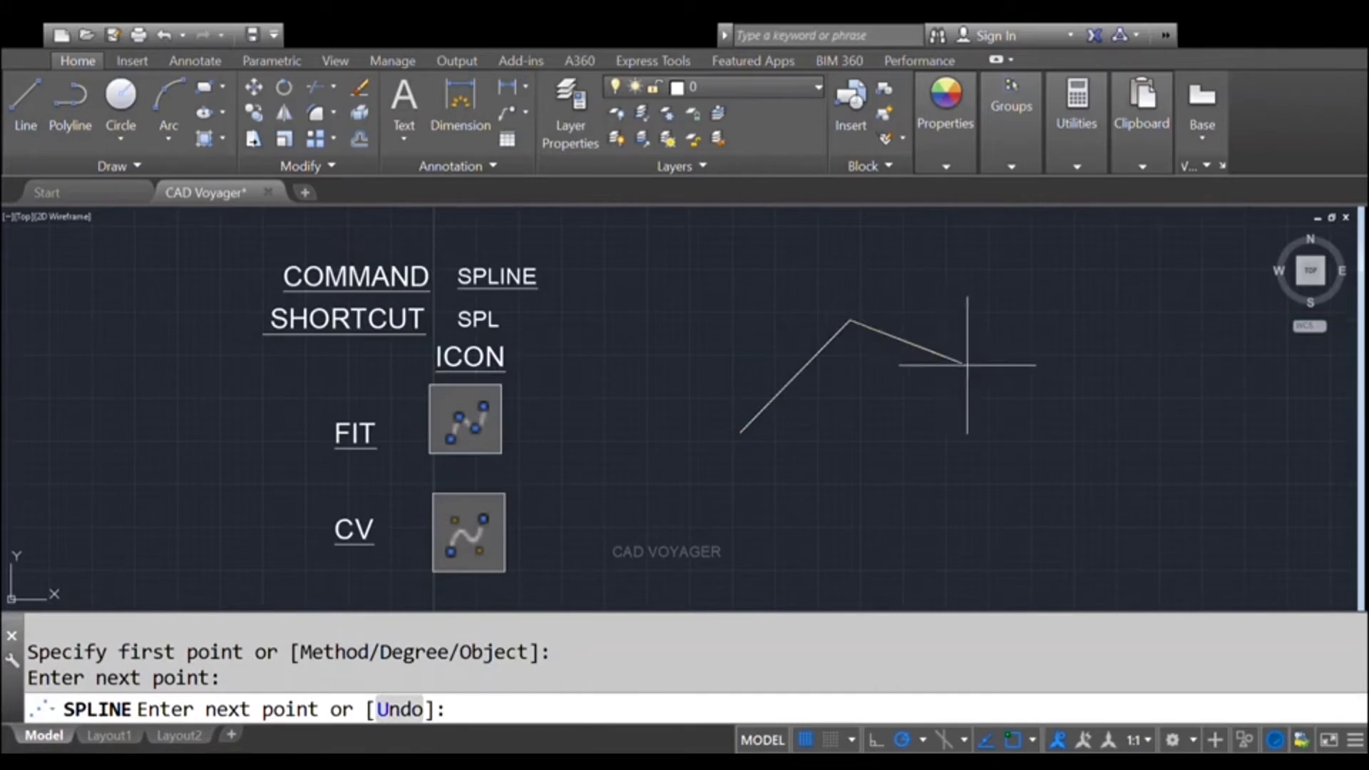
click(971, 366)
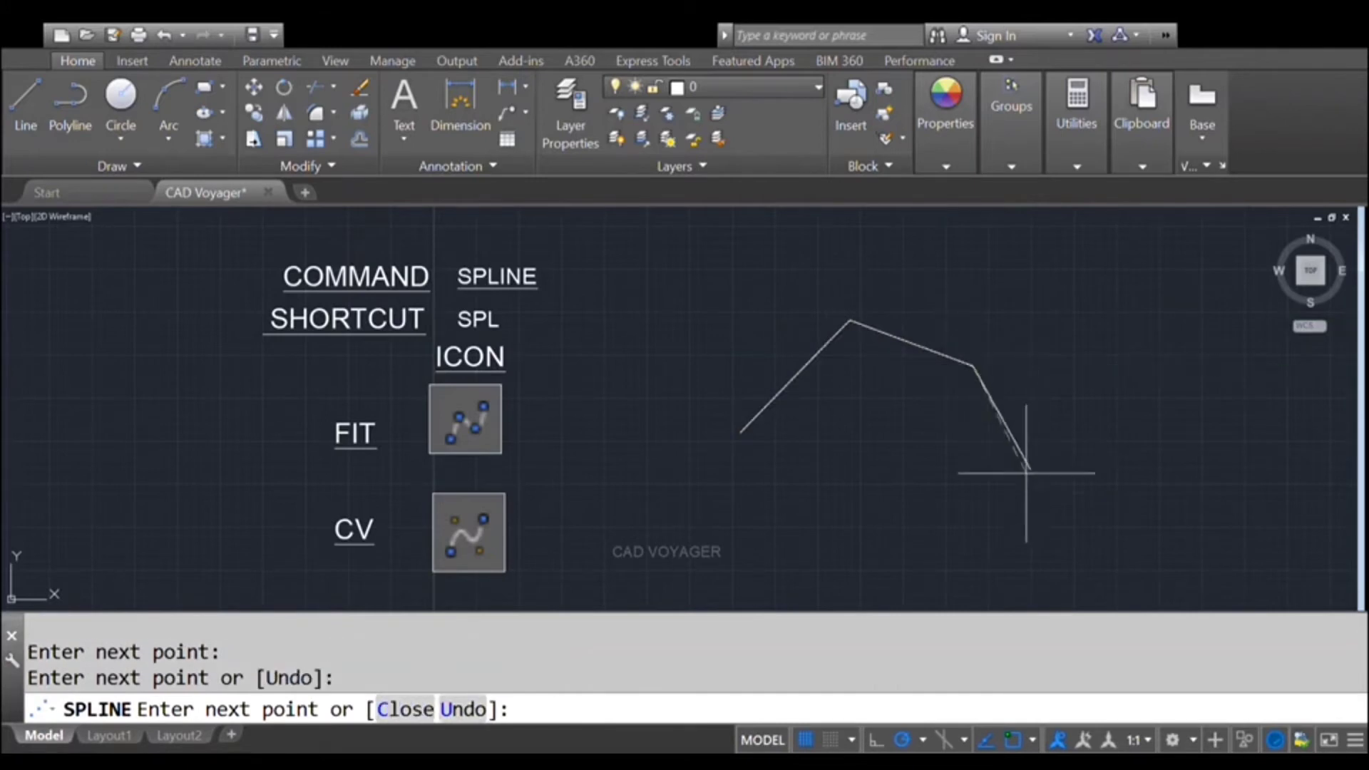
click(982, 485)
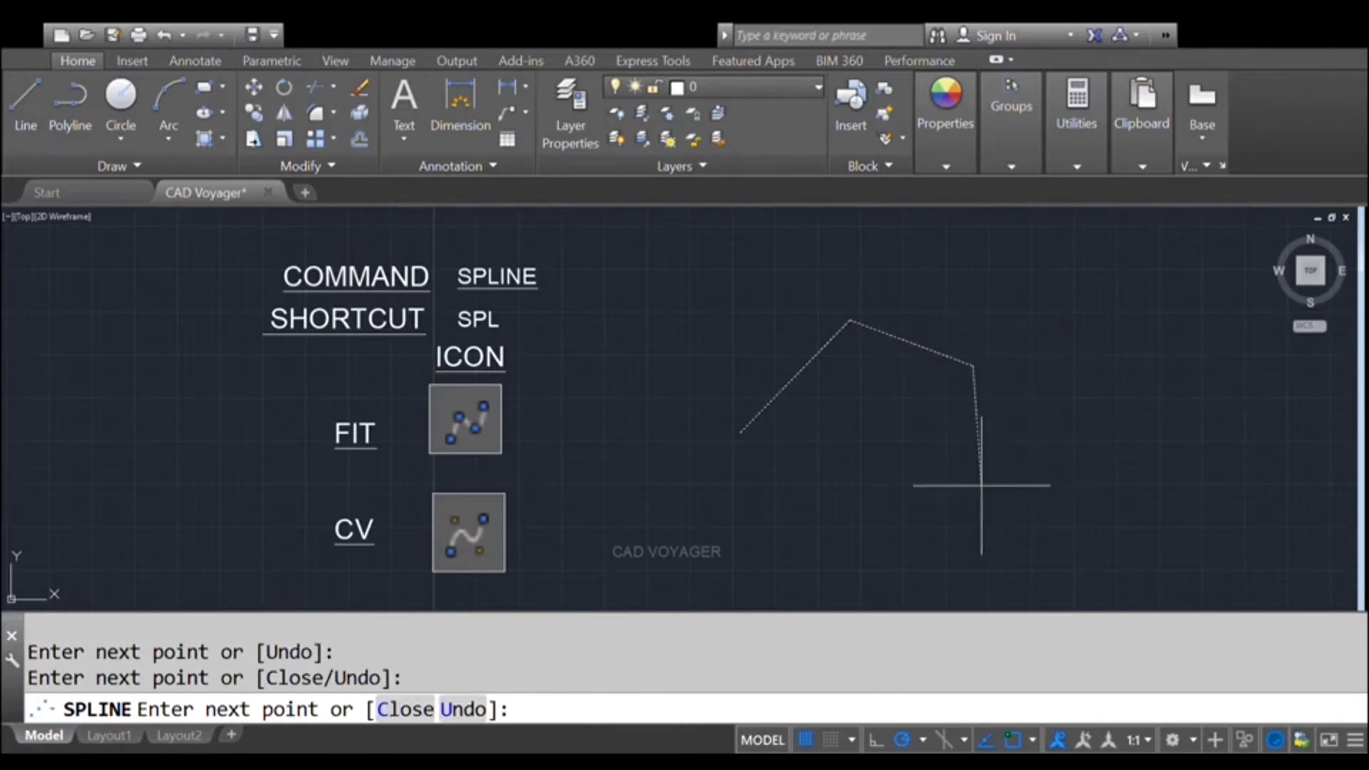
click(838, 486)
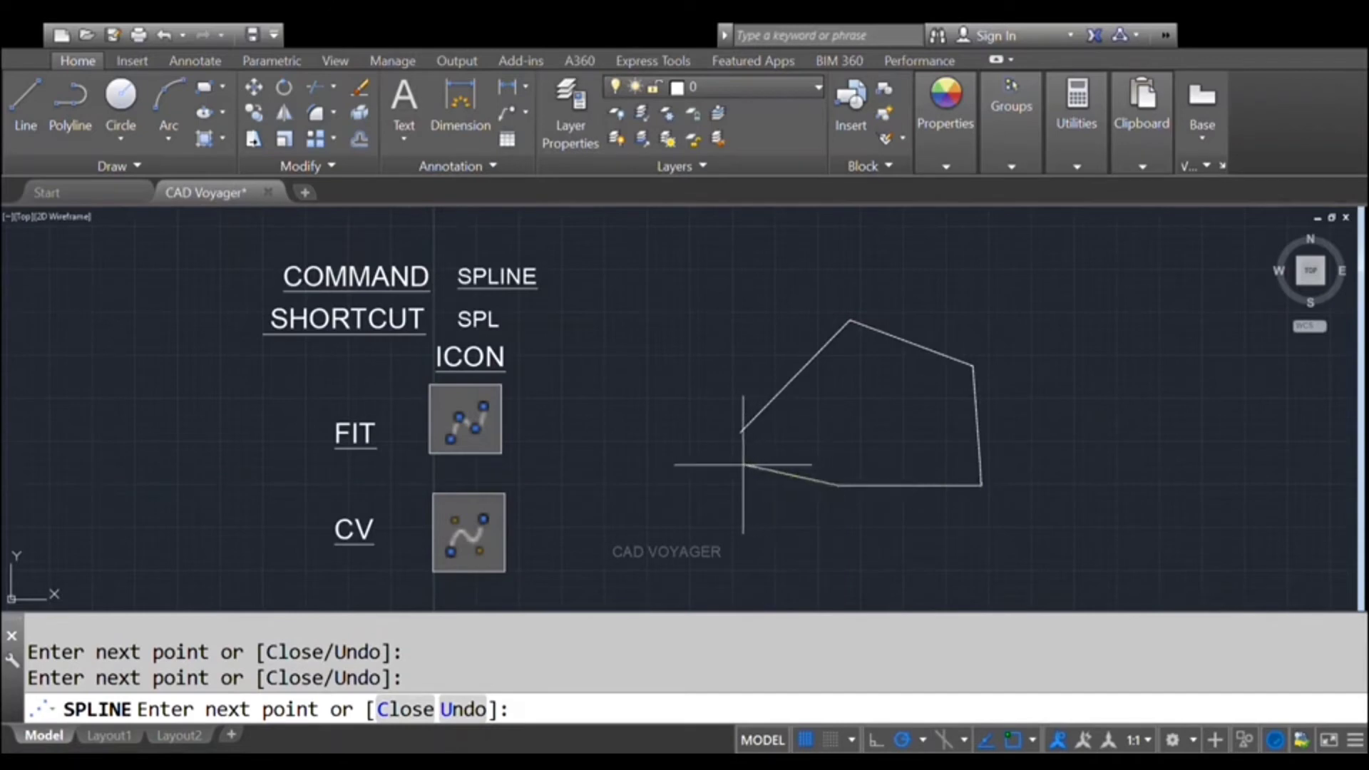
click(786, 441)
key(Return)
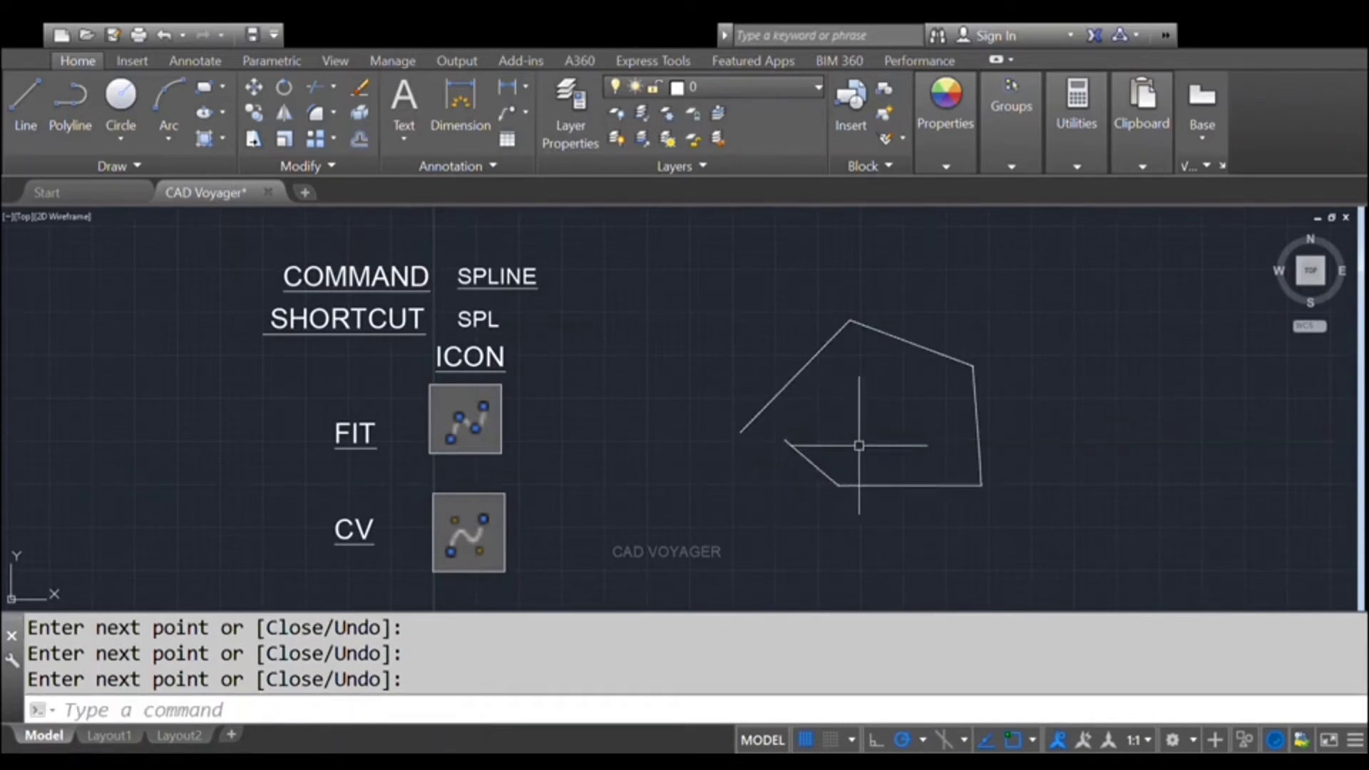
key(Return)
Select the straight-segmented degree 1 spline, inspect its upper corner up close, and erase it.
click(948, 351)
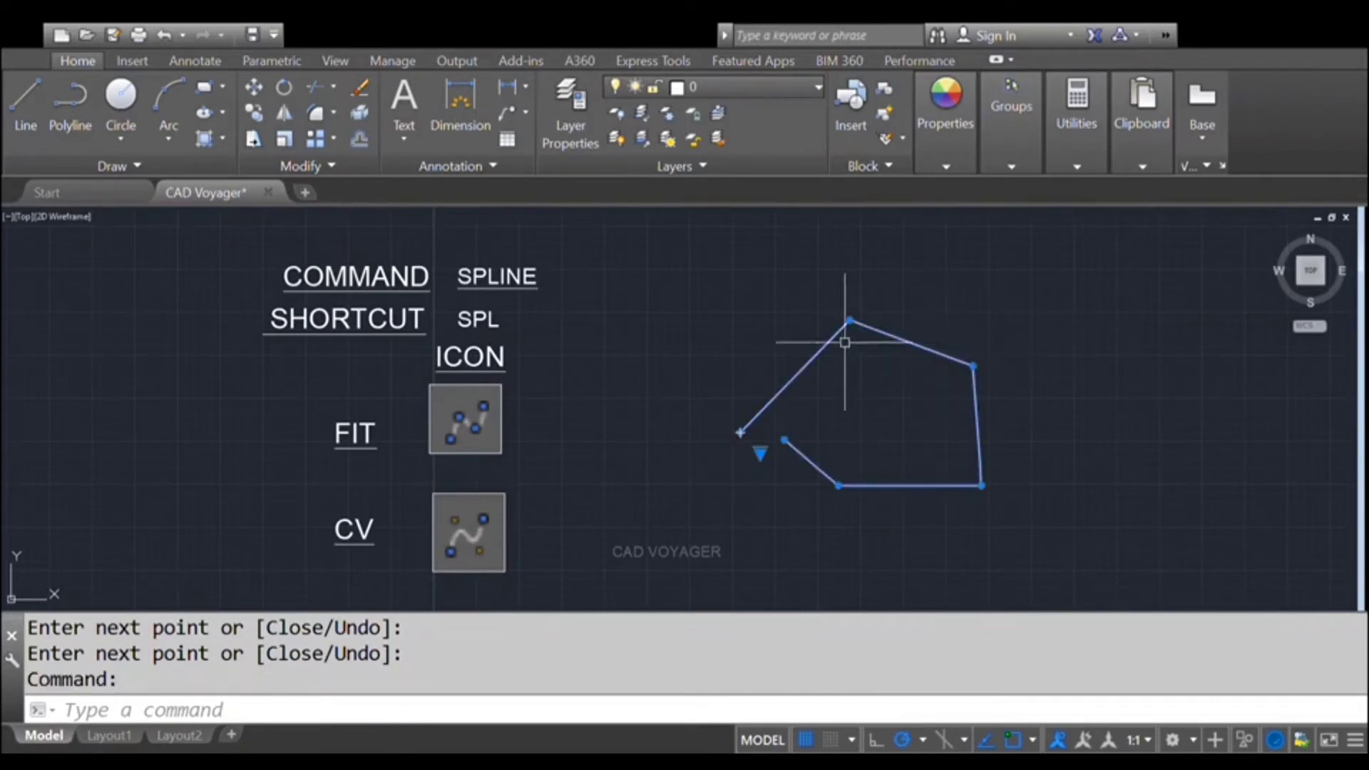
scroll(909, 322, up, 4)
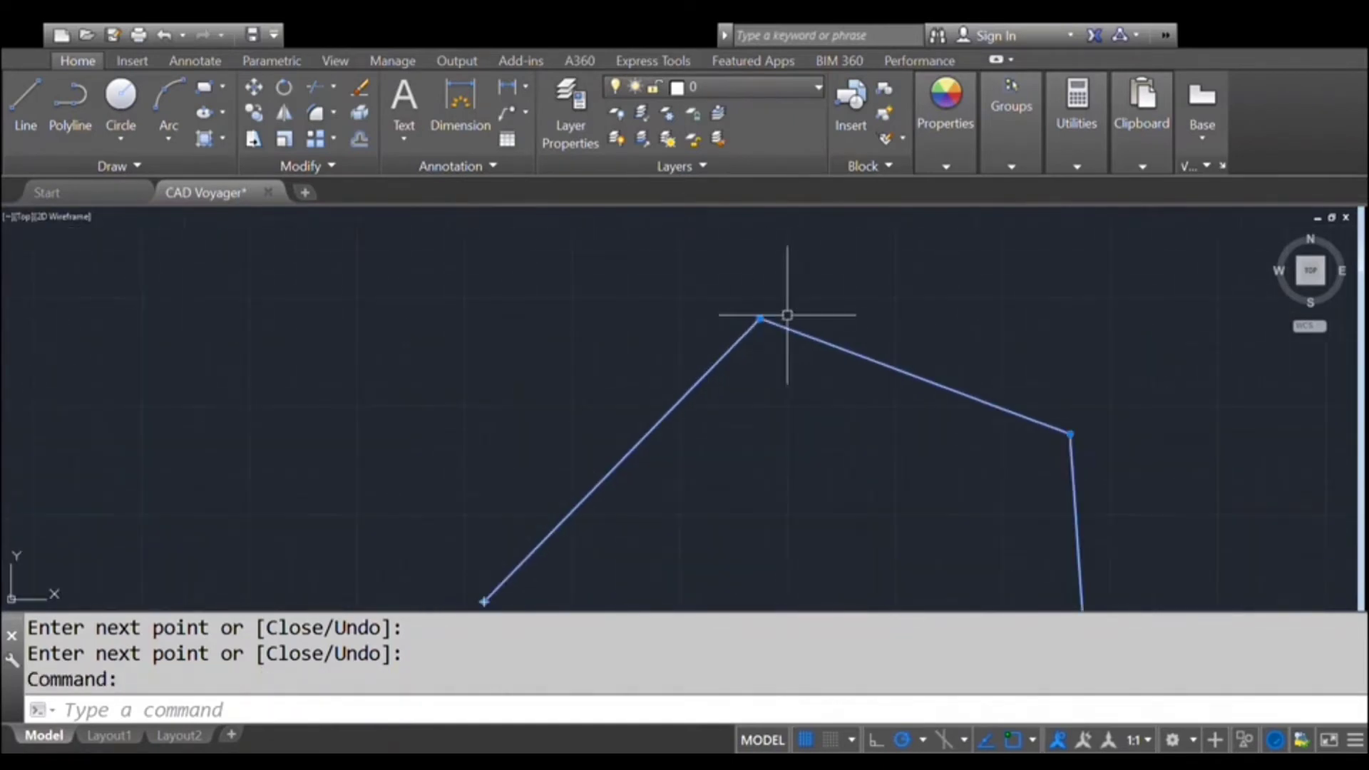
scroll(834, 330, down, 2)
text(E)
key(Return)
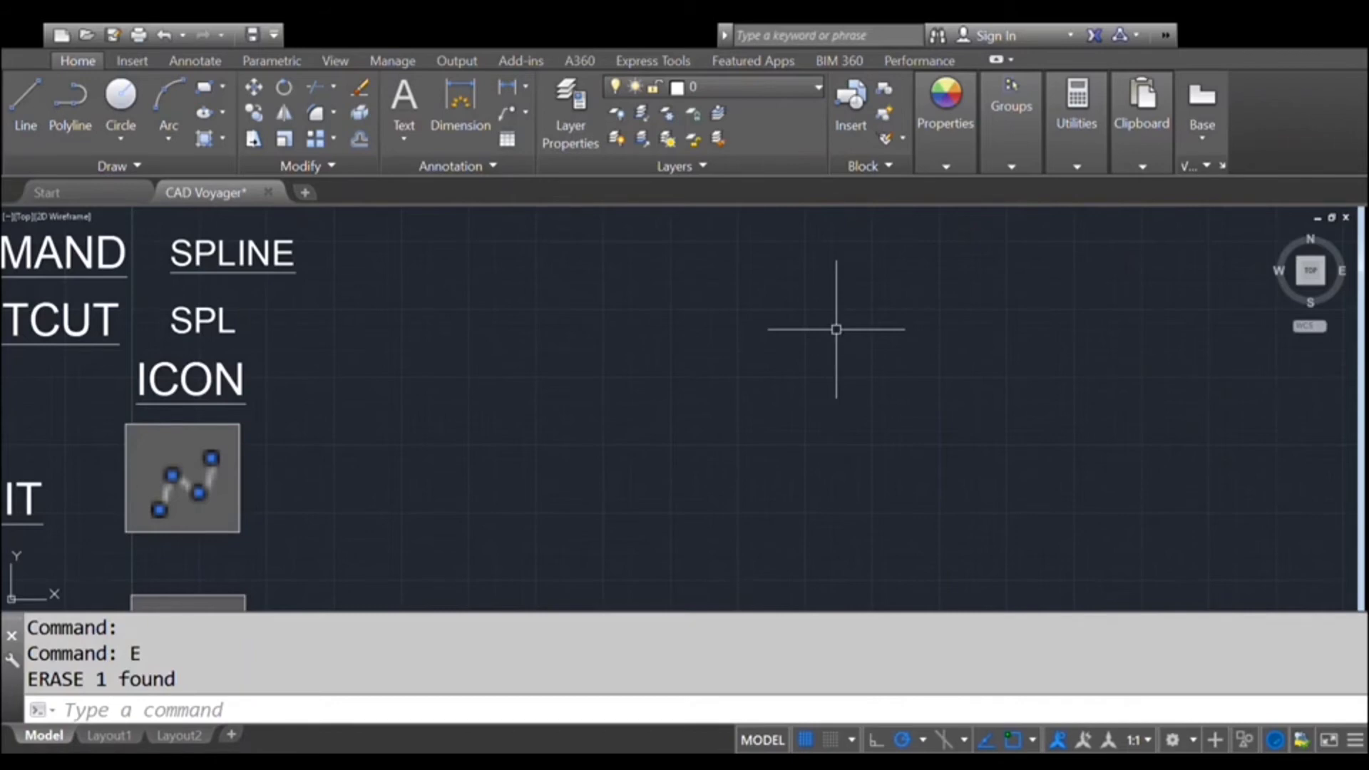
Start another CV spline and set its degree to 3.
text(SPL)
key(Return)
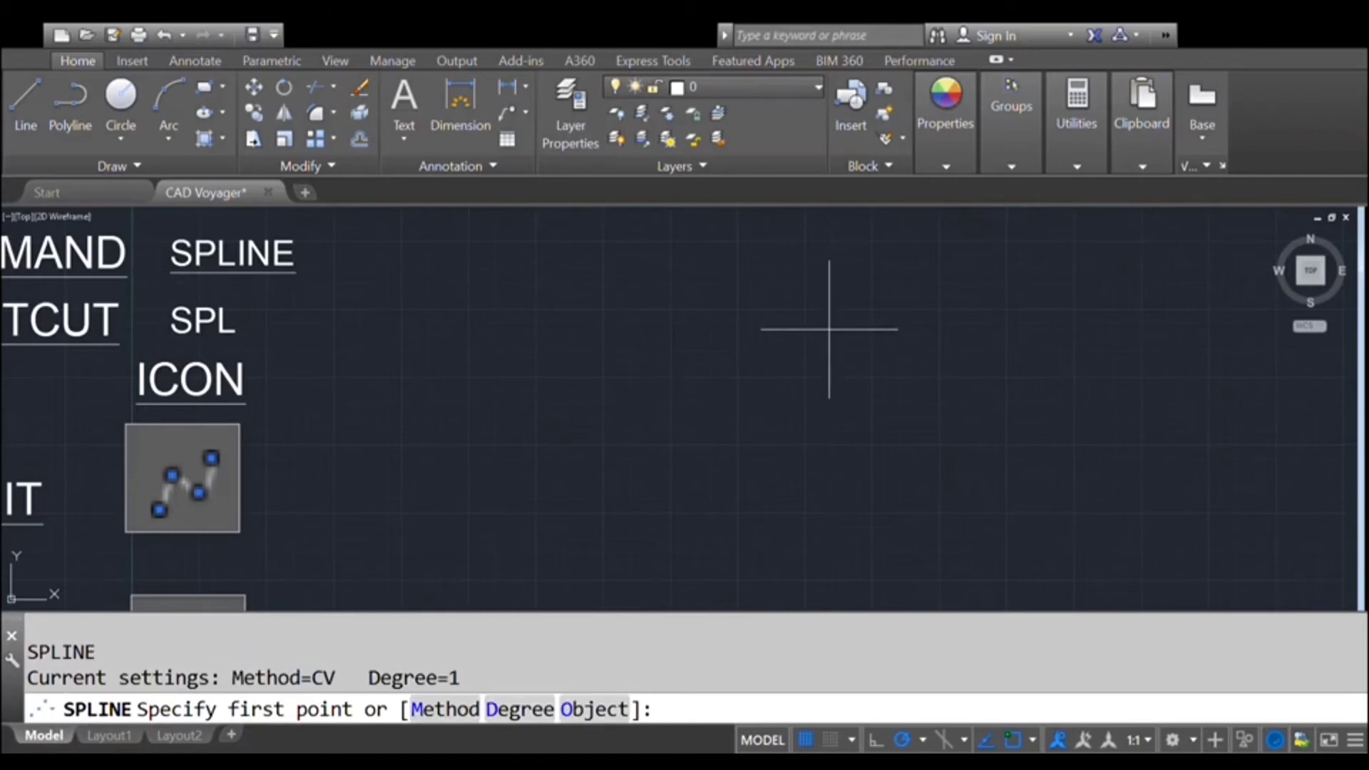
click(536, 713)
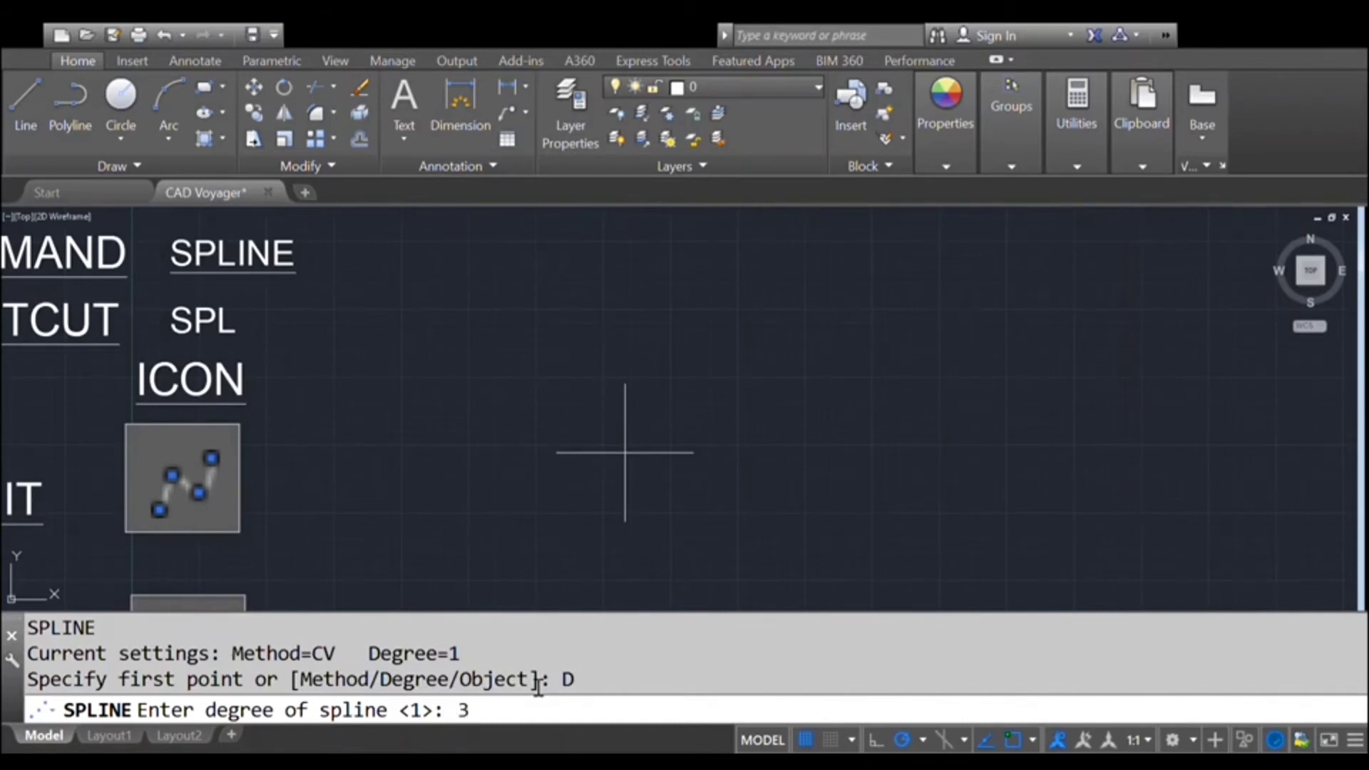
key(Return)
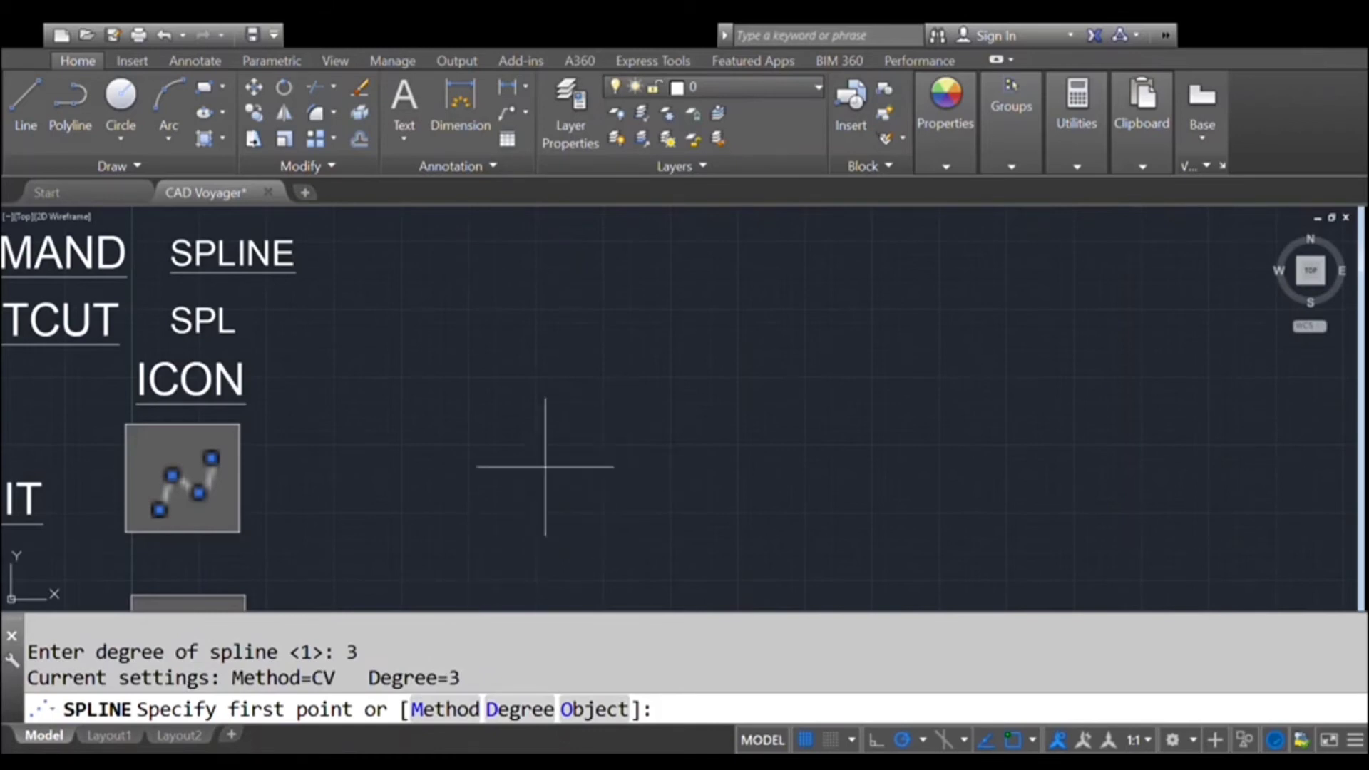
Draw a closed, smooth dome-shaped spline from seven control vertices, with a nearly flat lower edge.
click(449, 449)
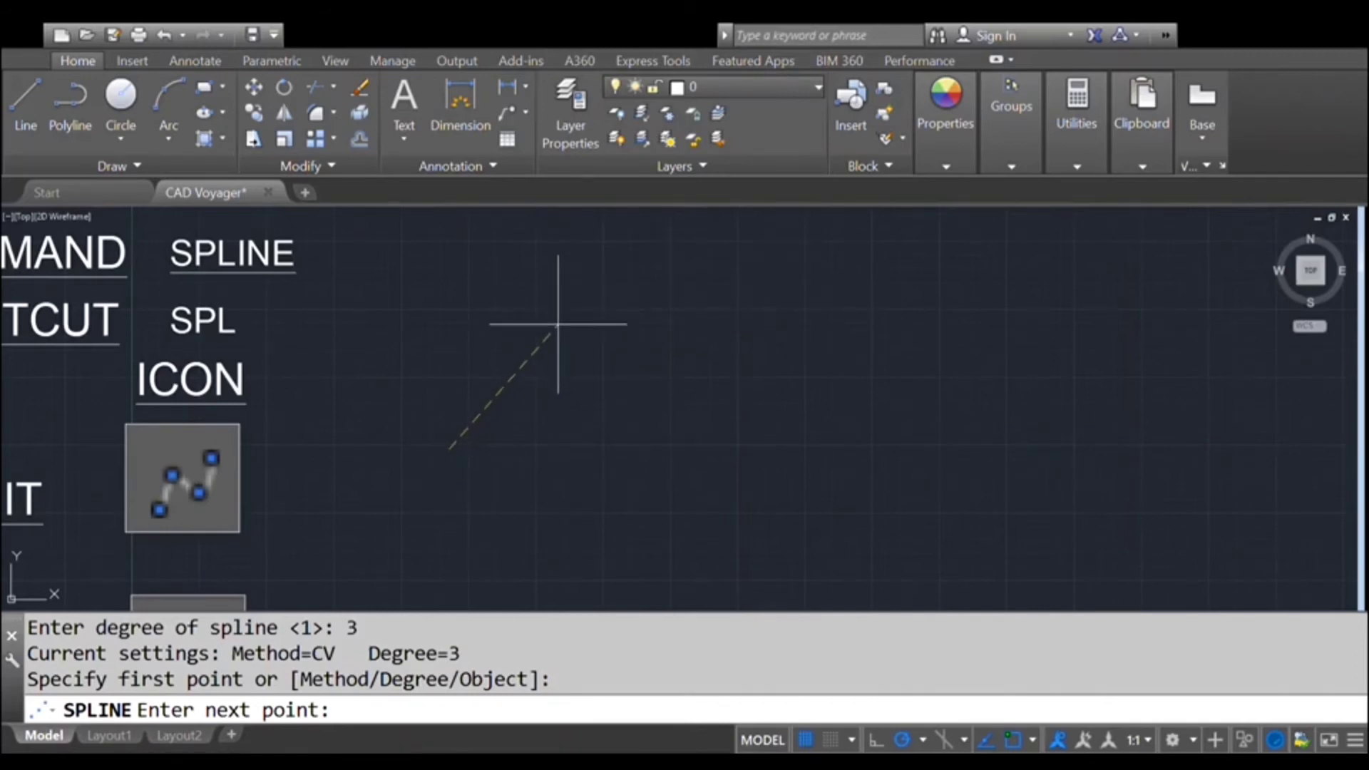
click(566, 323)
click(872, 294)
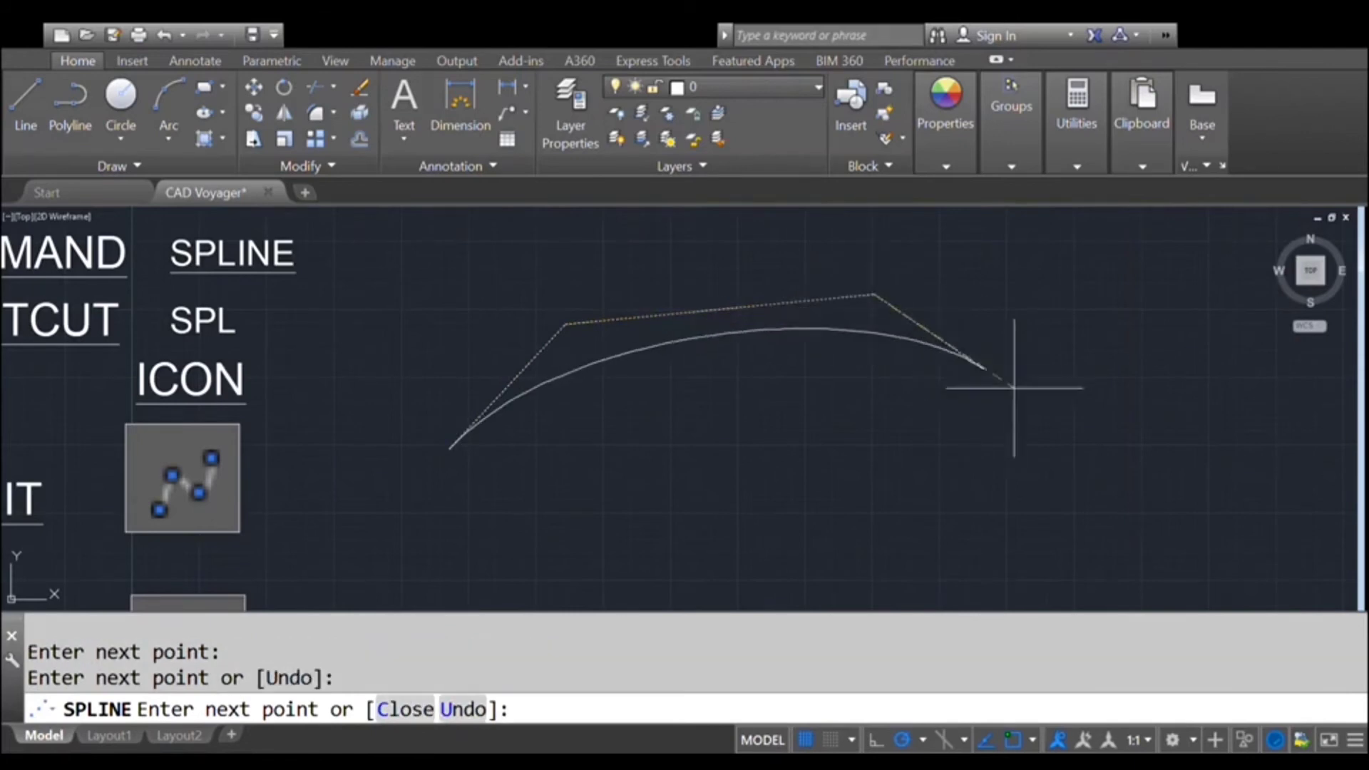
click(1077, 453)
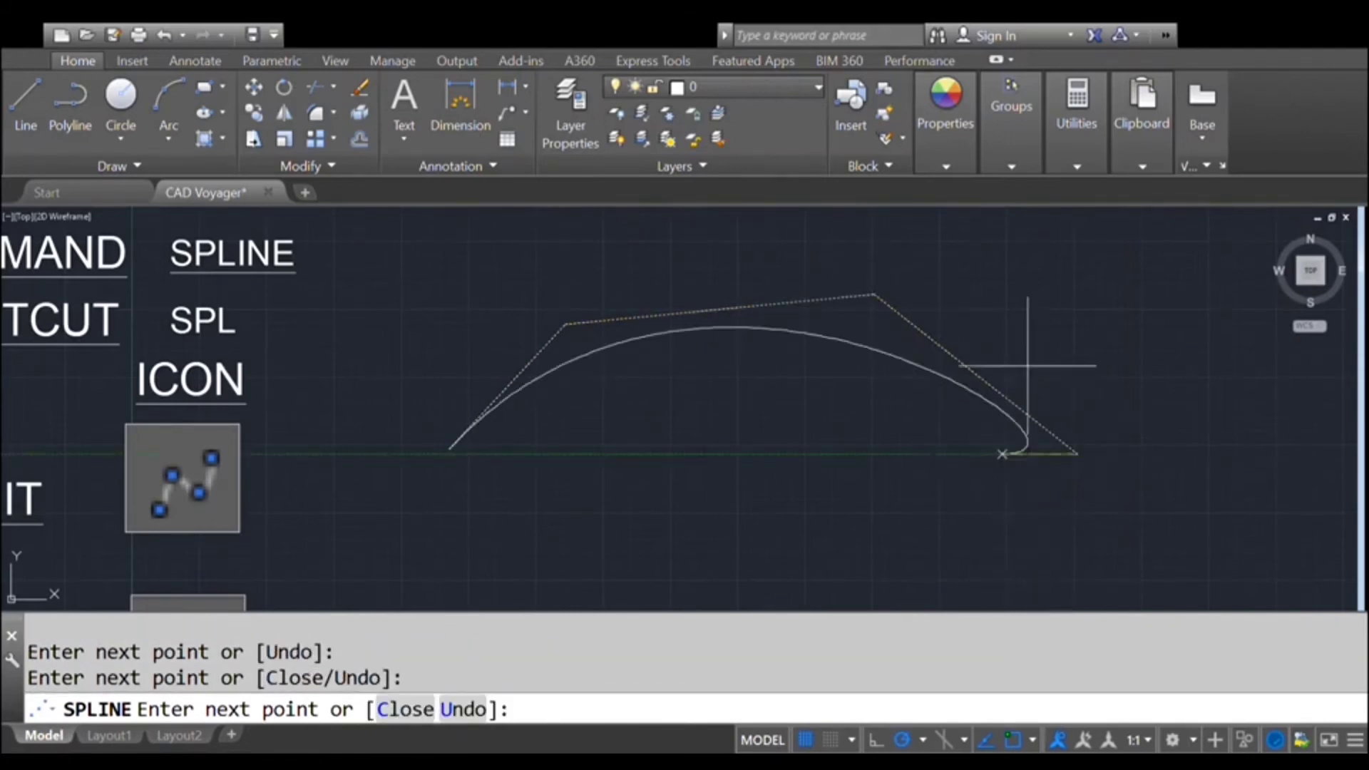
scroll(1080, 304, down, 4)
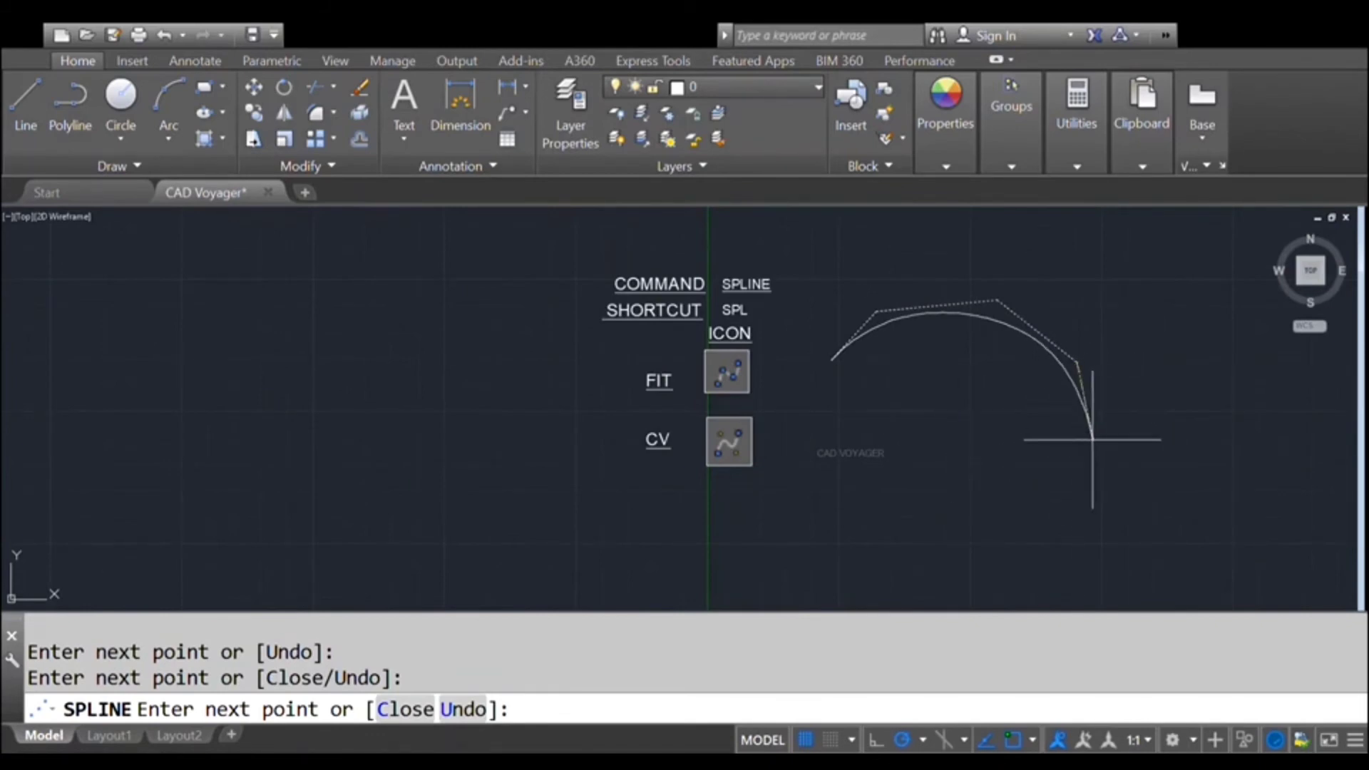
scroll(1034, 356, up, 3)
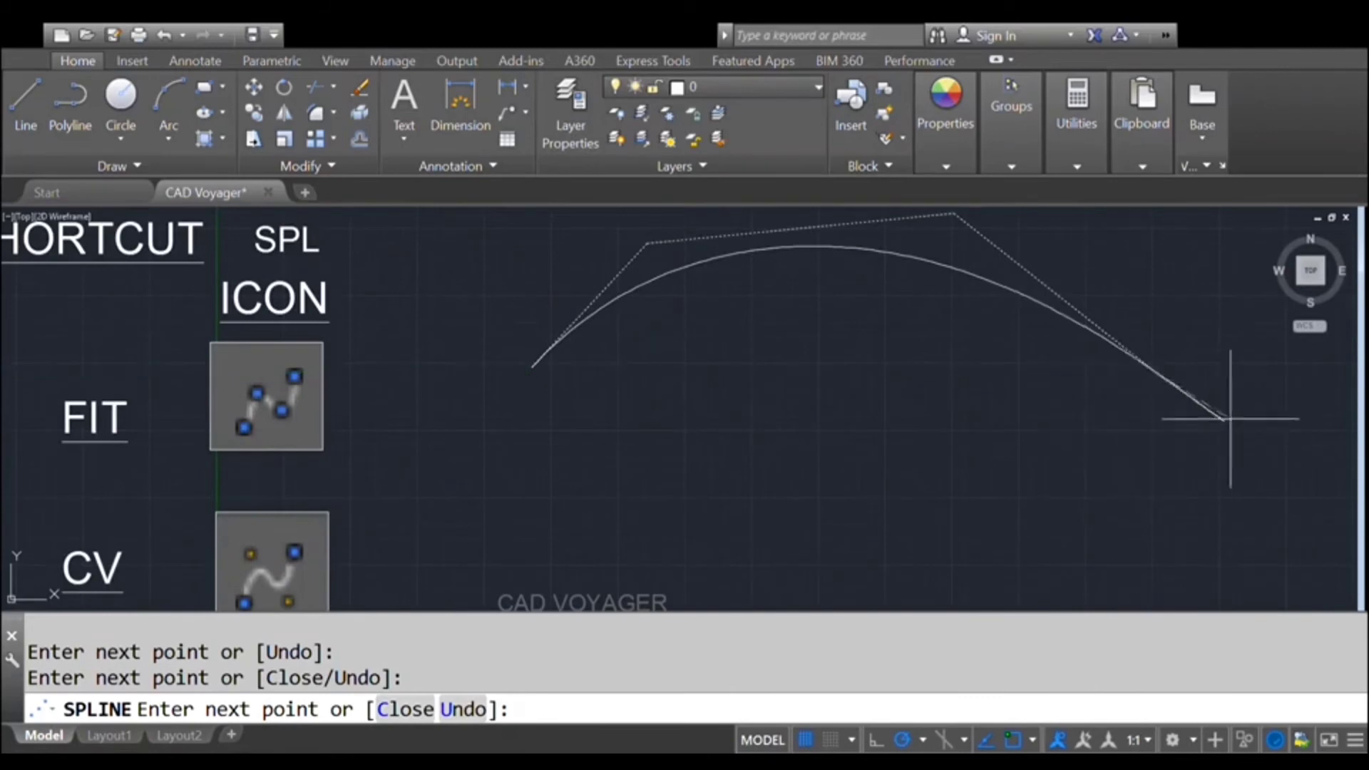
scroll(1091, 491, down, 2)
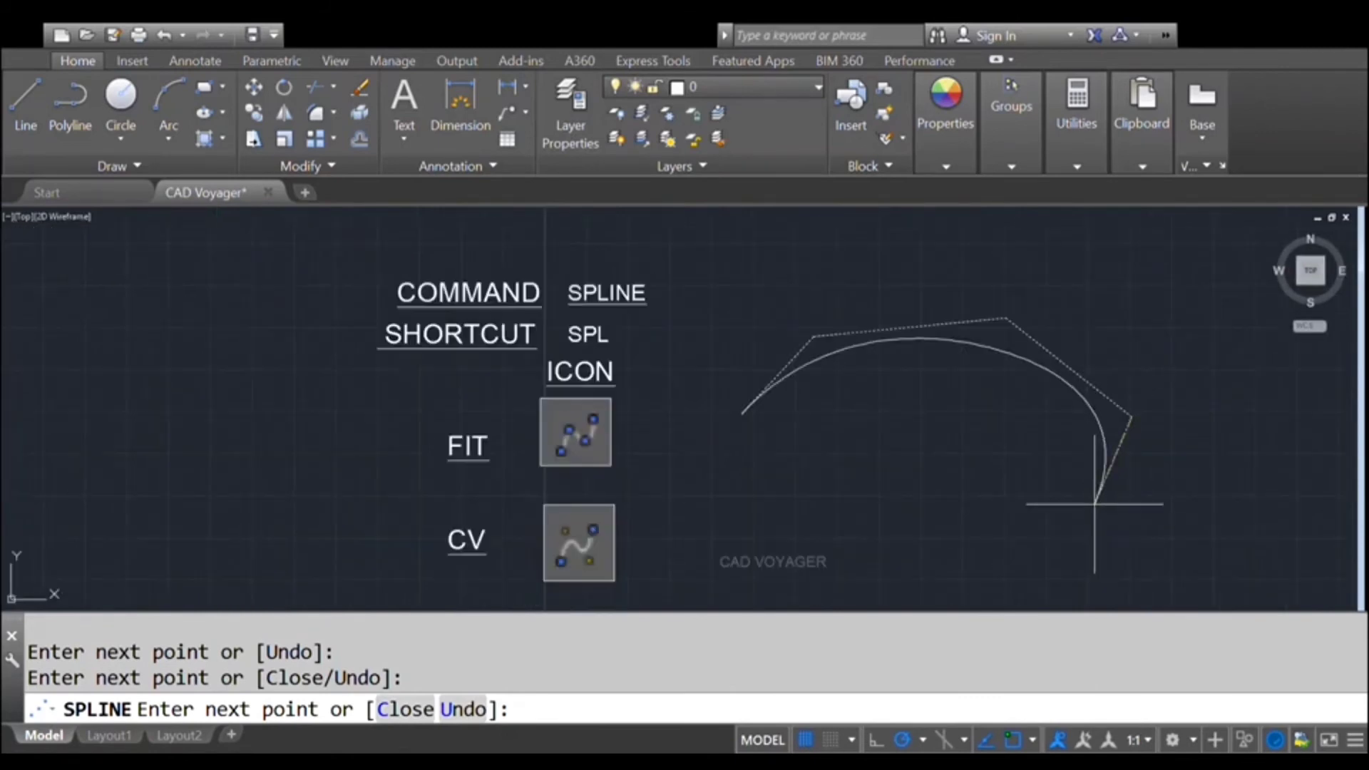
click(1094, 503)
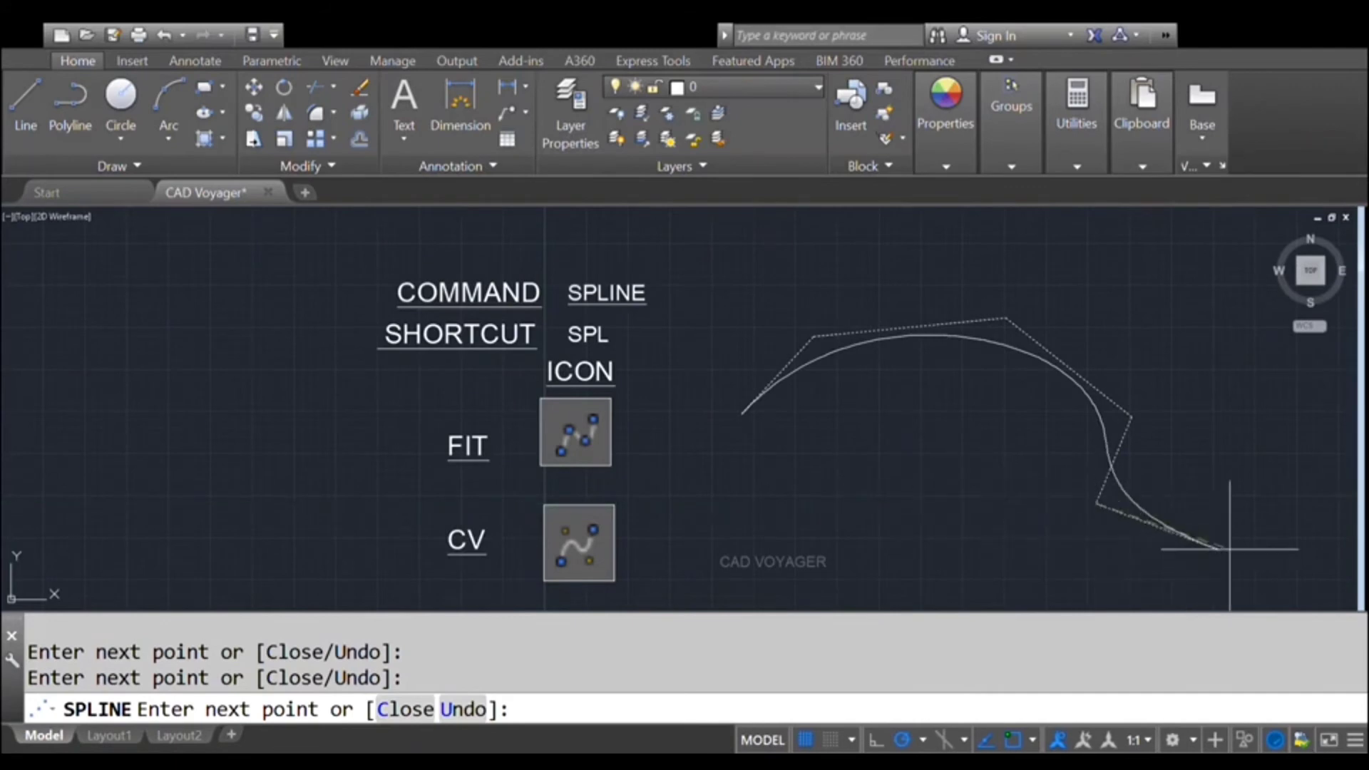
click(909, 503)
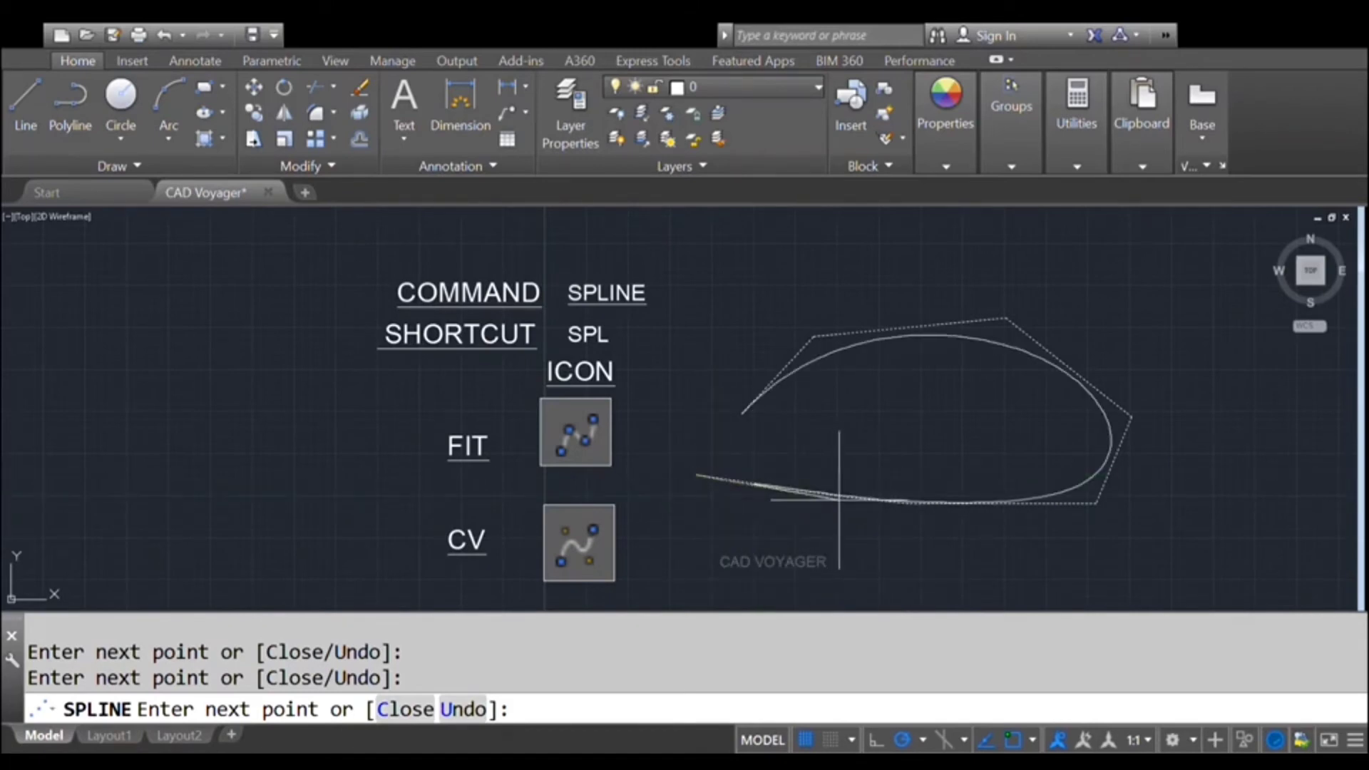
text(c)
key(Return)
Select the closed dome-shaped degree 3 spline and erase it.
click(1060, 305)
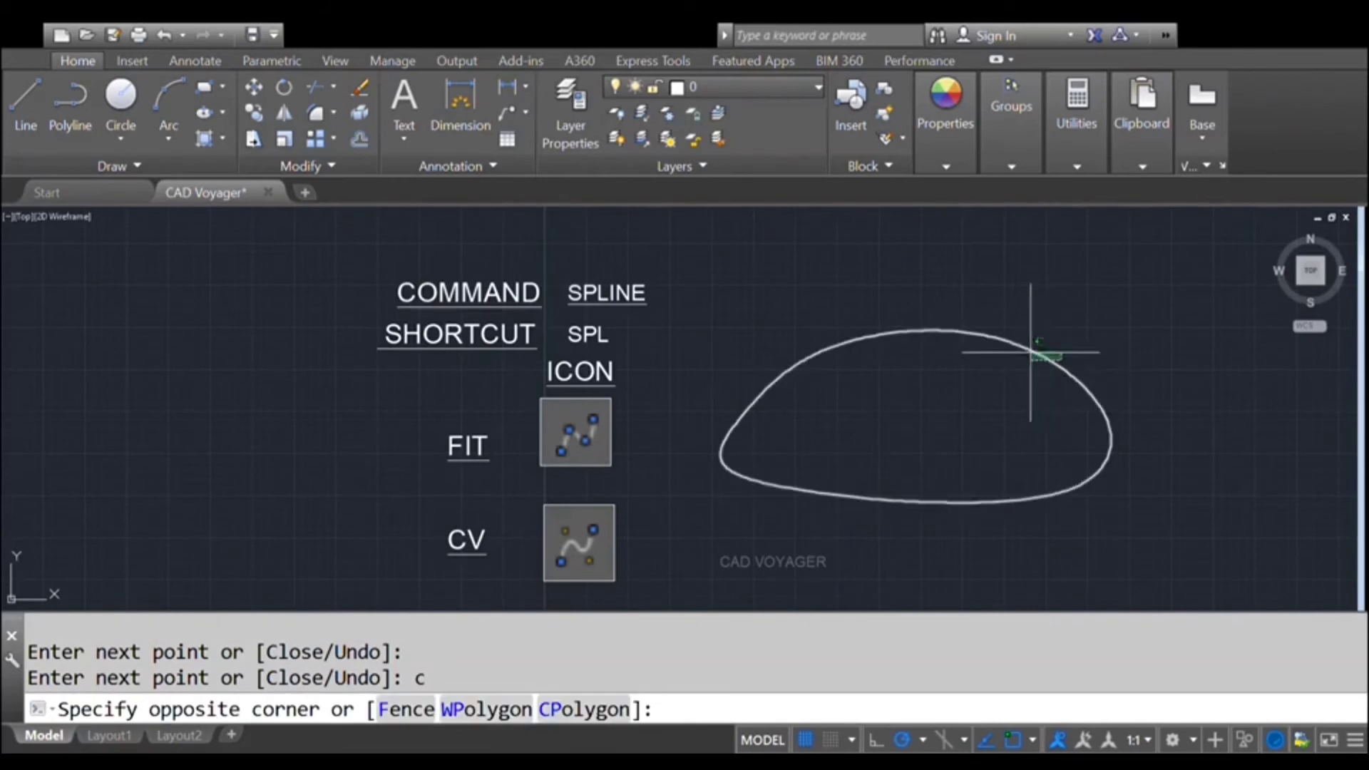
click(1017, 342)
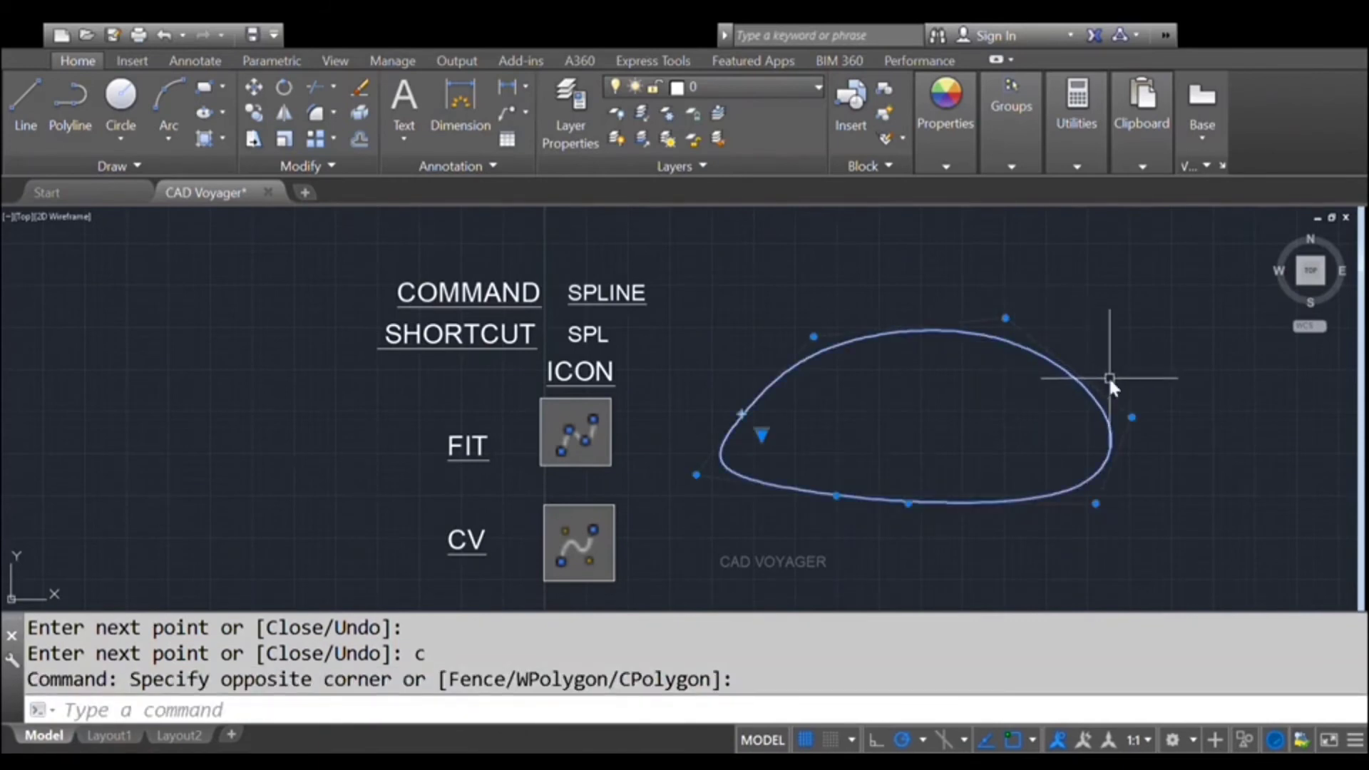
text(E)
key(Return)
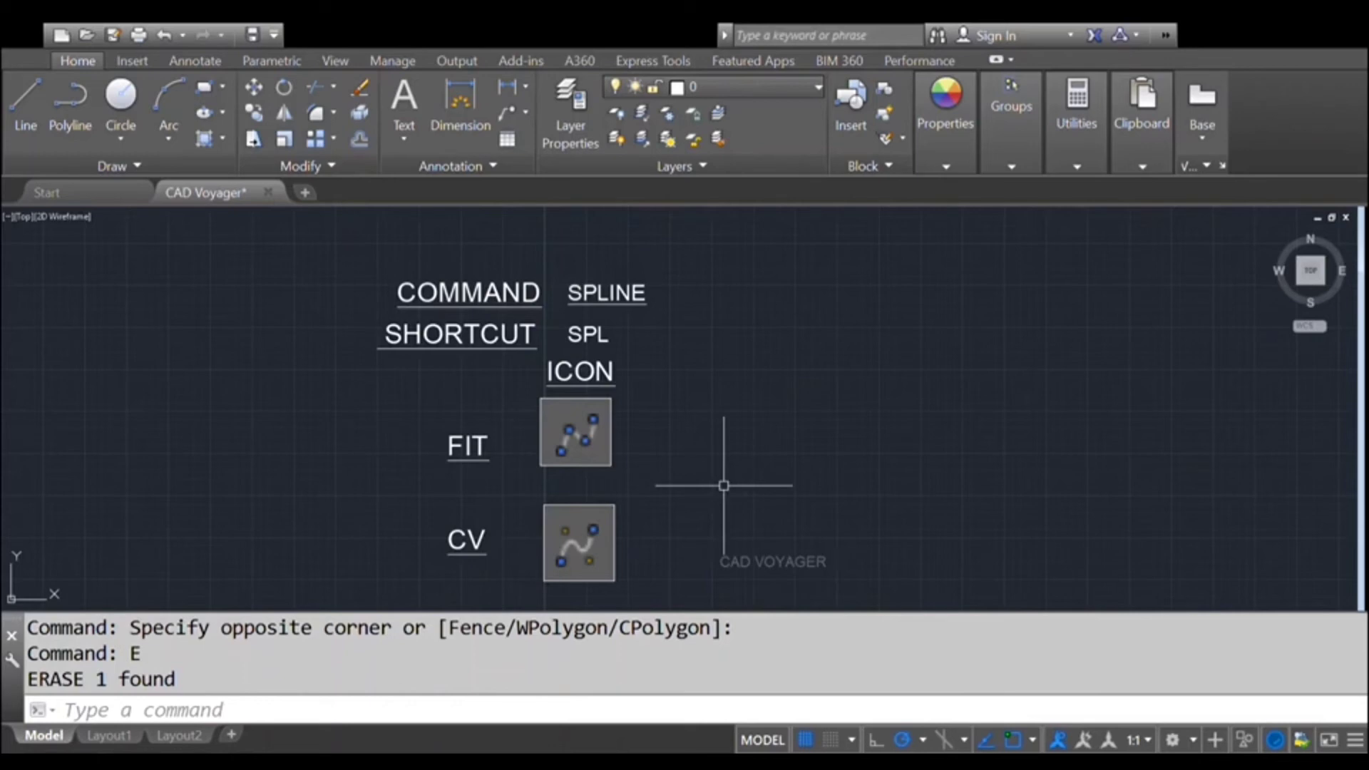
Draw an open polyline through six vertices, arching over the top and returning to end below and right of its starting point.
text(PL)
key(Return)
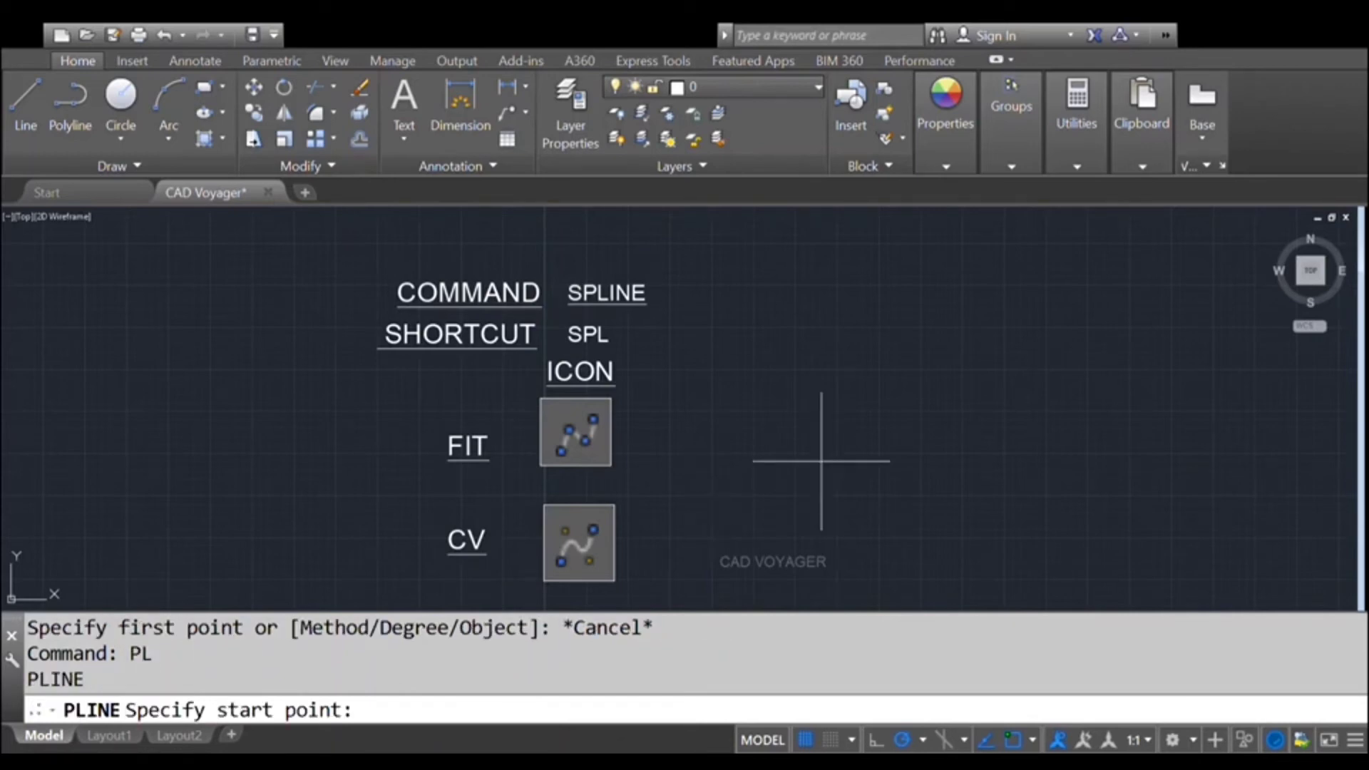
click(797, 437)
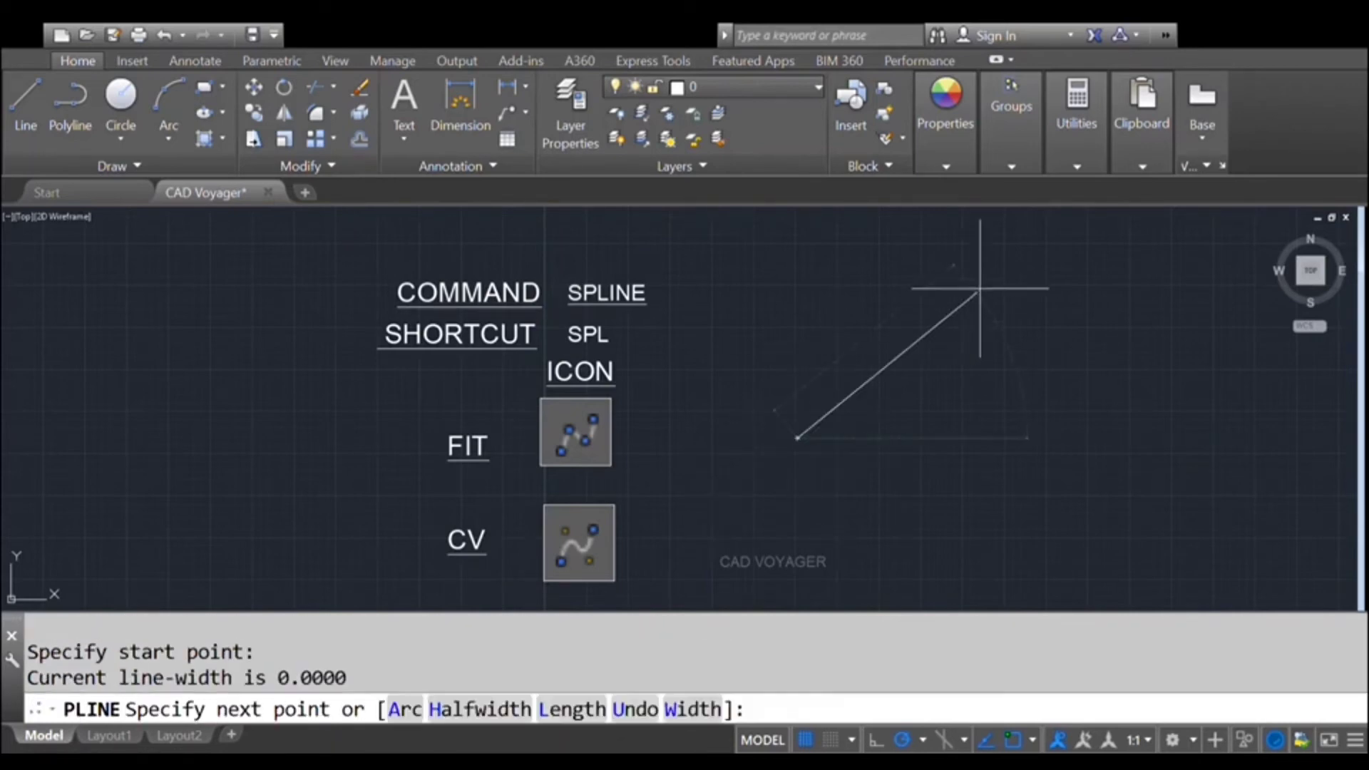
click(980, 288)
click(1169, 321)
click(1312, 505)
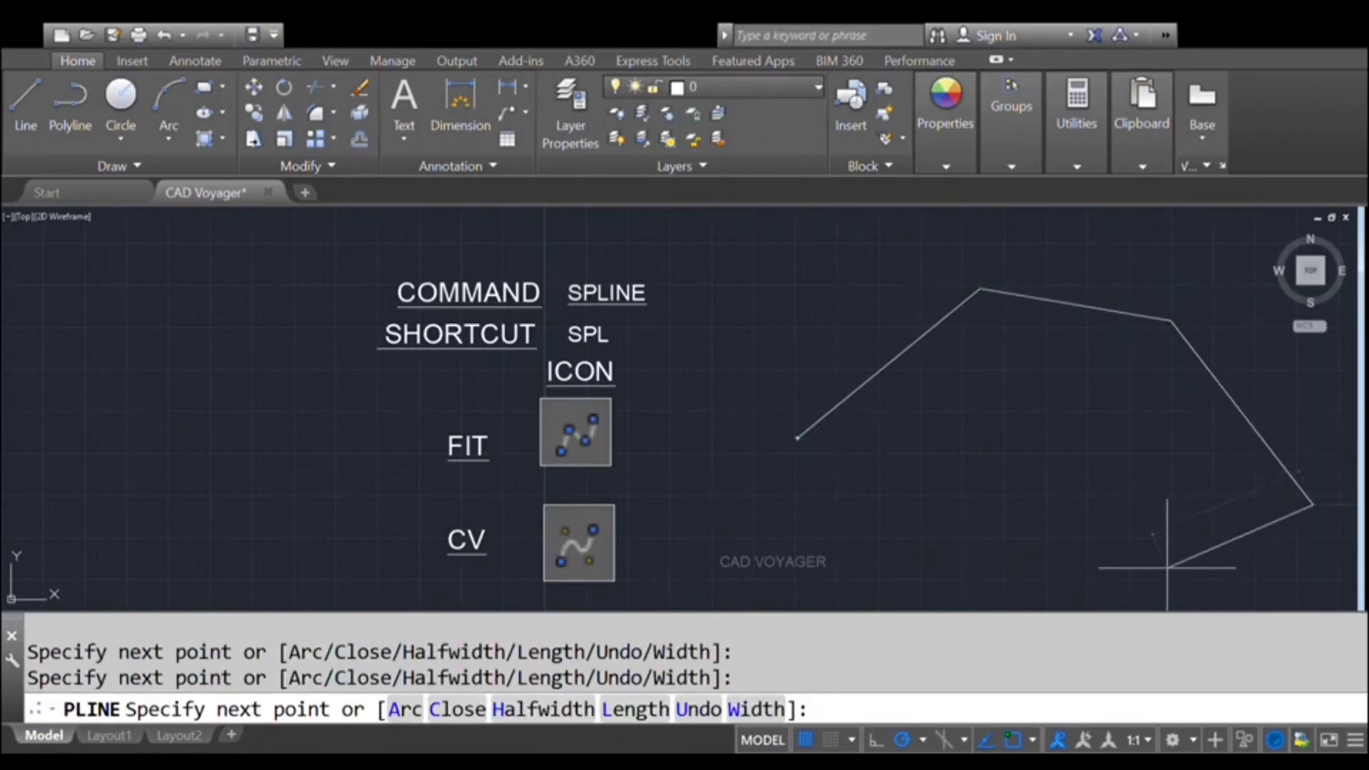
click(1145, 562)
click(914, 496)
key(Return)
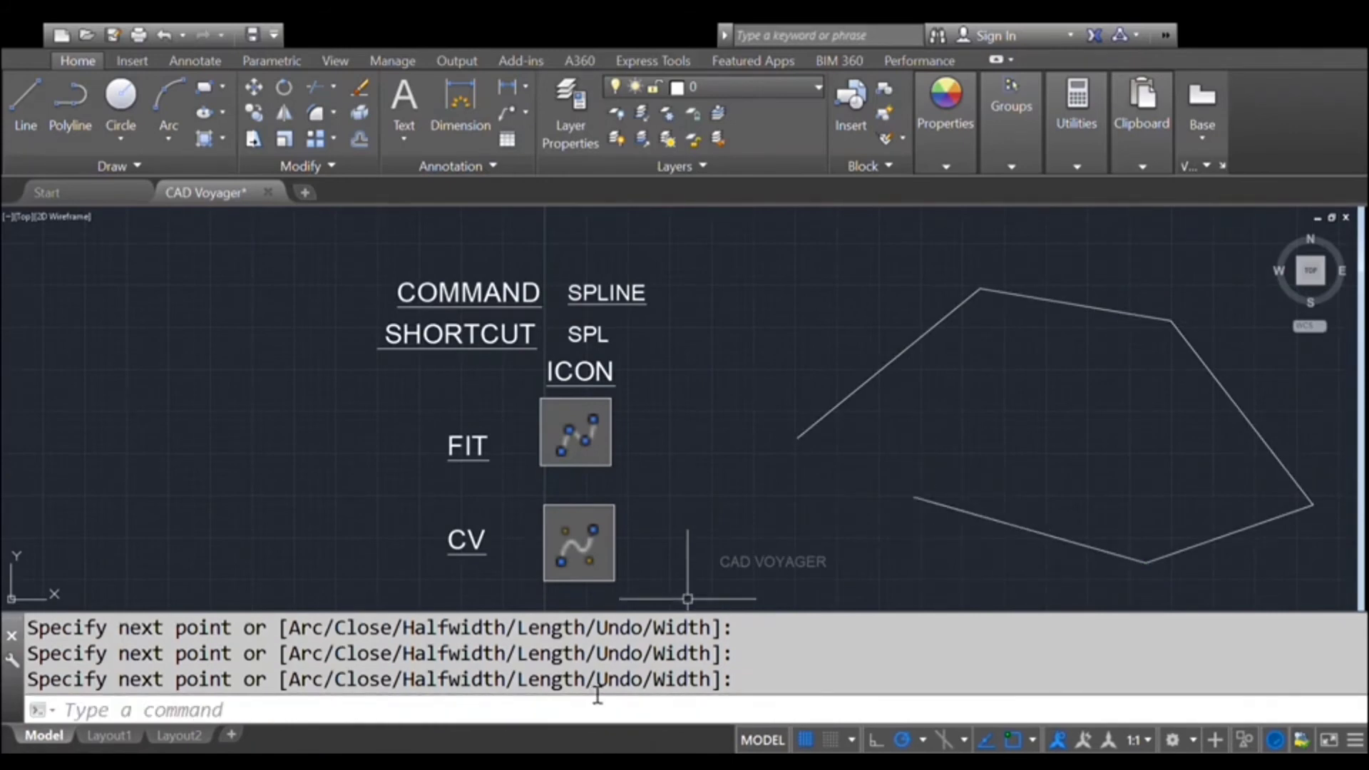
Convert the open polyline into a spline with the Spline command's Object option, and erase the resulting curve.
text(spl)
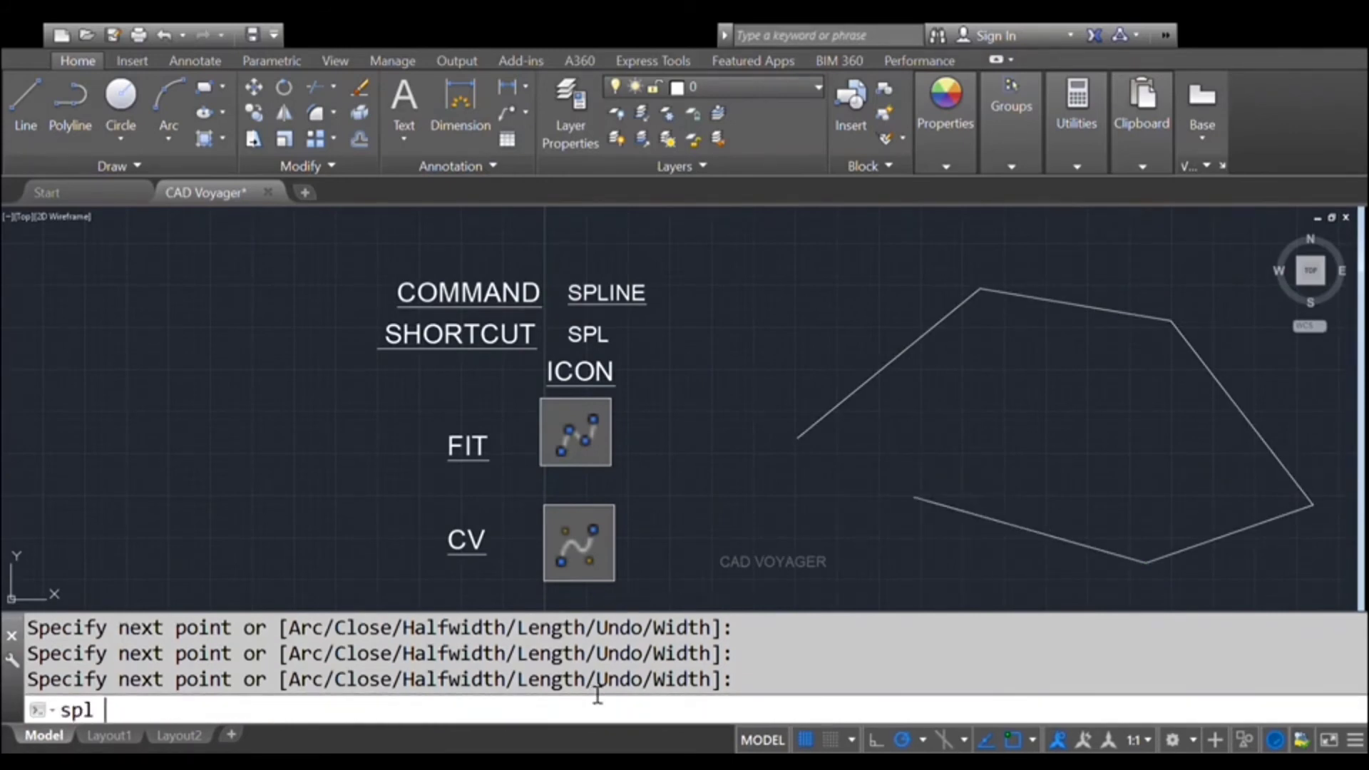
key(Return)
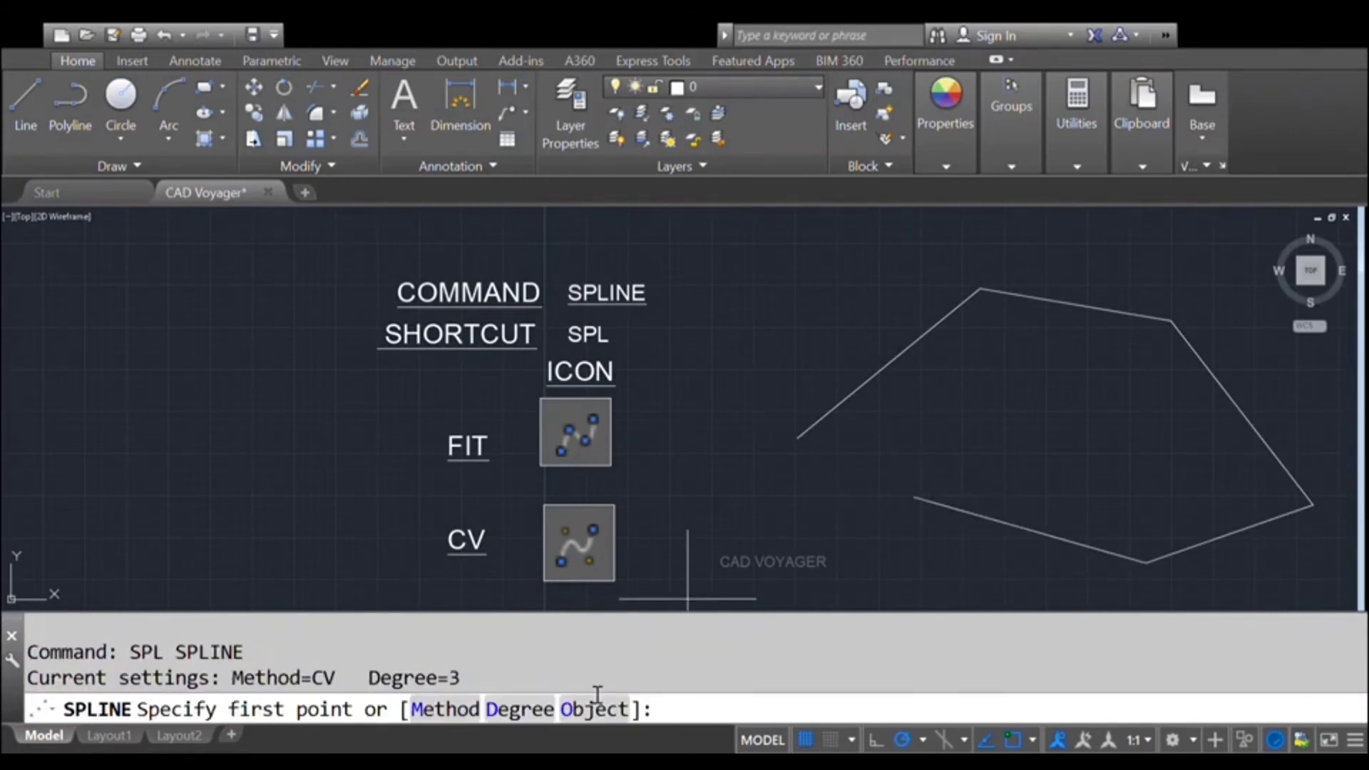
click(594, 708)
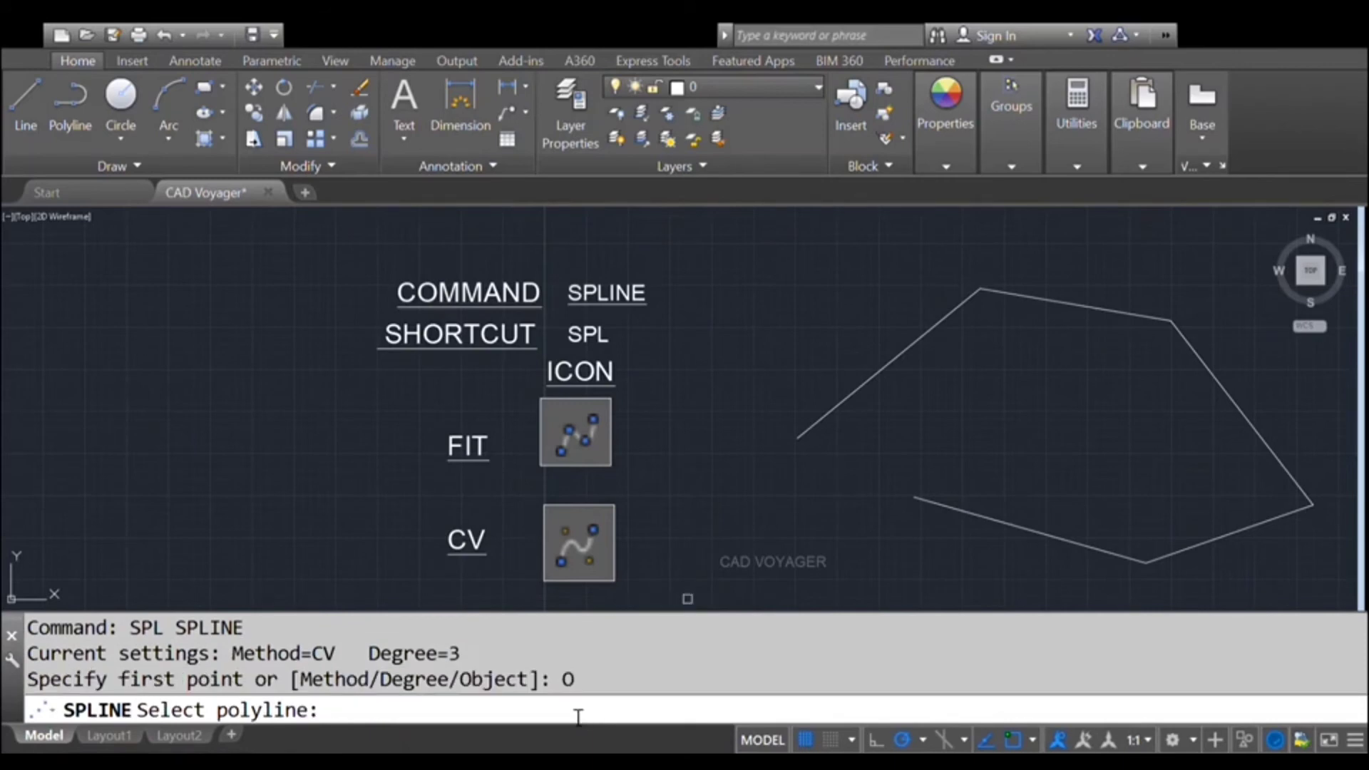
click(962, 305)
key(Return)
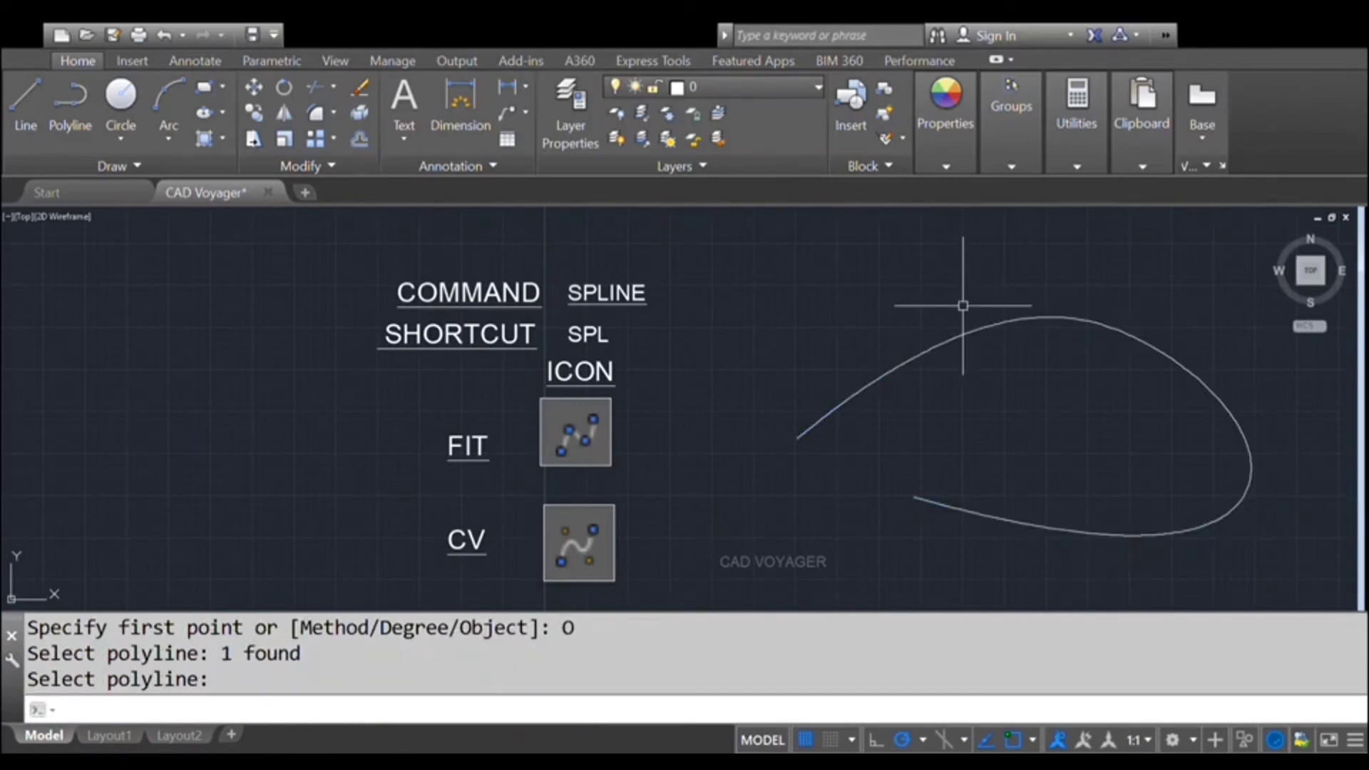
click(1099, 319)
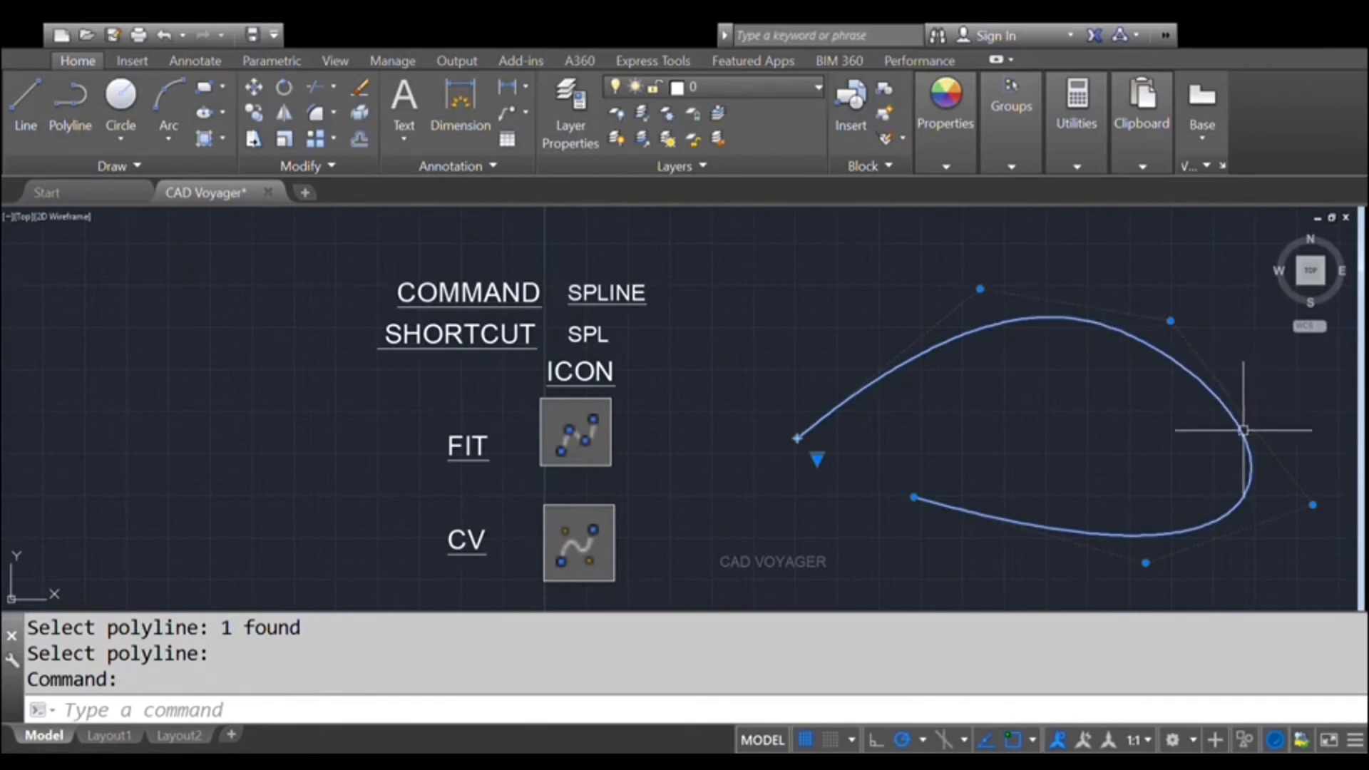
key(Delete)
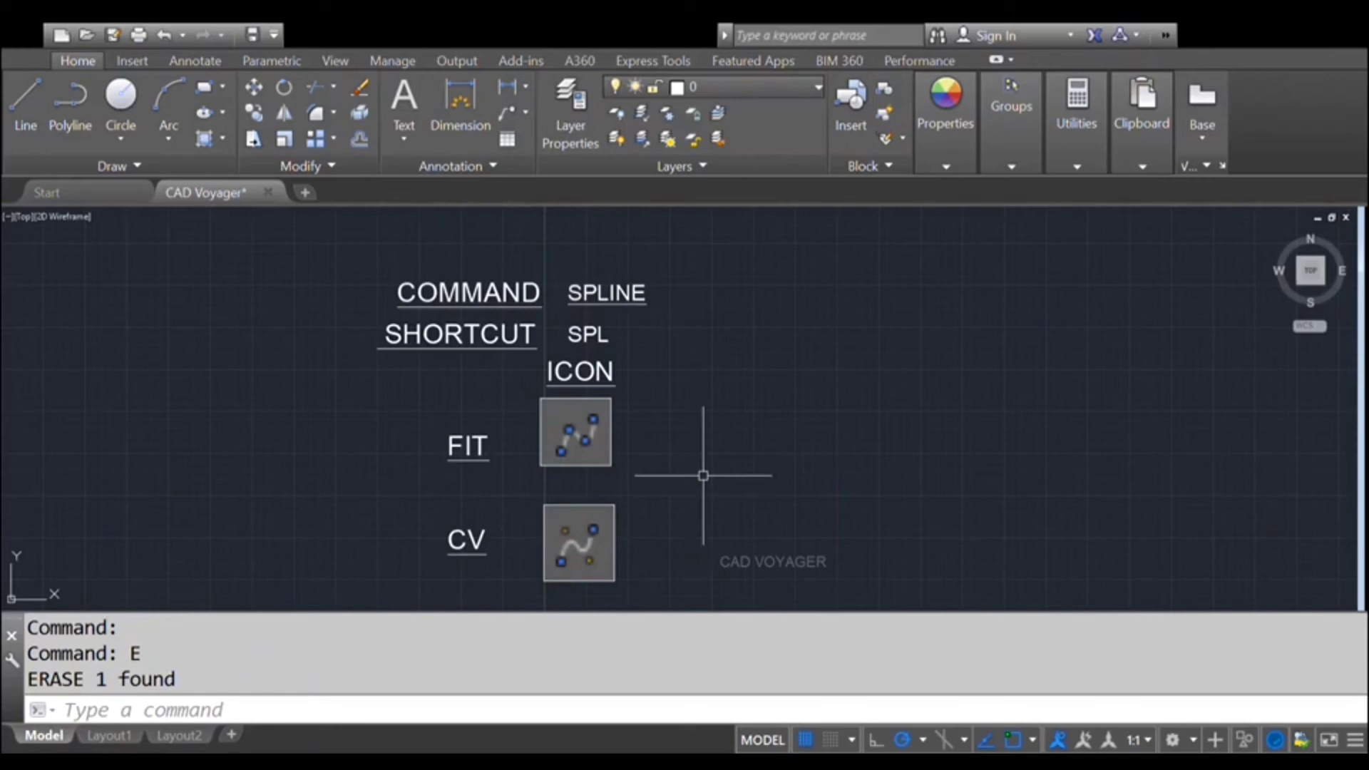
Start a spline with the Fit method and place its first two fit points, the second above and right of the first.
text(SPL)
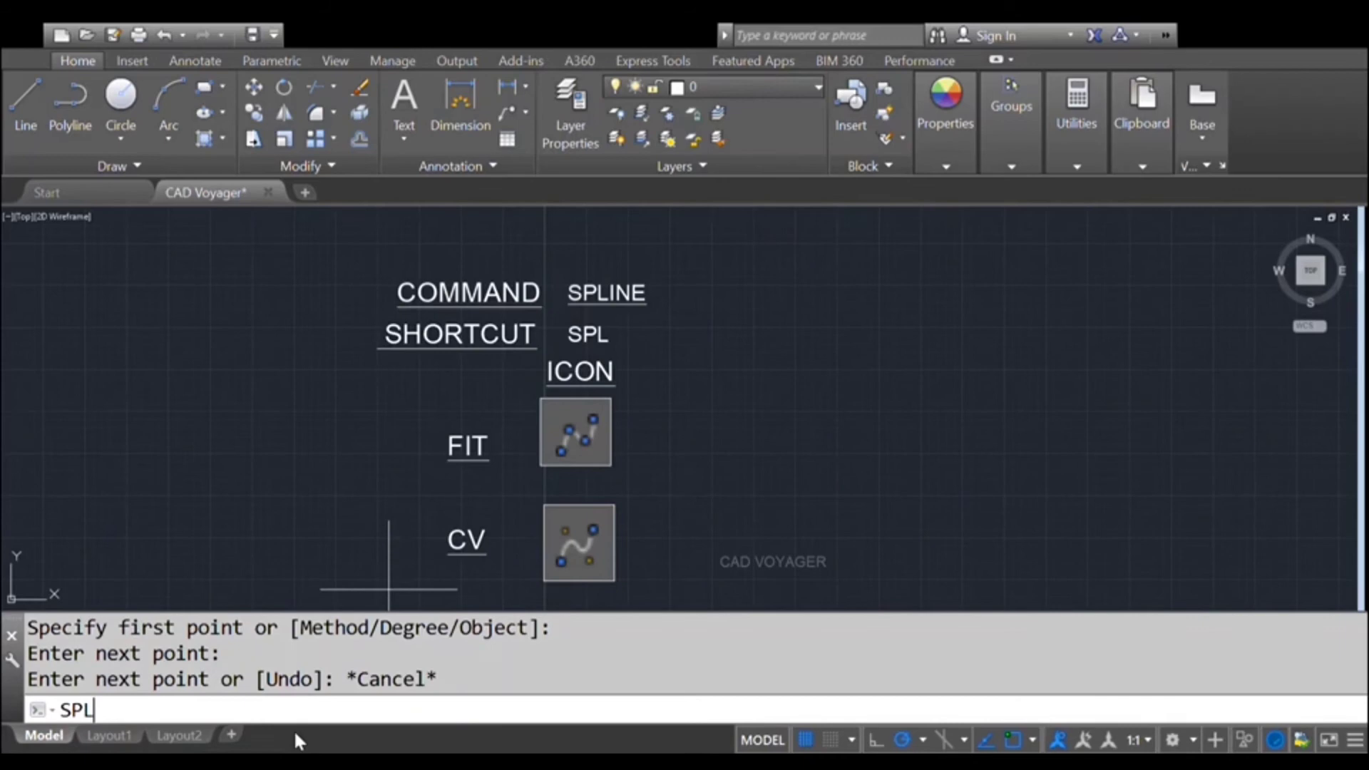
key(Return)
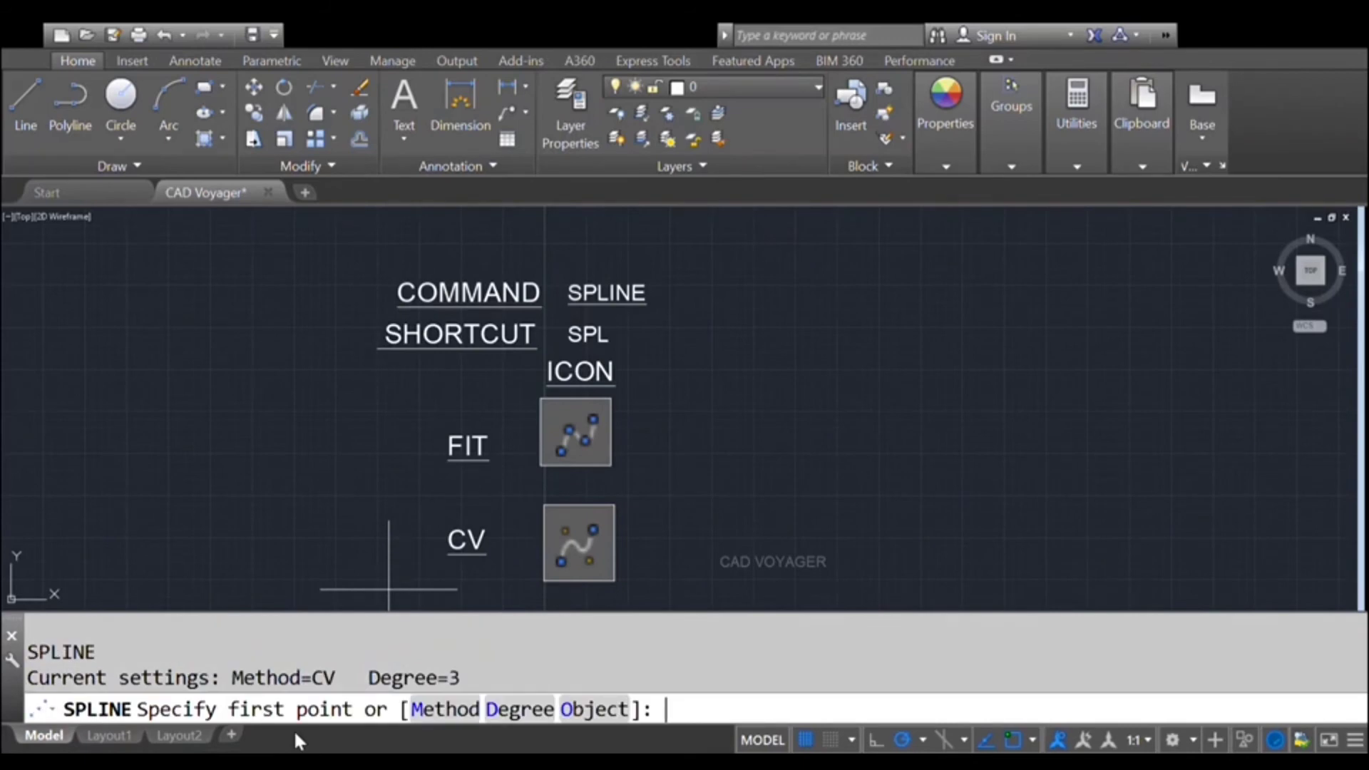
click(442, 710)
click(490, 710)
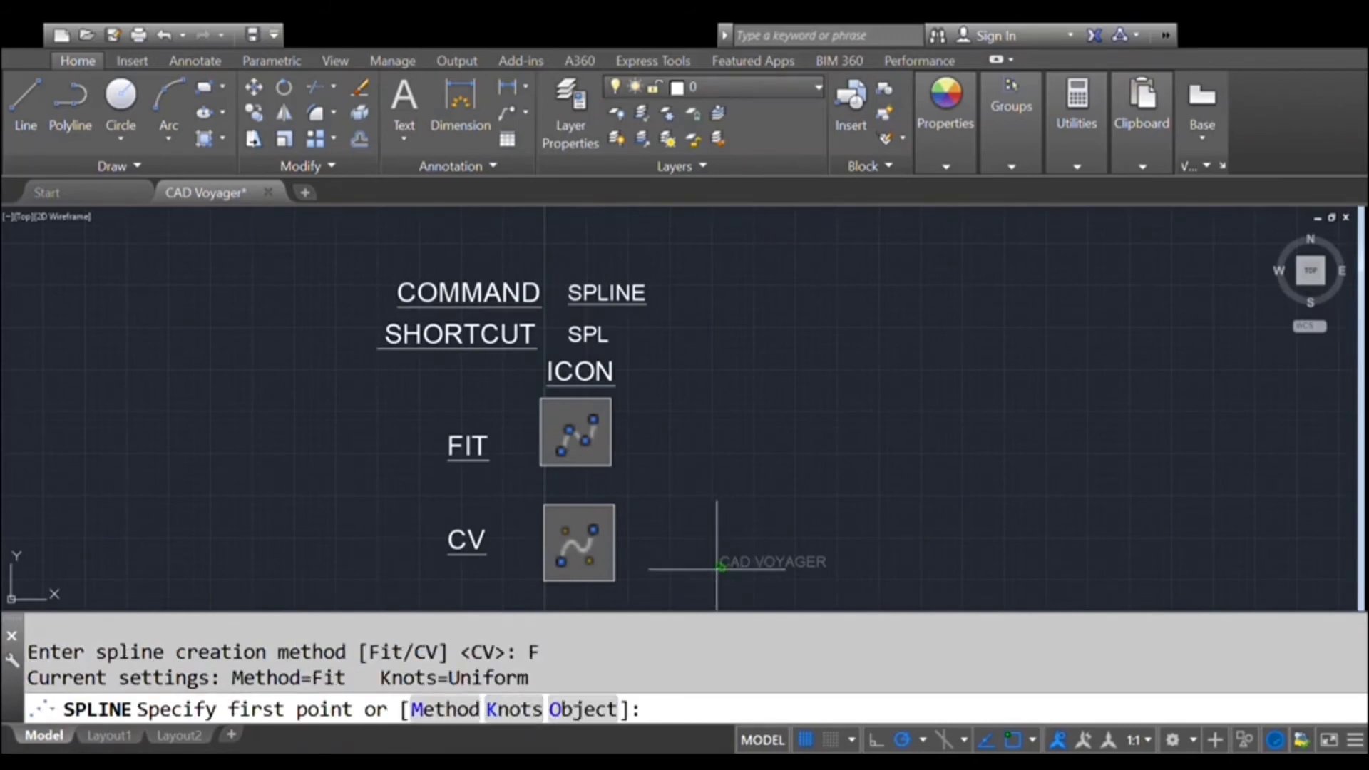
click(846, 420)
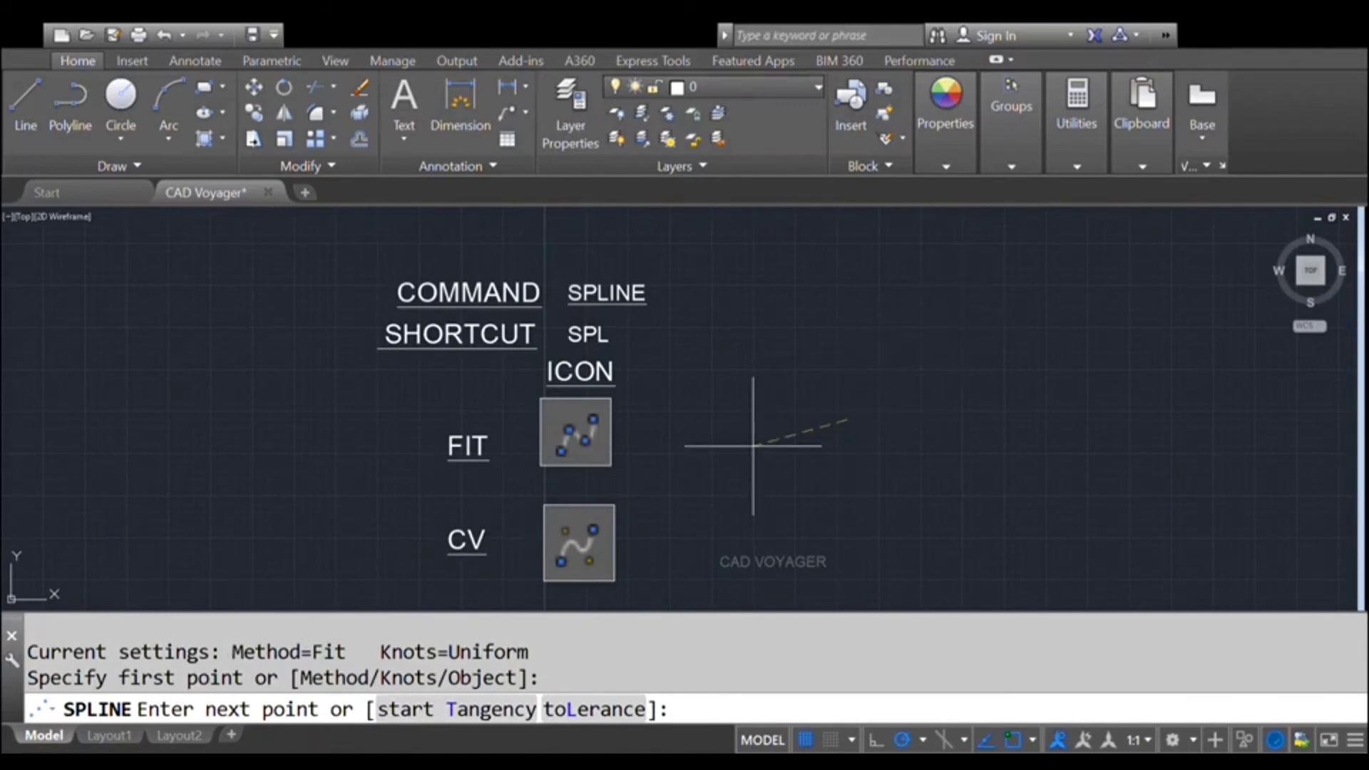
click(930, 307)
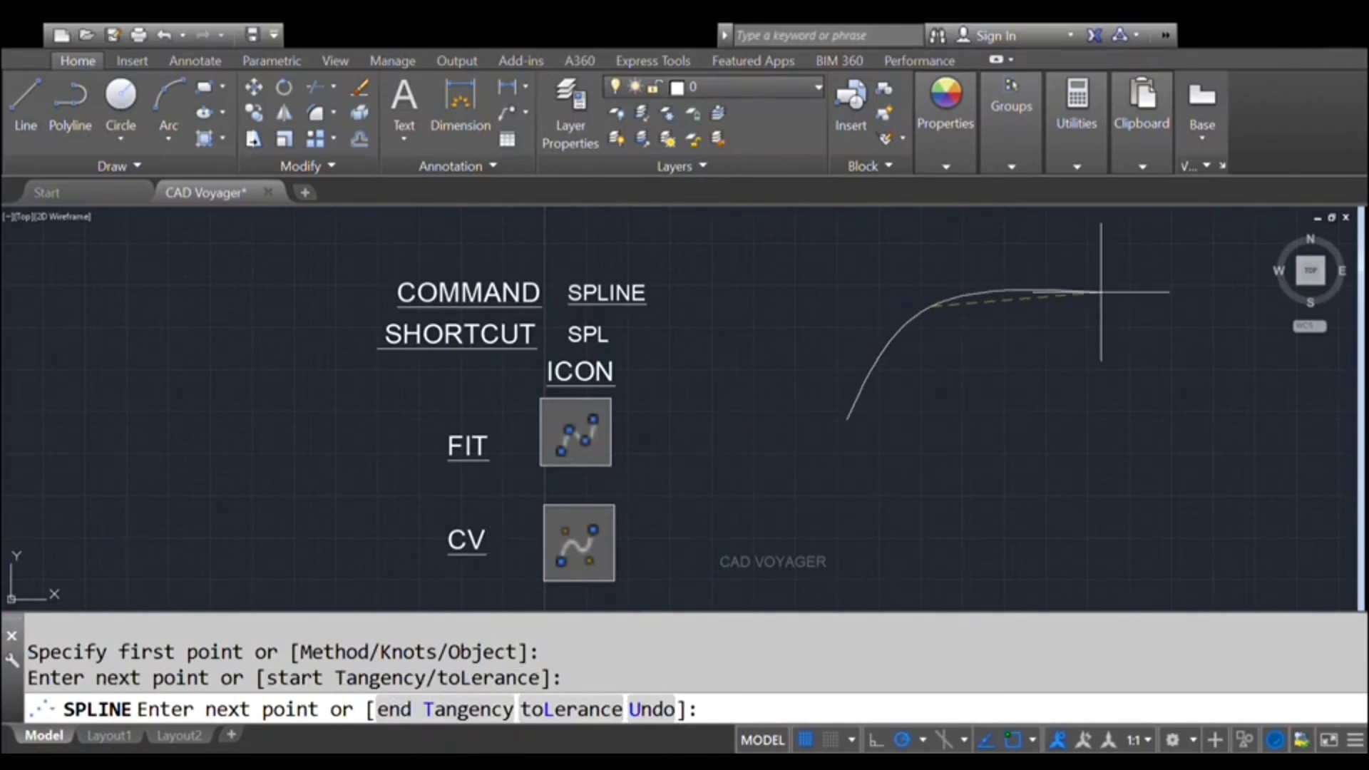
Set the fit tolerance to 5 and continue the spline through four more fit points, looping back to just below its start.
text(l)
key(Return)
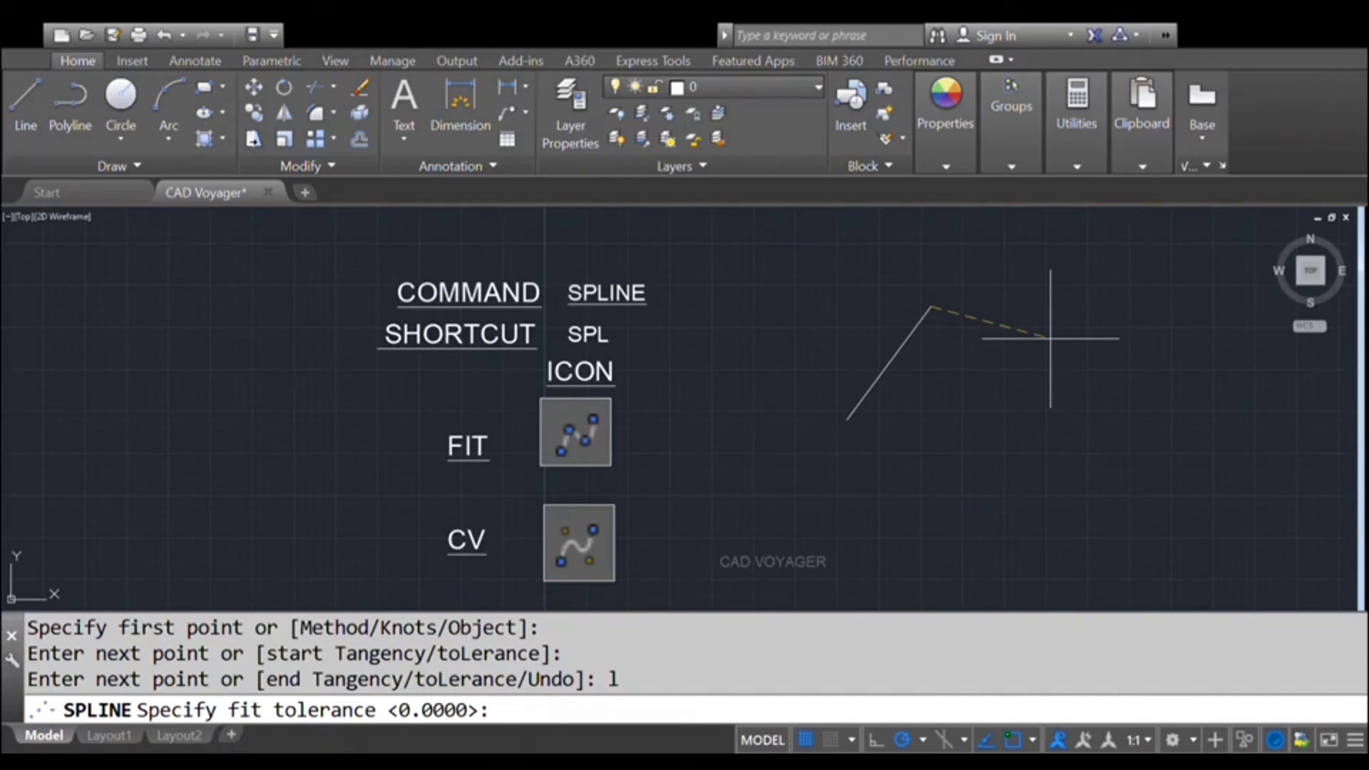
text(5)
key(Return)
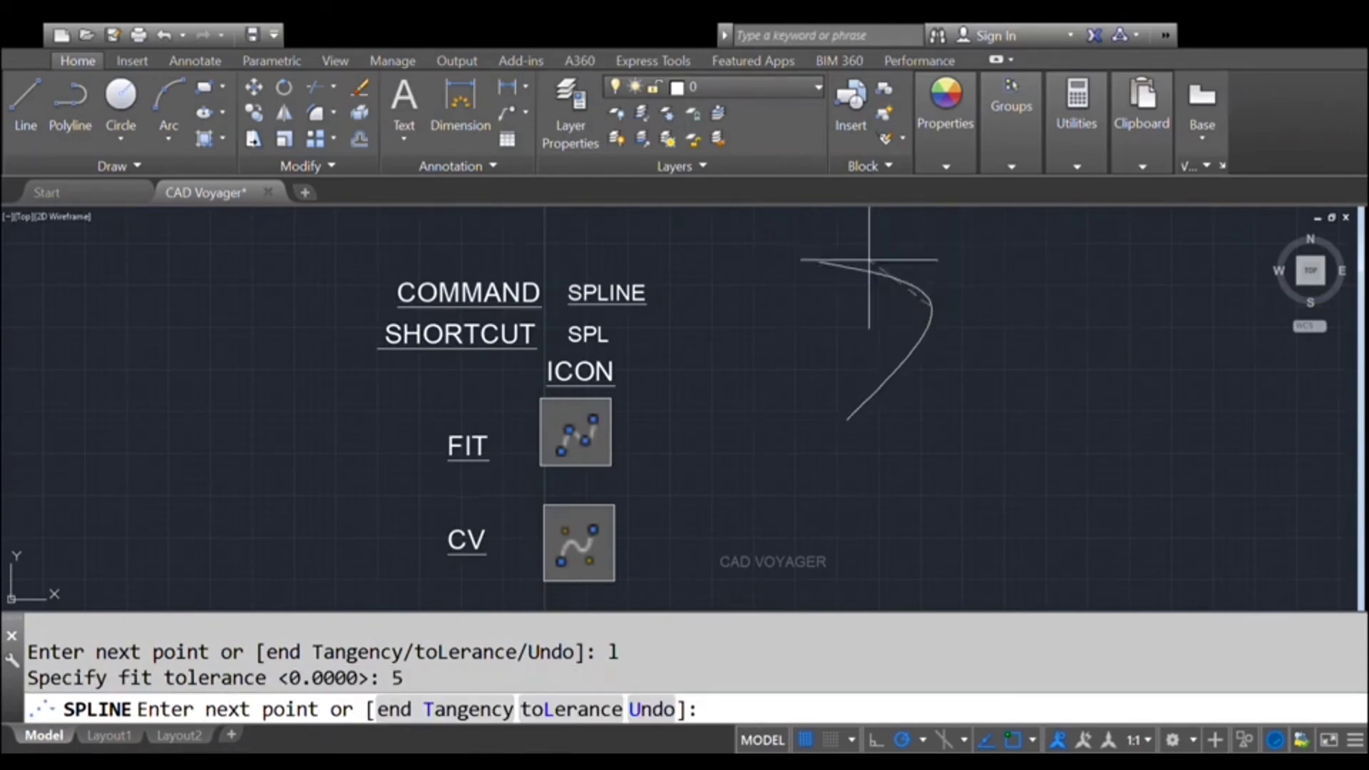
click(1026, 302)
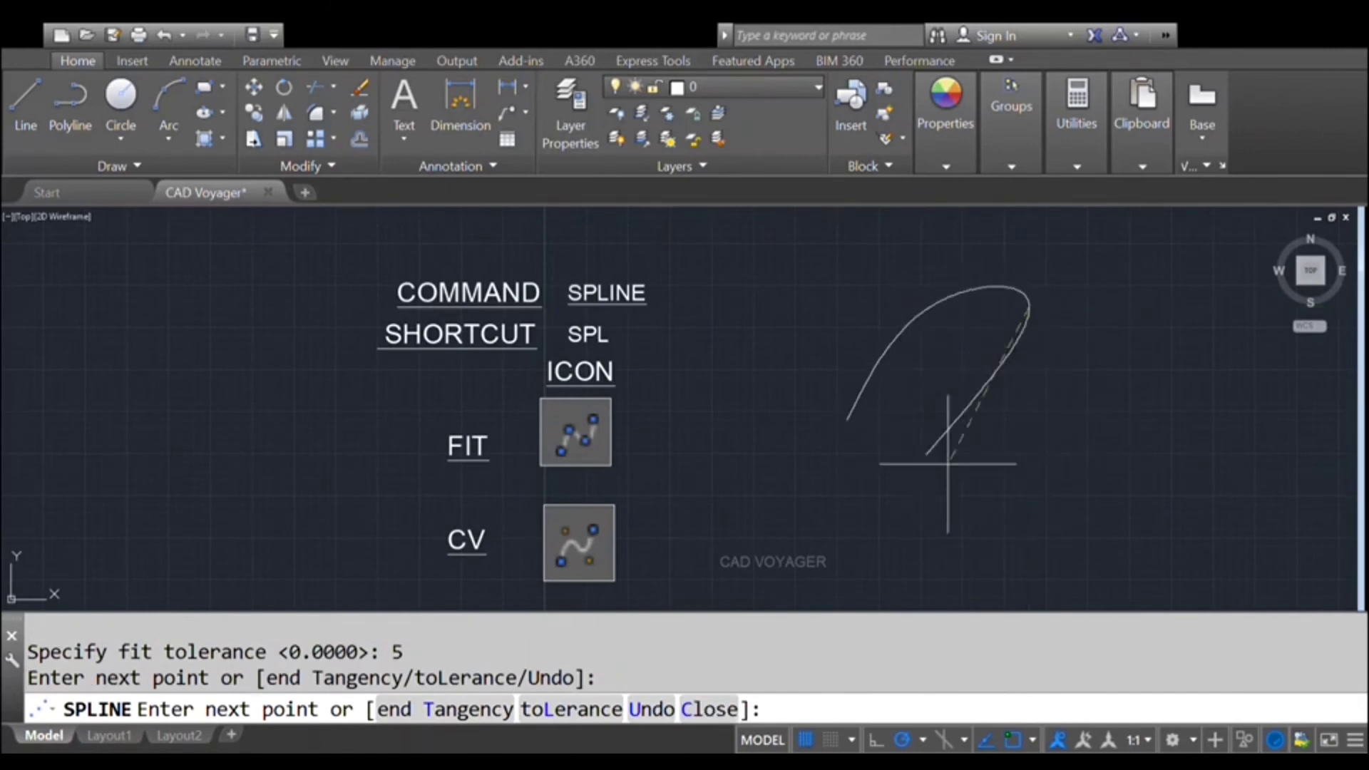
click(1112, 340)
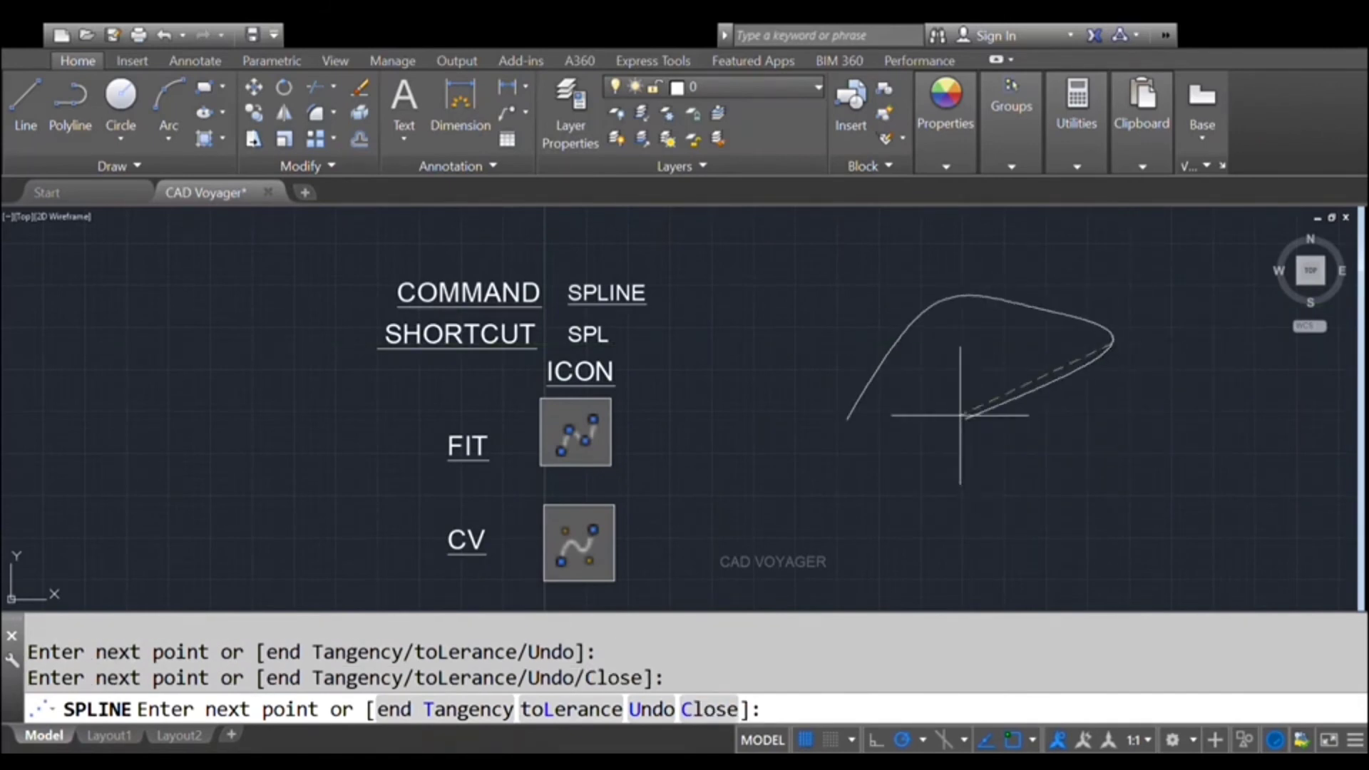
click(941, 401)
click(878, 472)
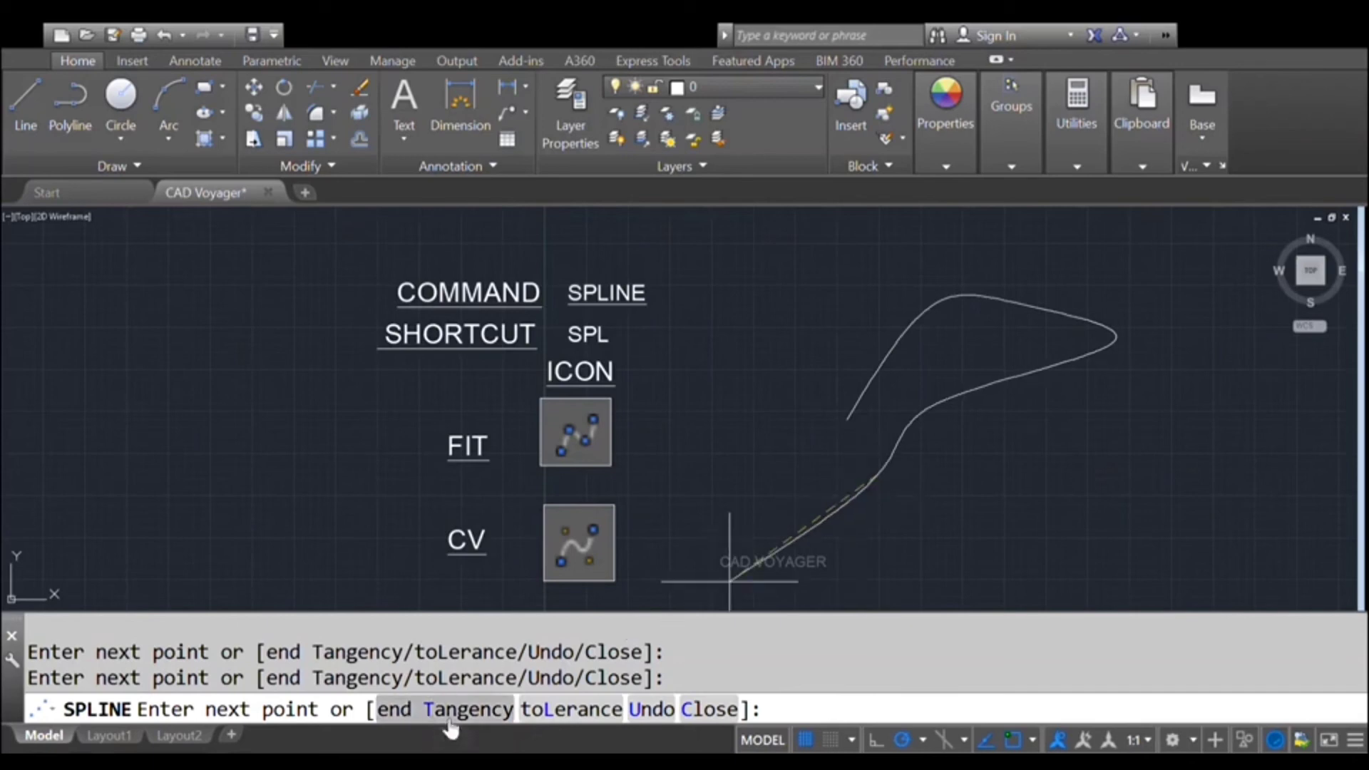
Finish the spline with the end Tangency option, directing the end tangent downward and to the right of its last point.
click(489, 721)
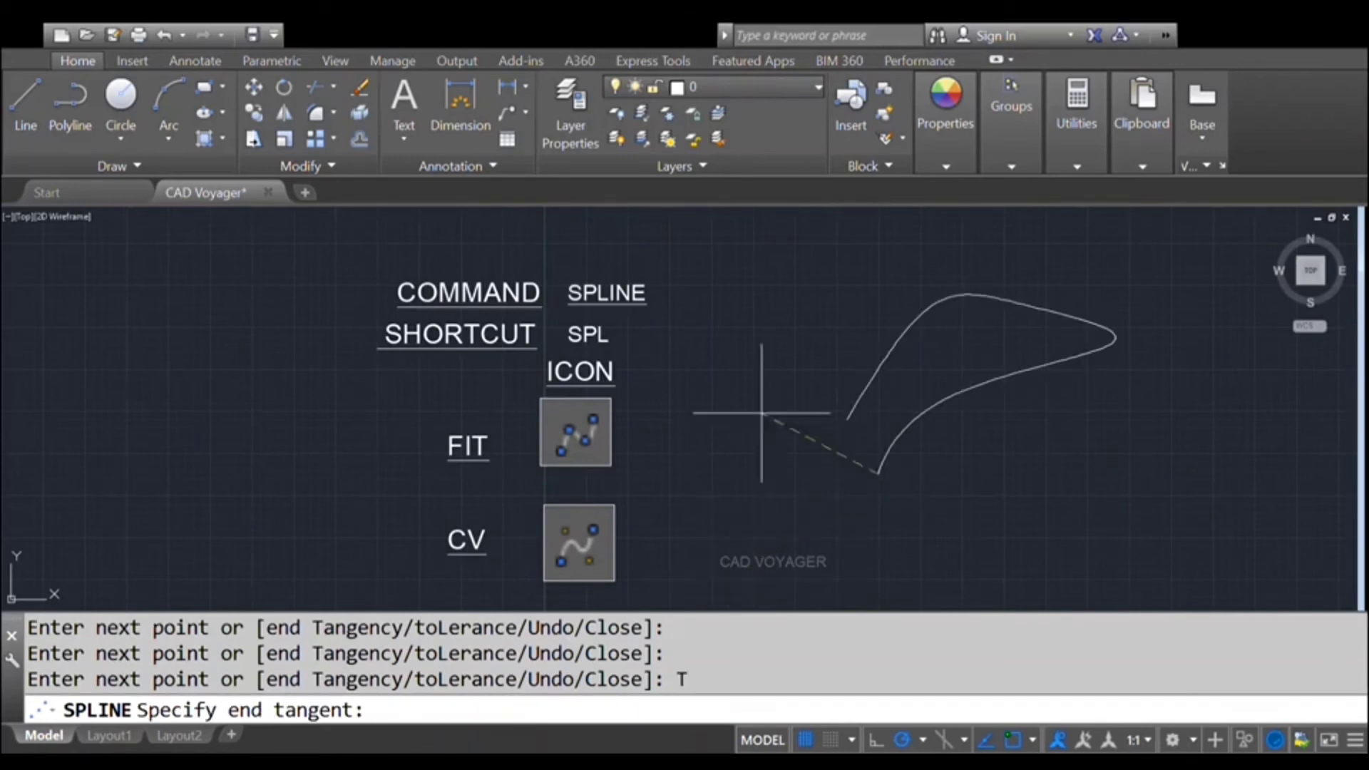
scroll(750, 400, down, 2)
scroll(756, 378, down, 2)
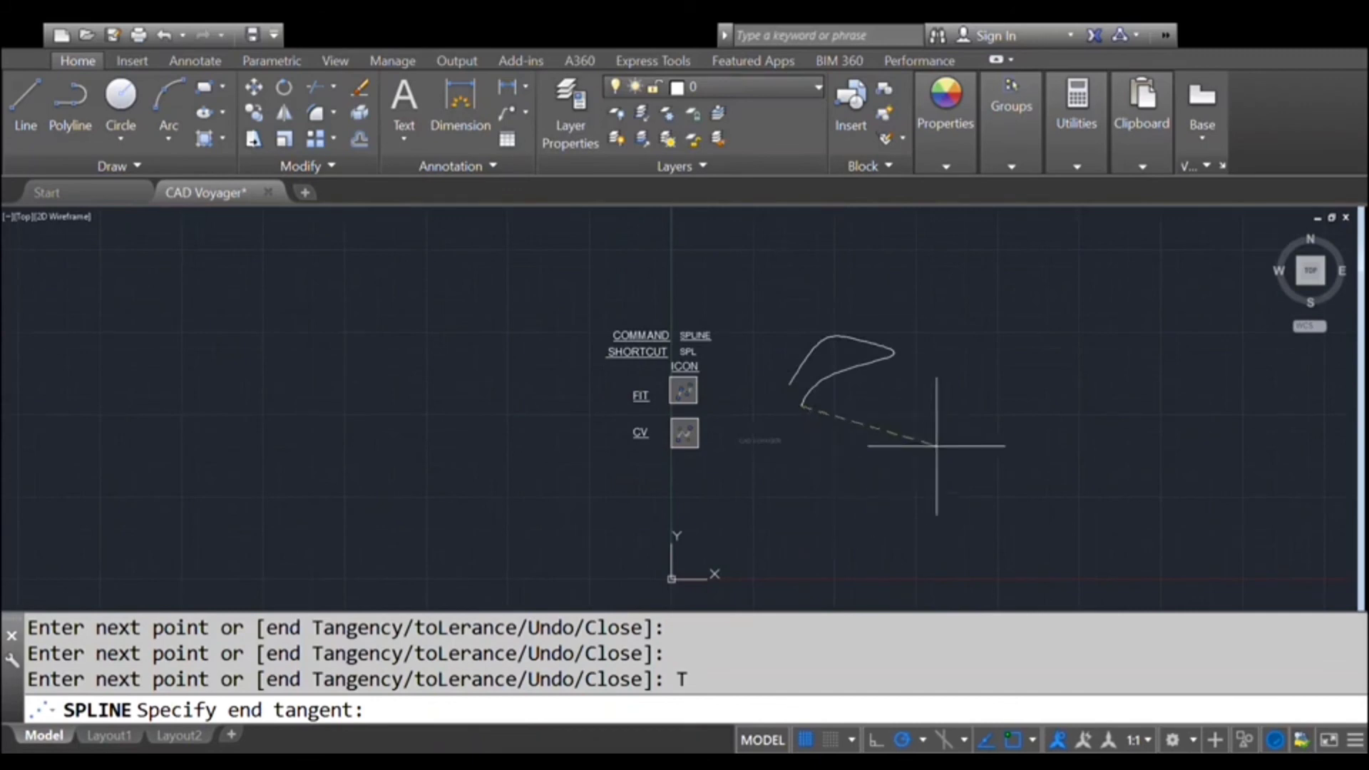
scroll(780, 435, up, 5)
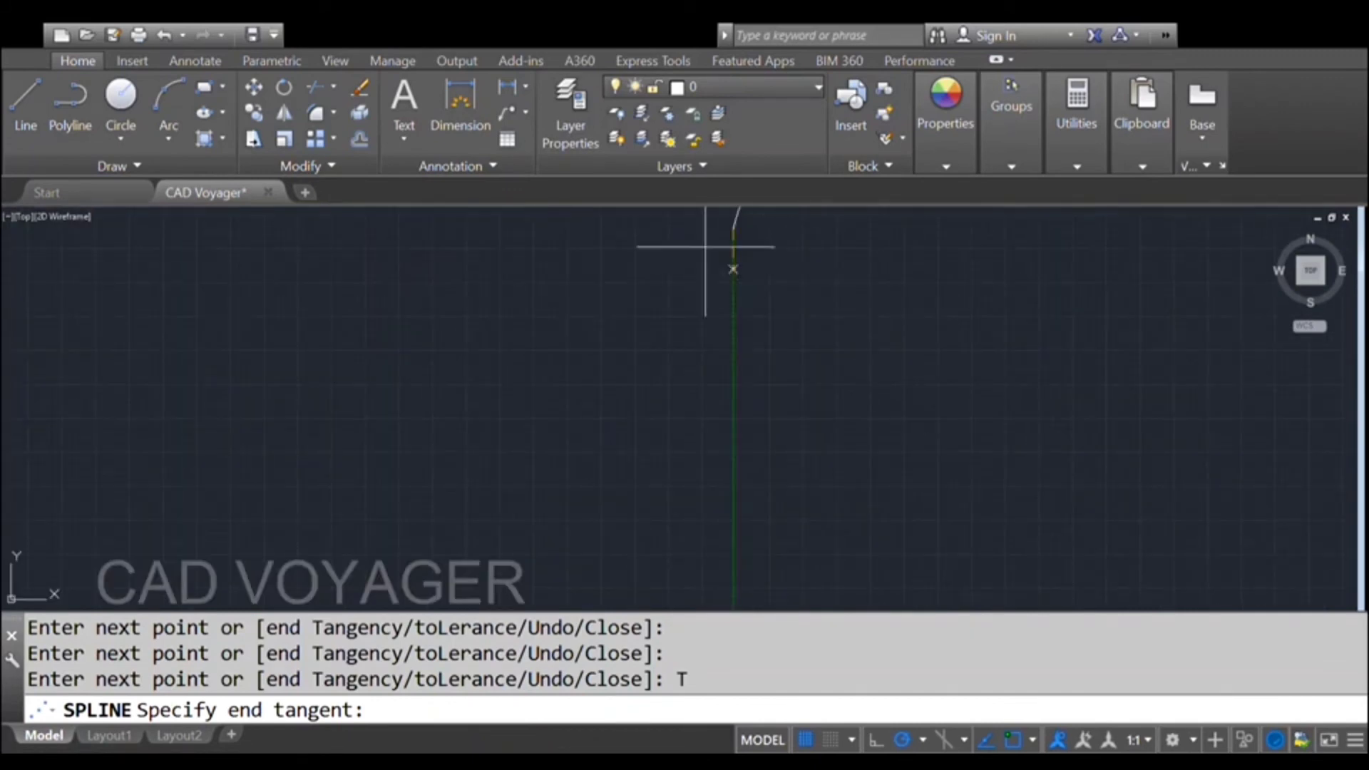
scroll(665, 422, down, 4)
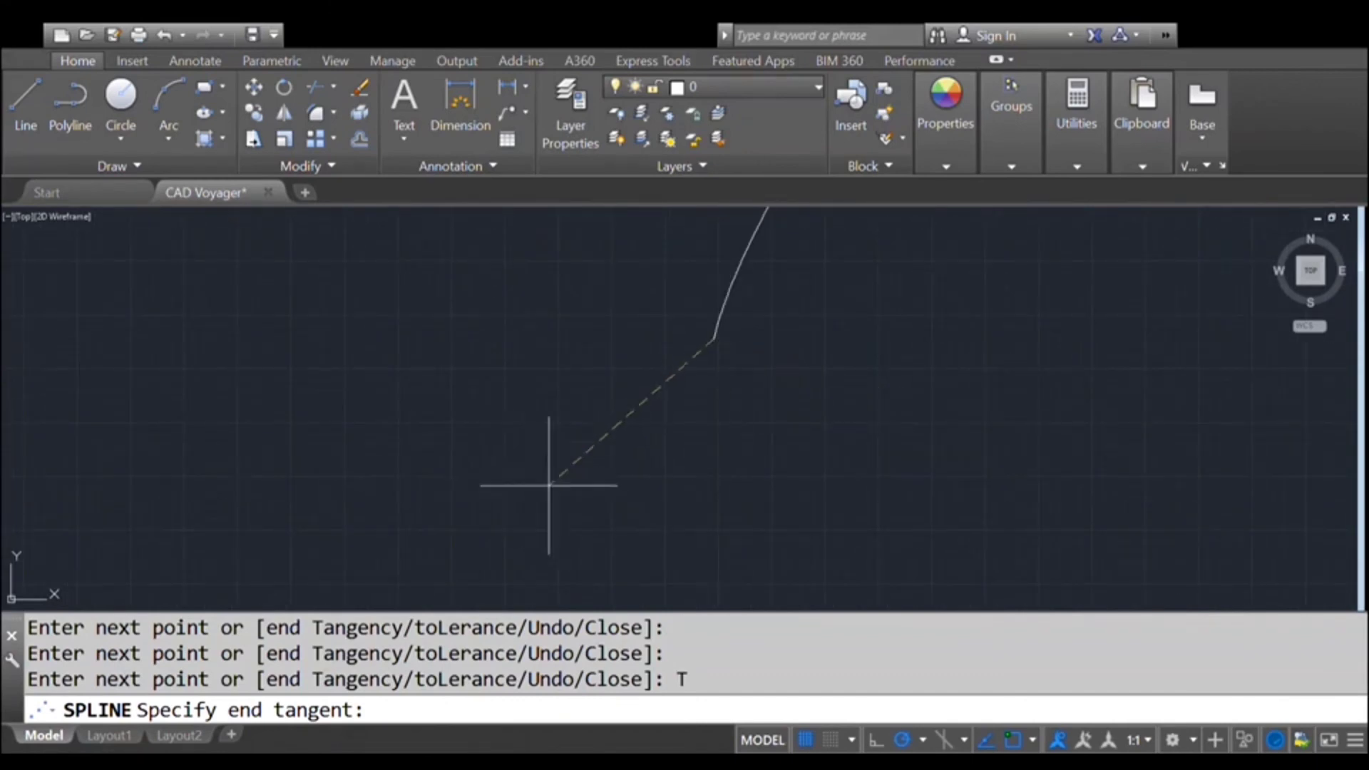
scroll(711, 450, up, 2)
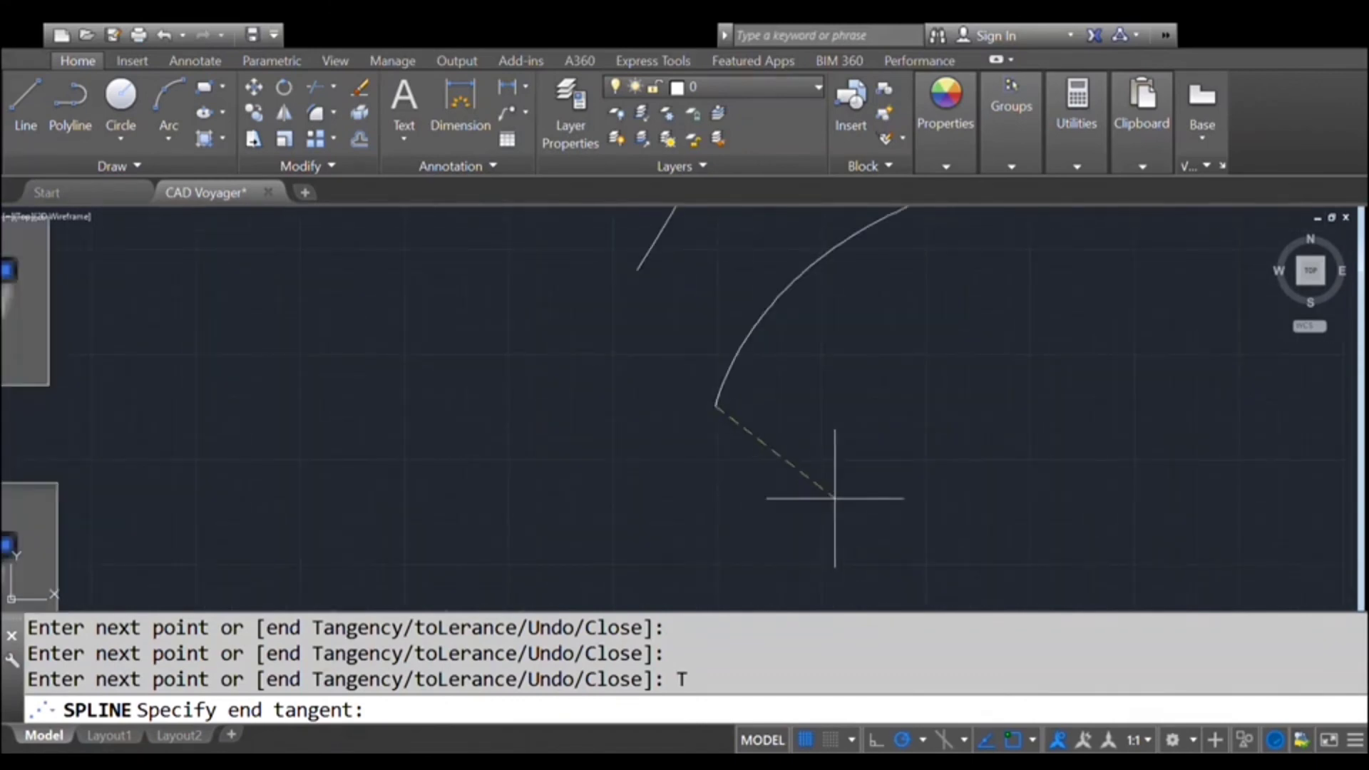
click(866, 493)
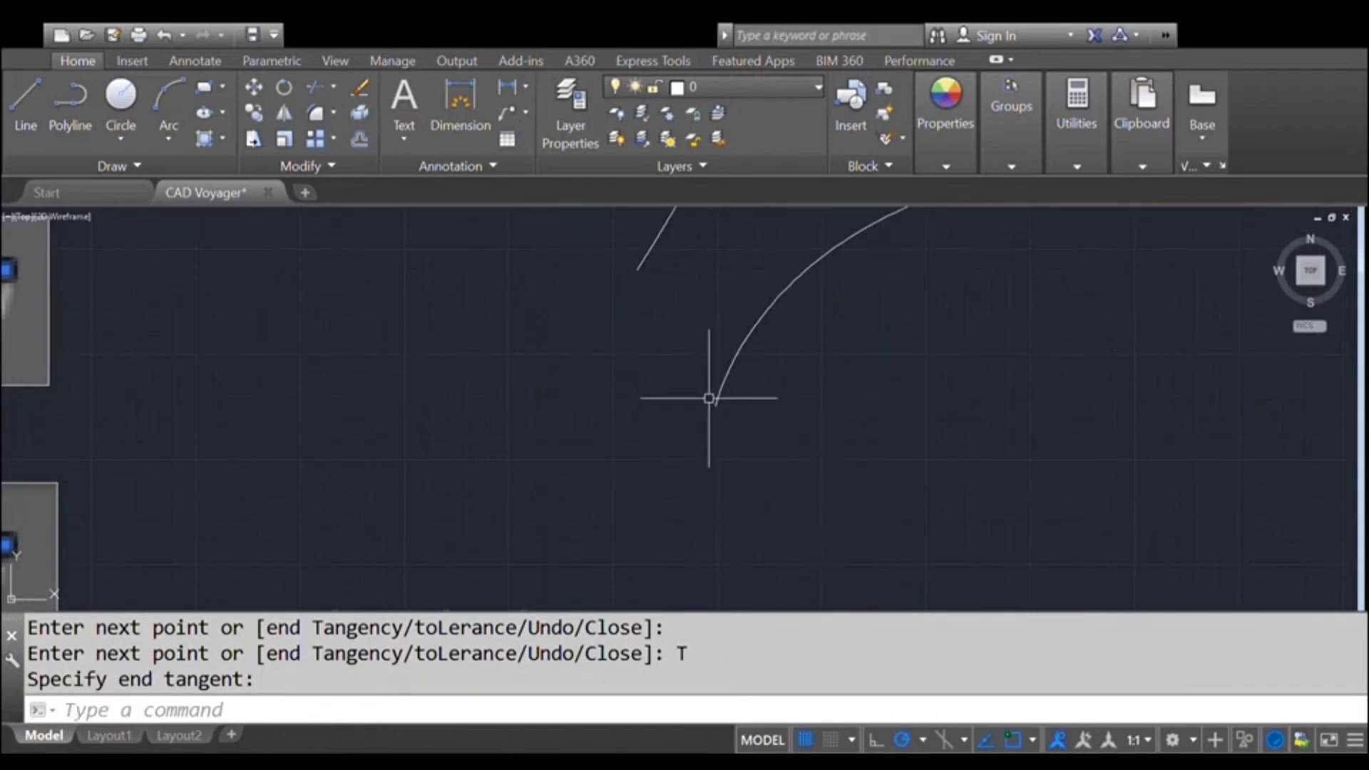
click(720, 394)
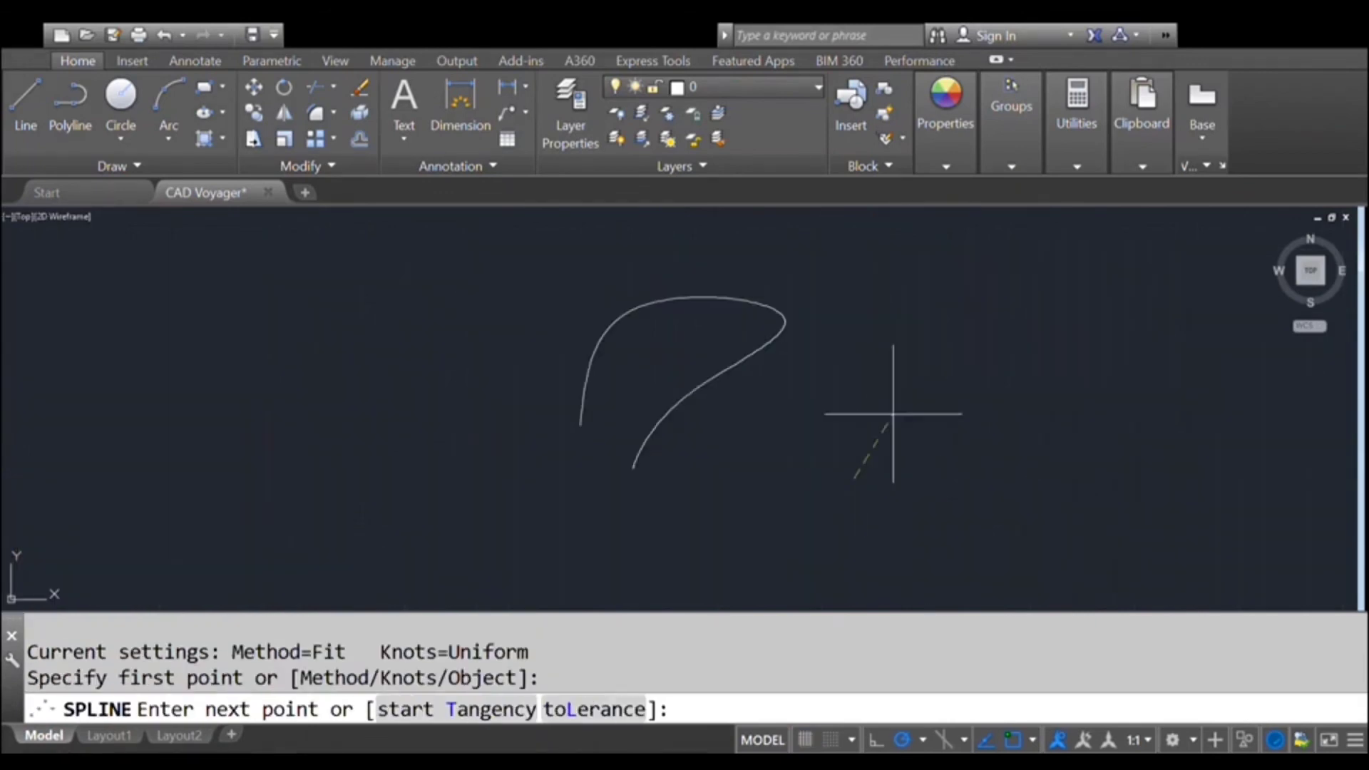
Draw a second open Fit spline through five fit points beside the first, looping back to end close to its start.
click(893, 336)
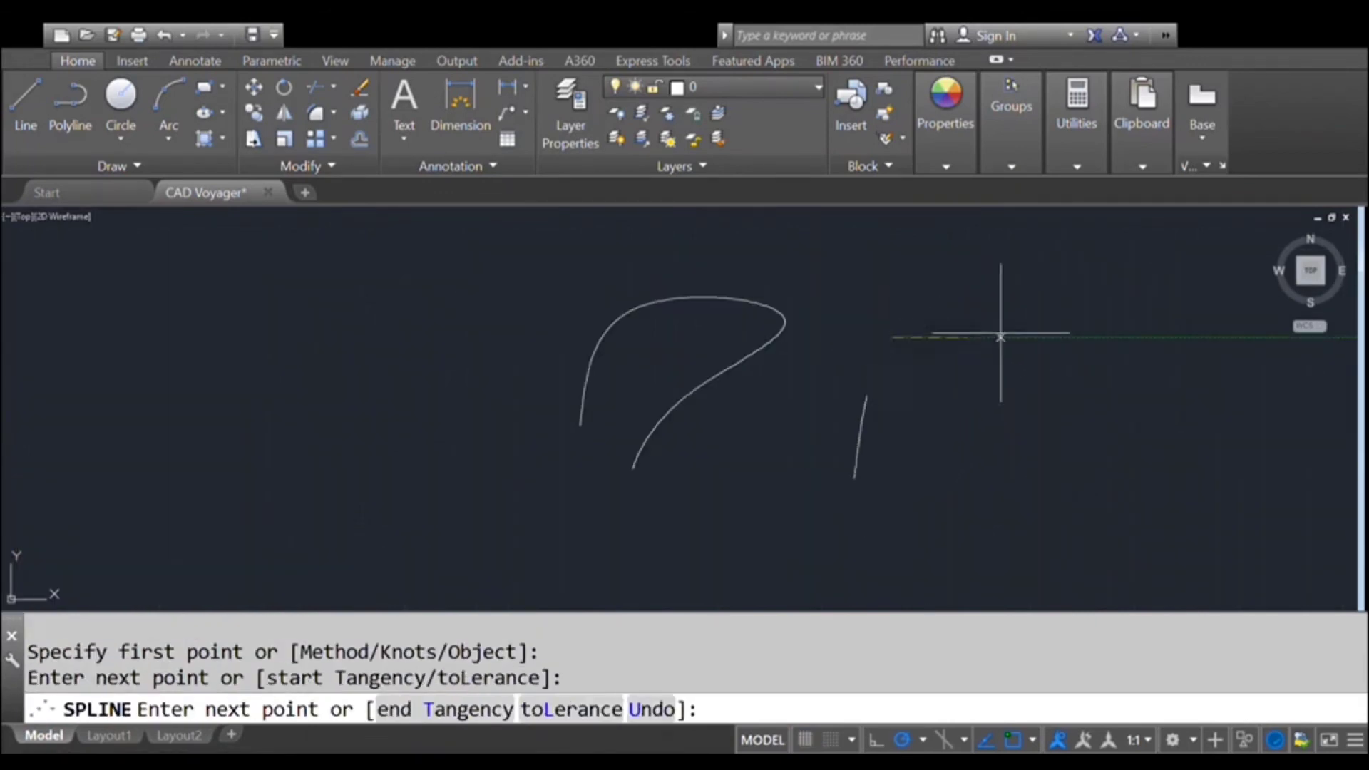
click(1067, 343)
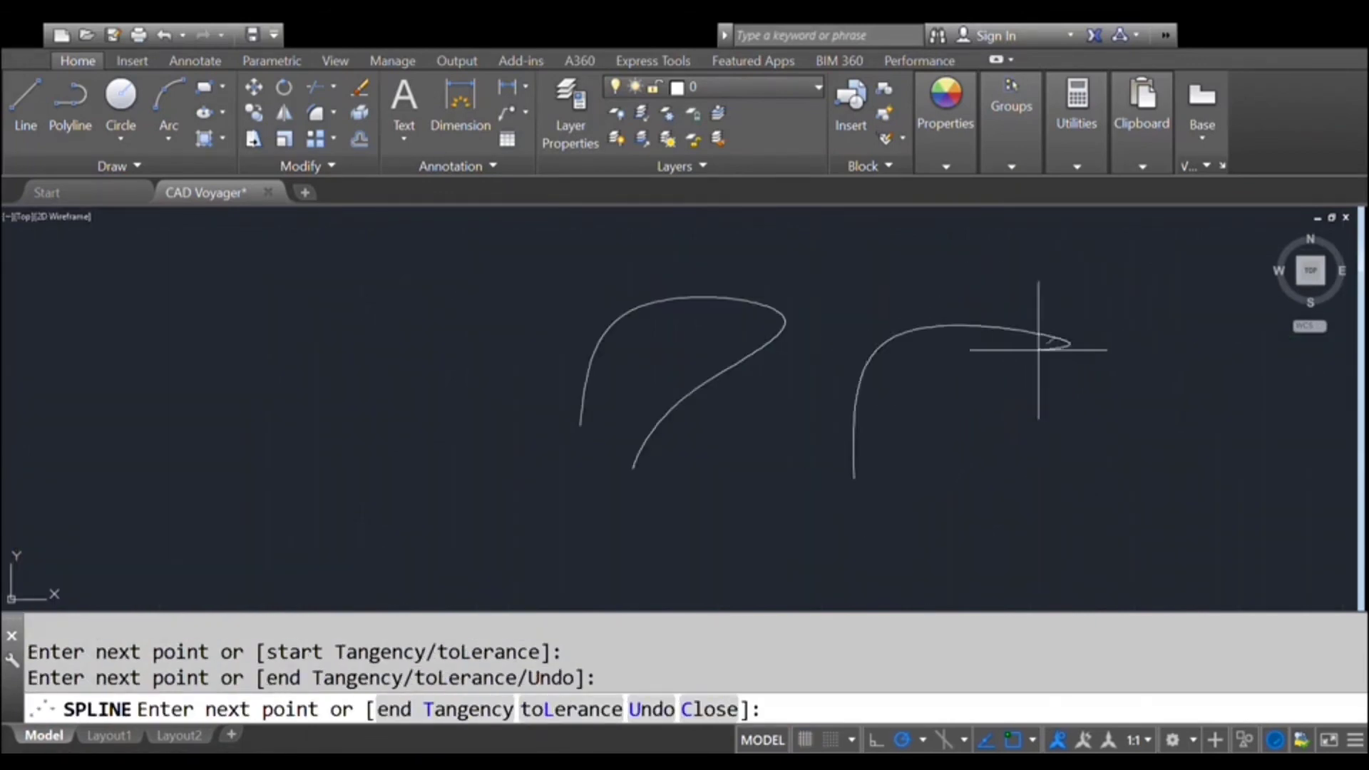
click(919, 442)
click(882, 484)
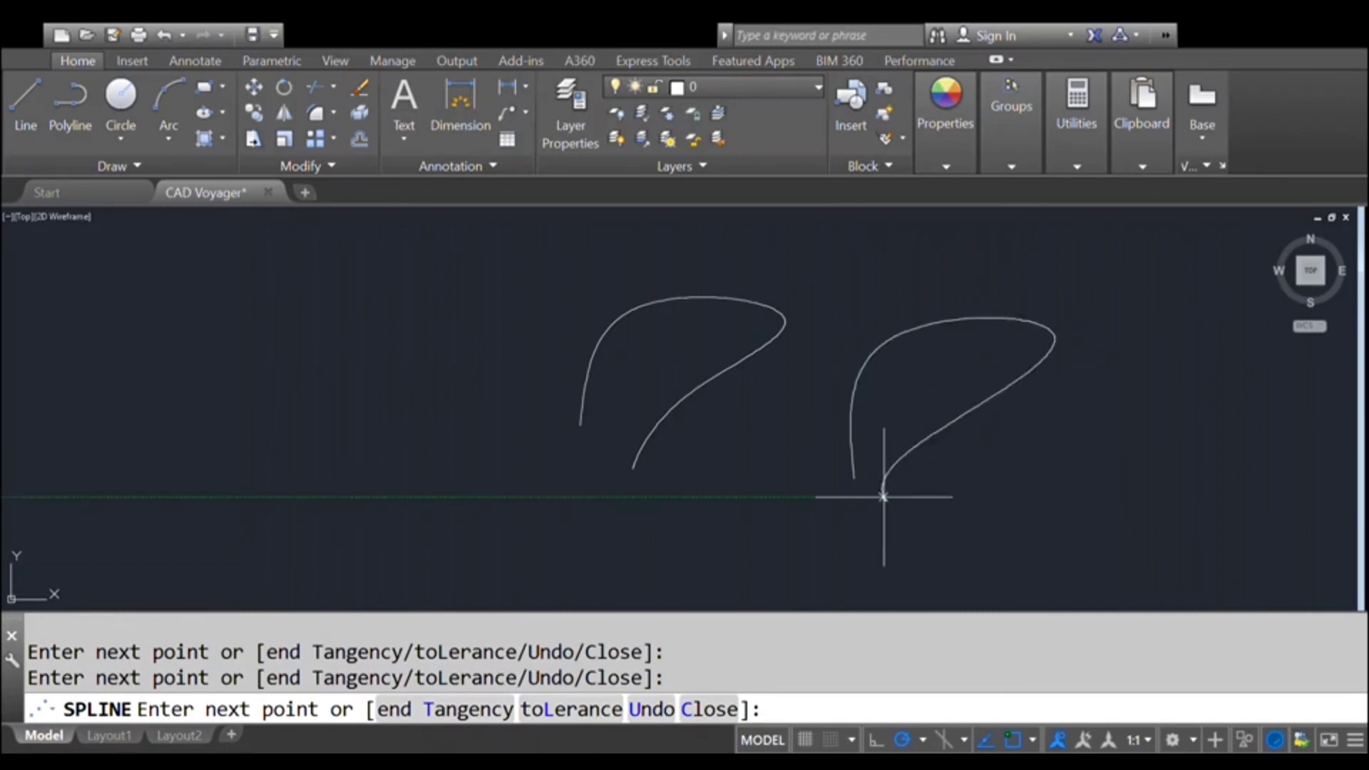
key(Return)
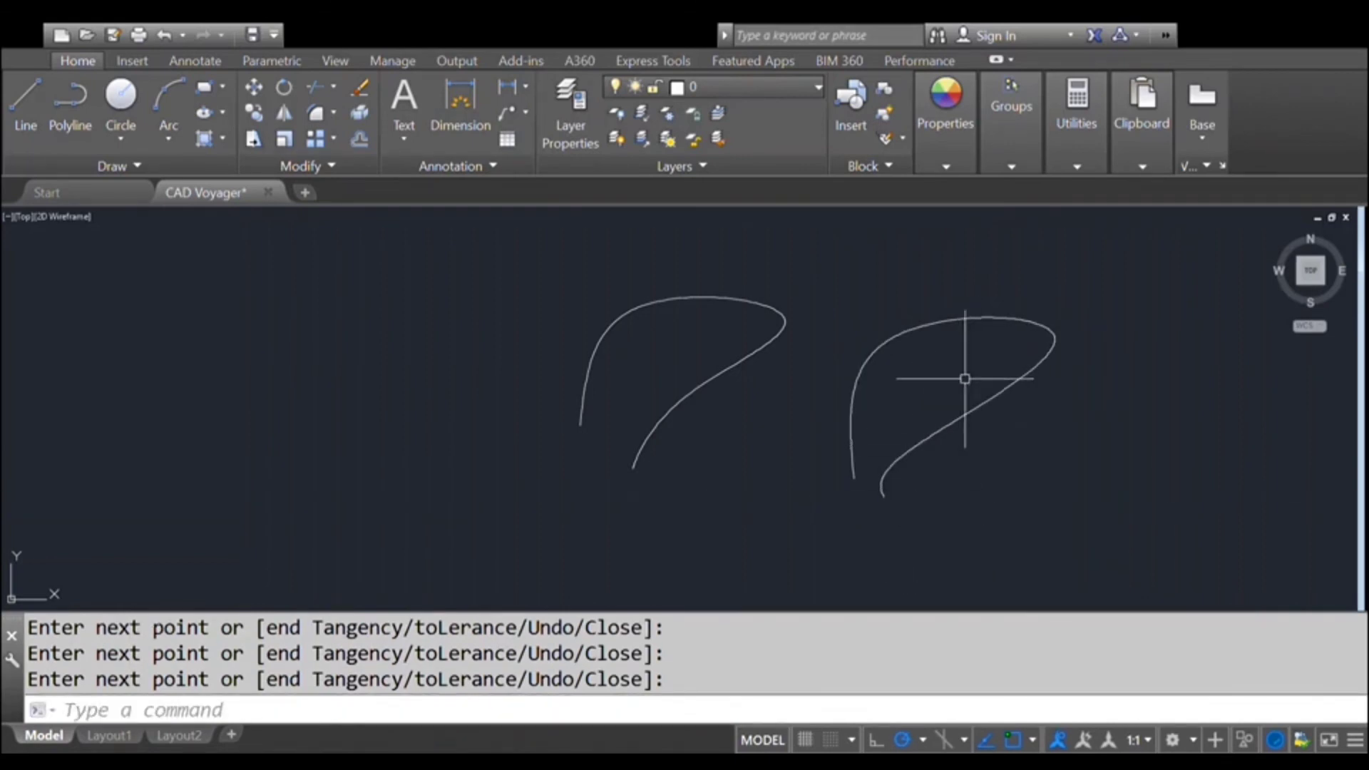
key(Escape)
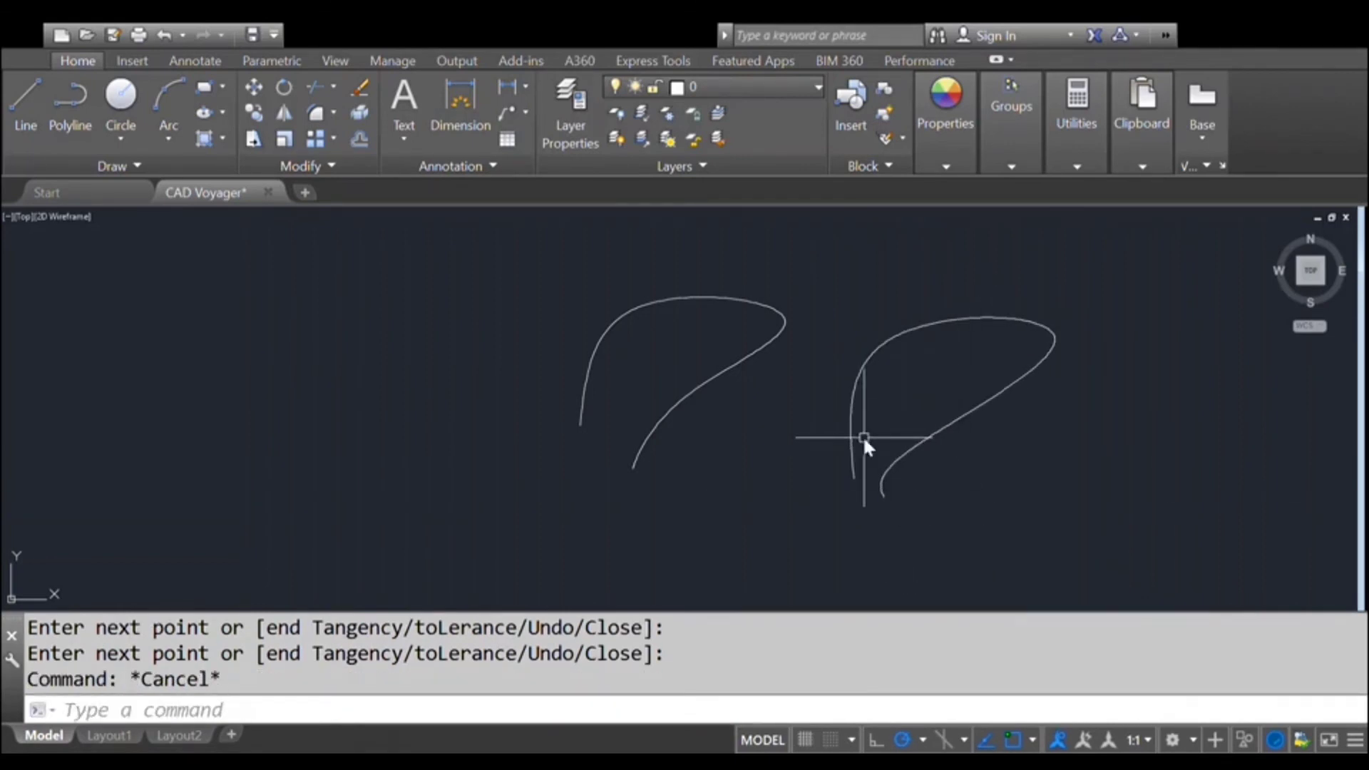
Draw a closed four-sided outline of lines around both splines, with its lower edge horizontal.
text(l)
key(Return)
click(425, 525)
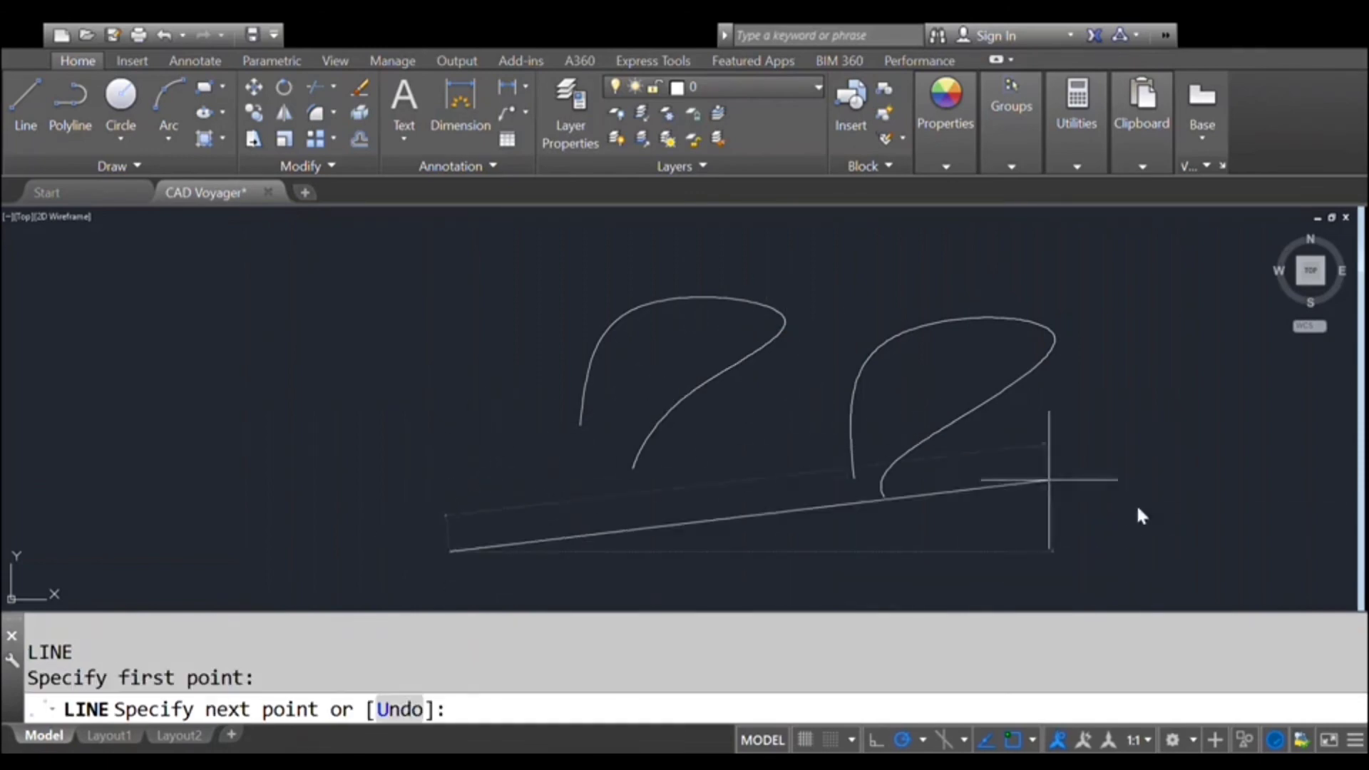
click(1217, 551)
click(1181, 244)
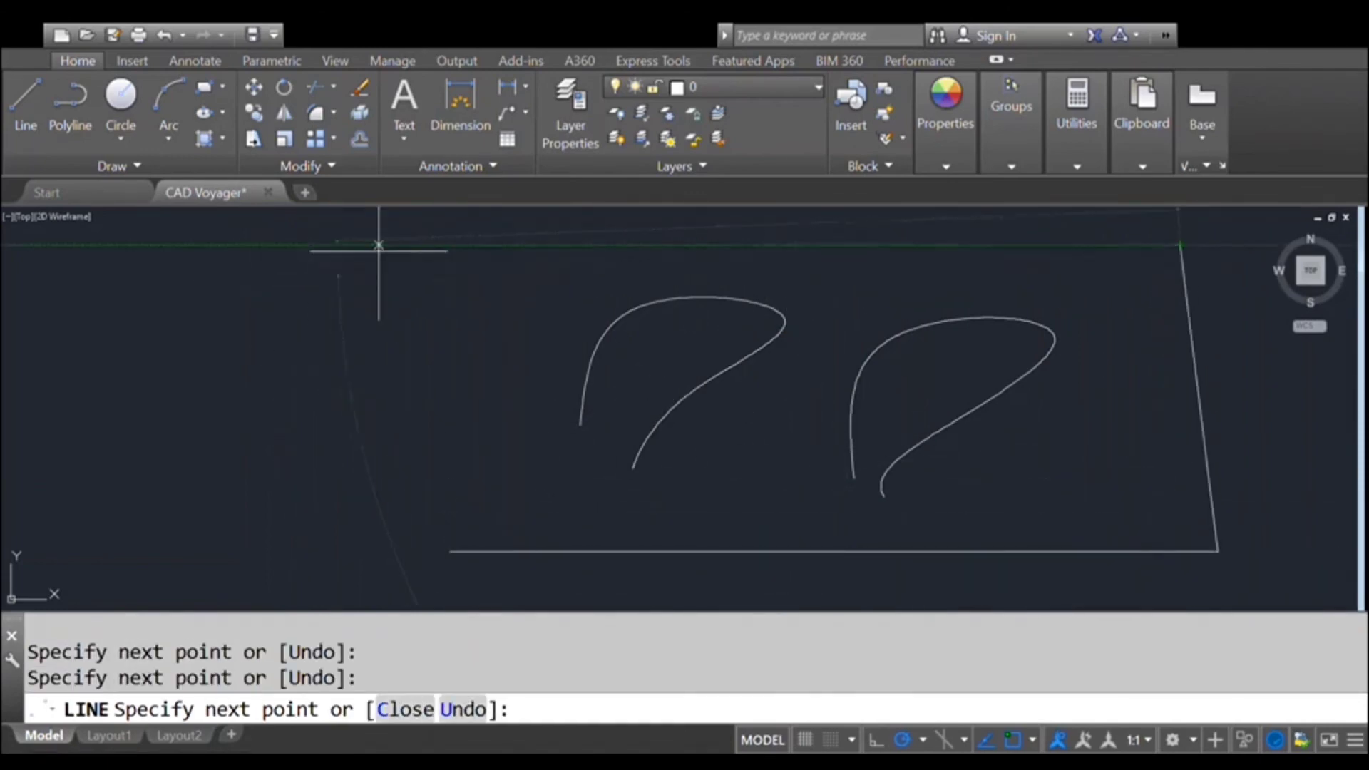
click(408, 237)
click(451, 551)
key(Return)
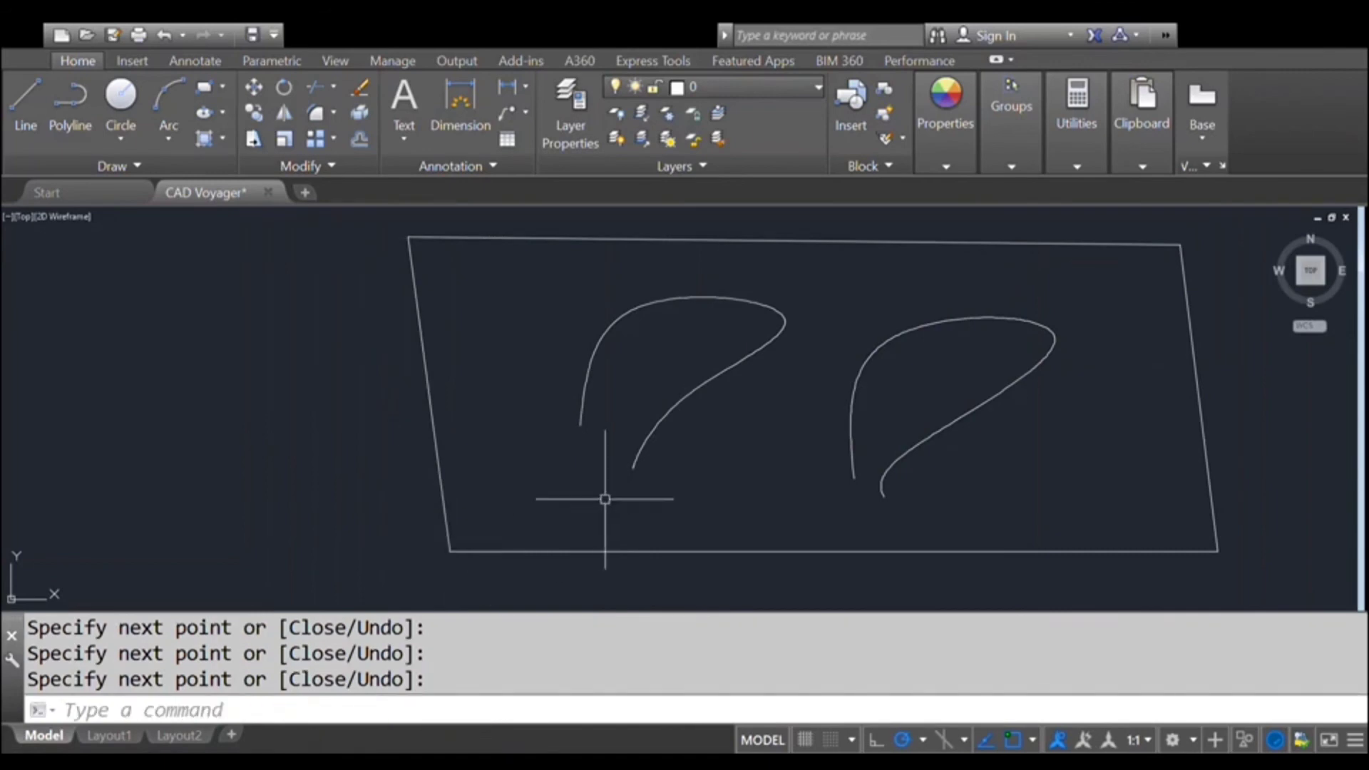
Extend the right-hand spline's hooked end towards the outline, using all objects as boundary edges, and inspect the left-hand spline's lower end closely.
text(ex)
key(Return)
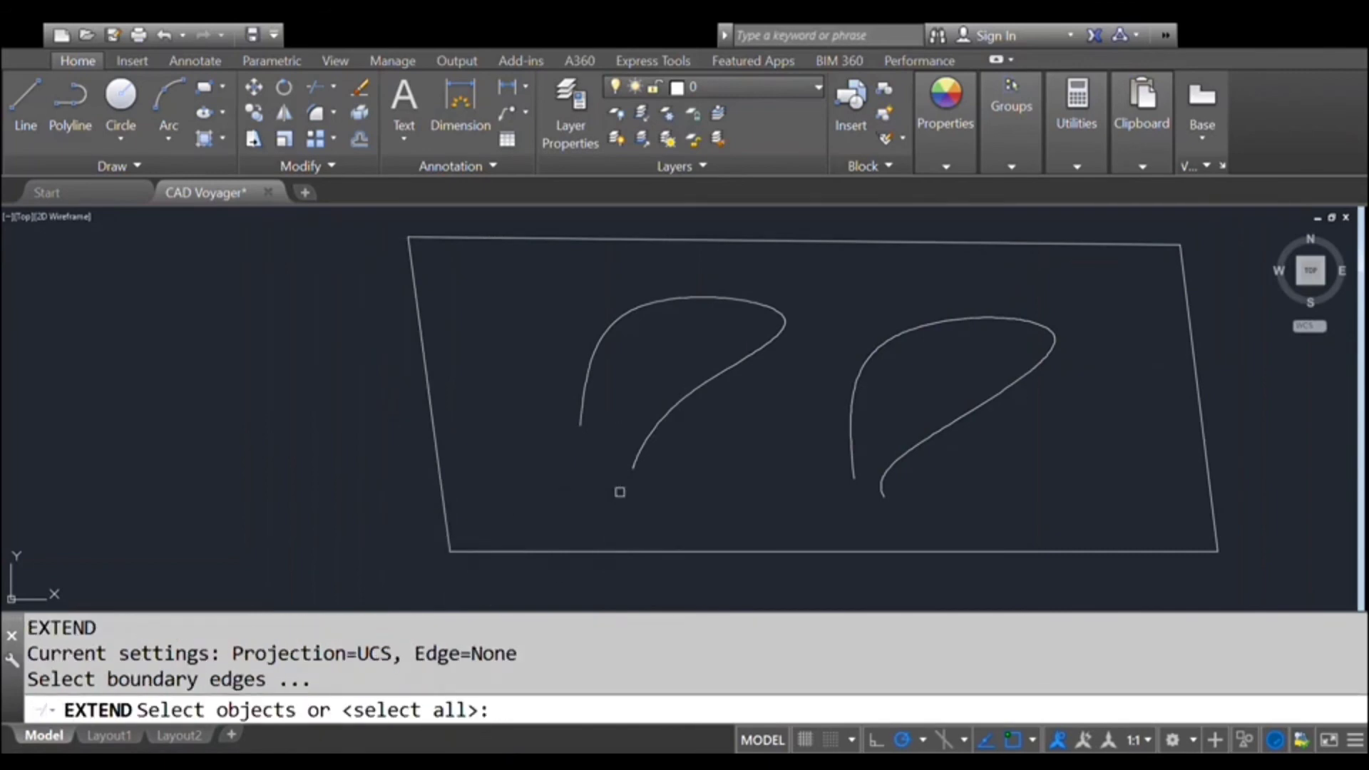
key(Return)
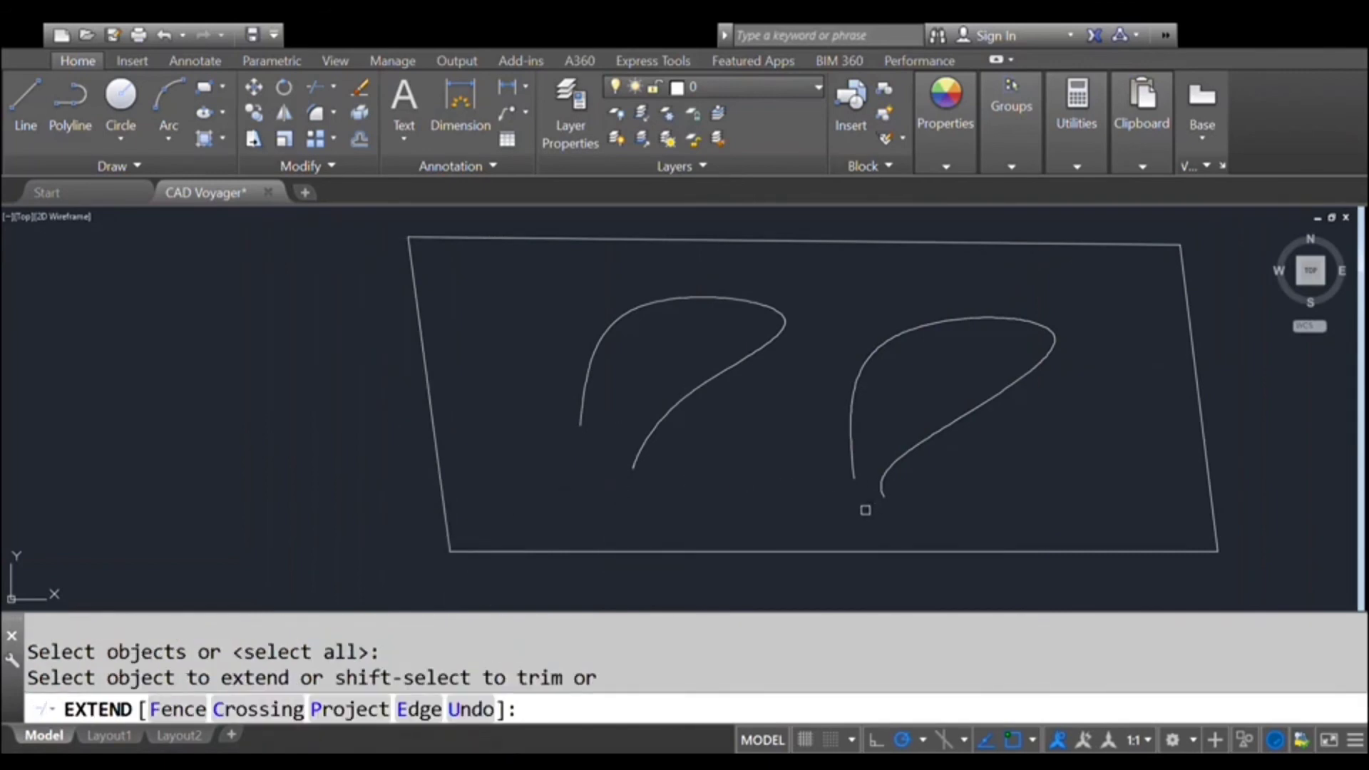
click(881, 497)
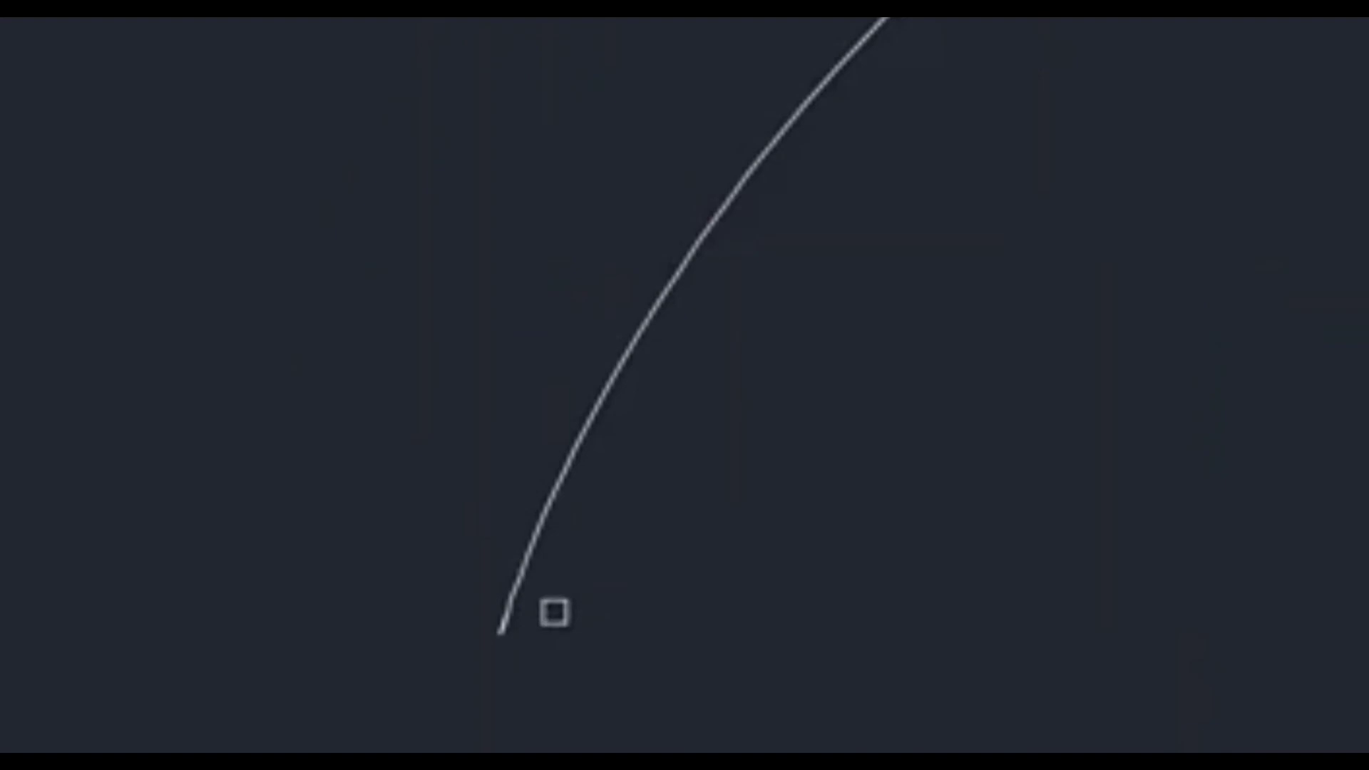
scroll(503, 624, up, 4)
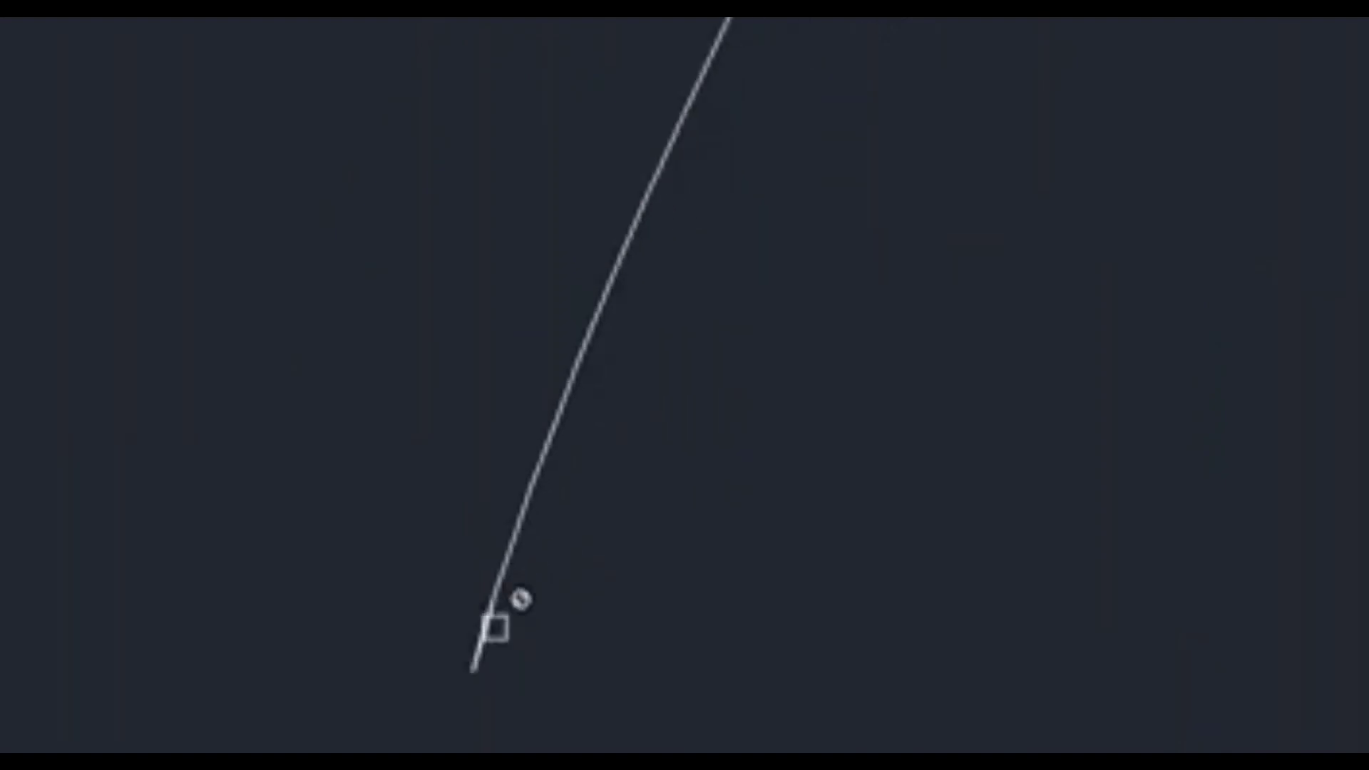
scroll(499, 629, up, 3)
scroll(446, 675, up, 2)
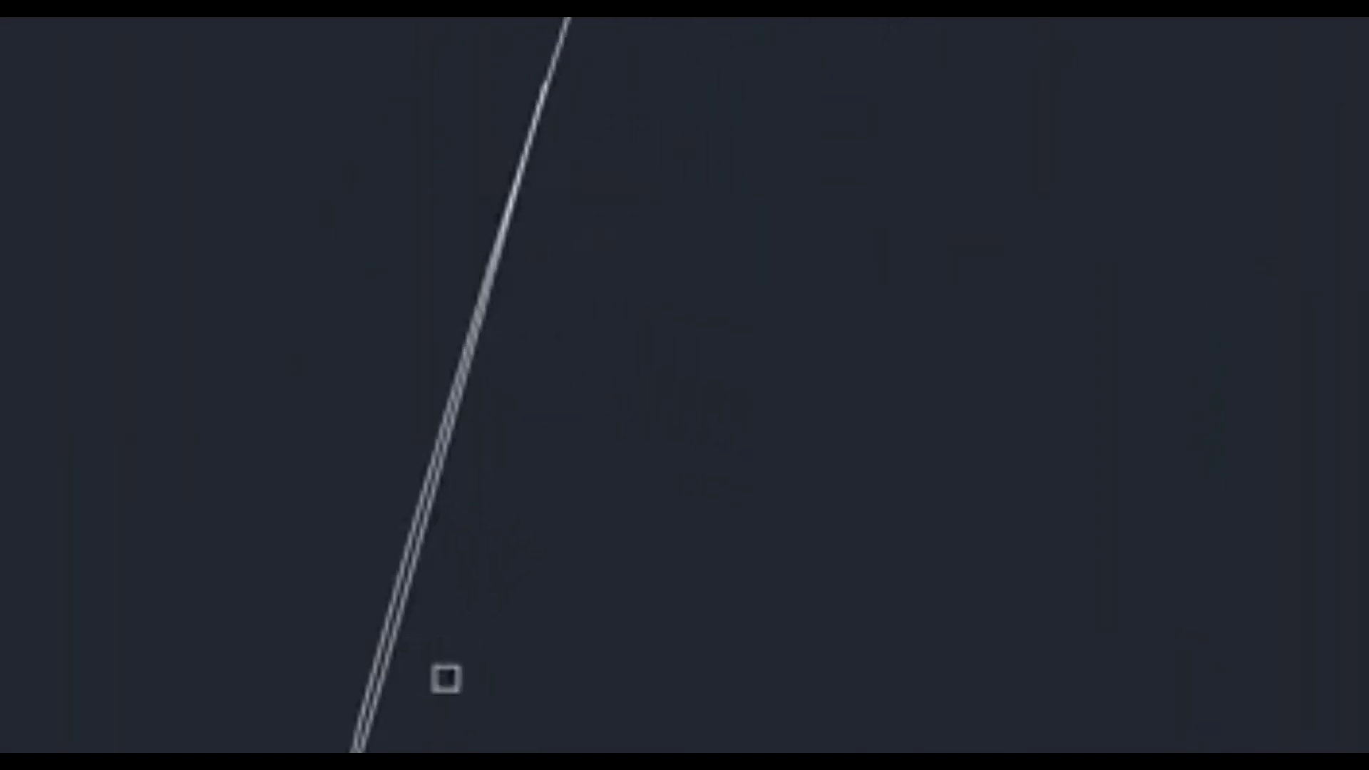